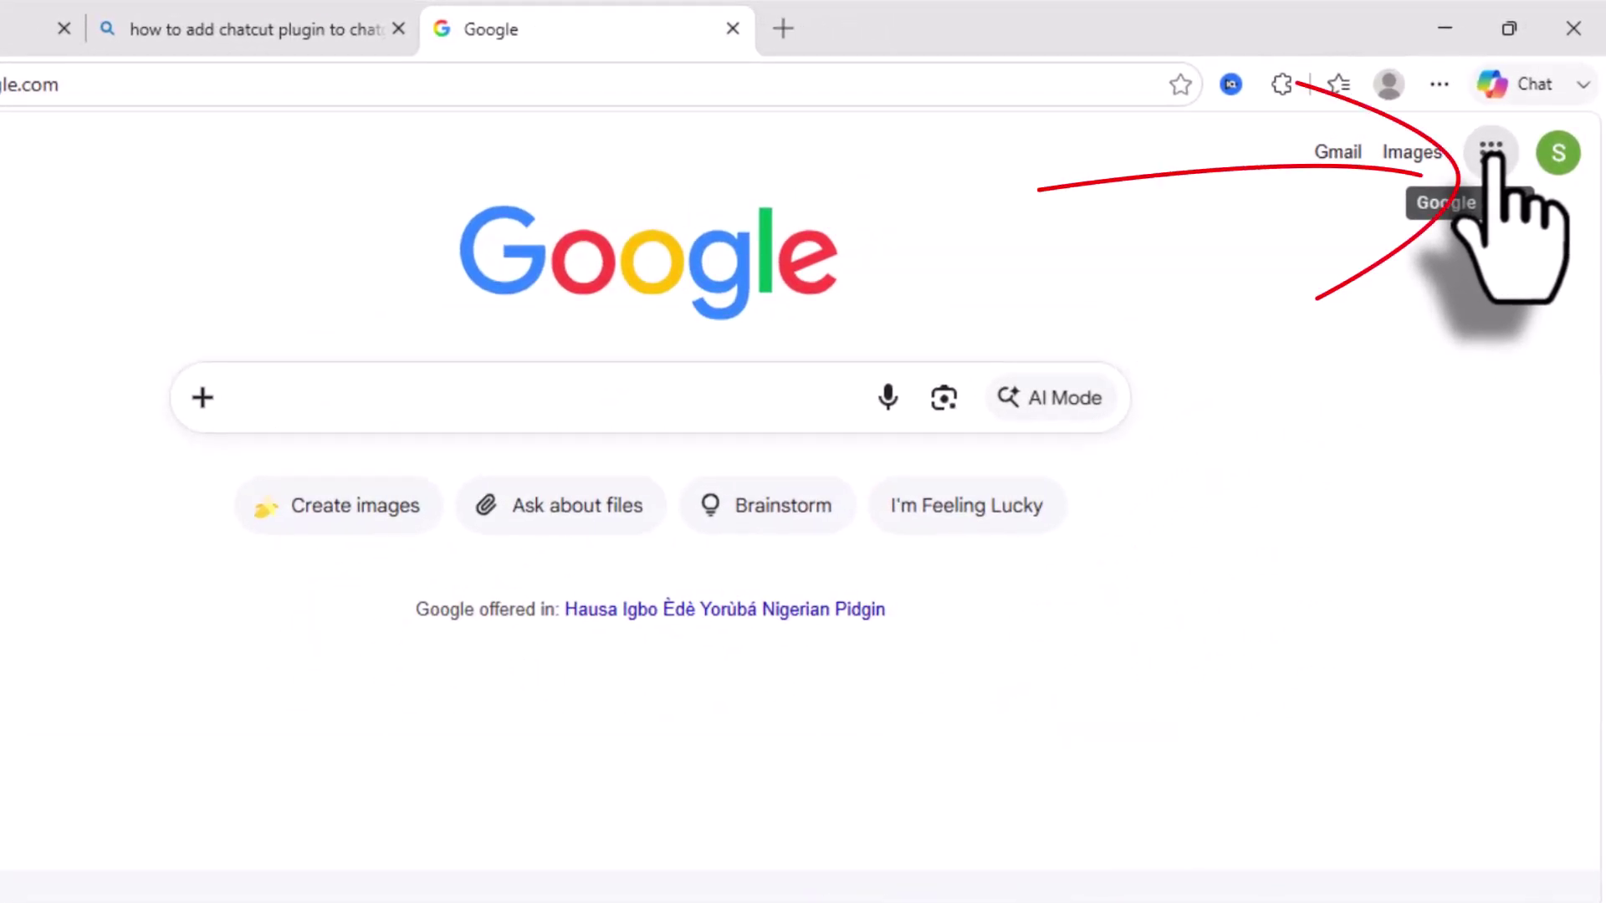
Open Google Forms from the Google apps list.
click(1491, 152)
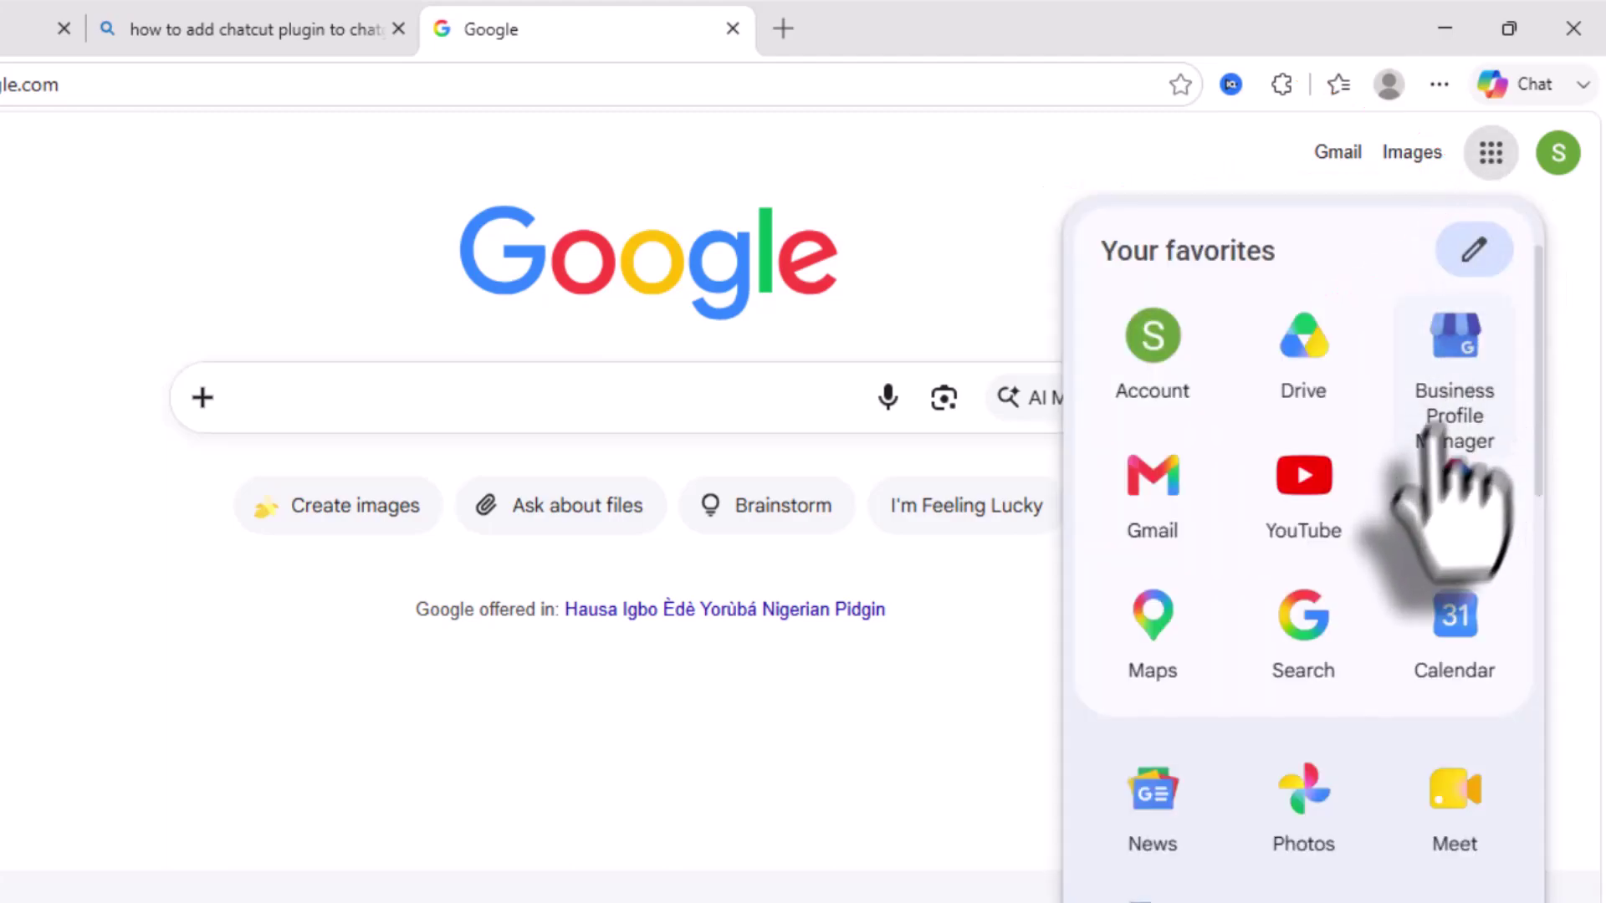
scroll(1375, 494, down, 6)
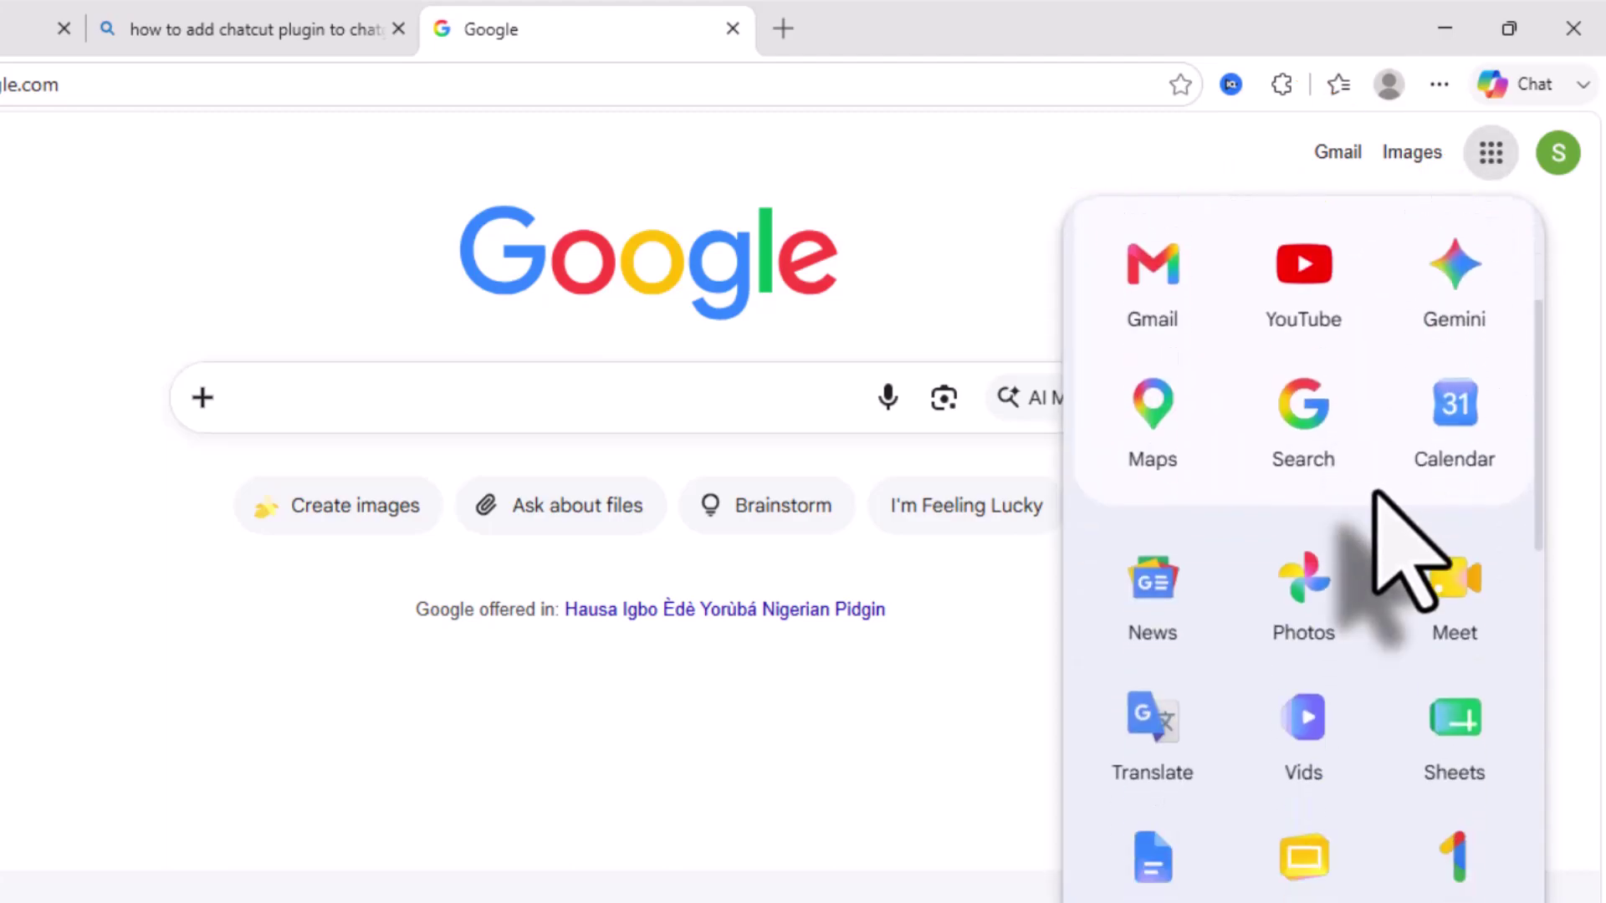
scroll(1374, 493, down, 7)
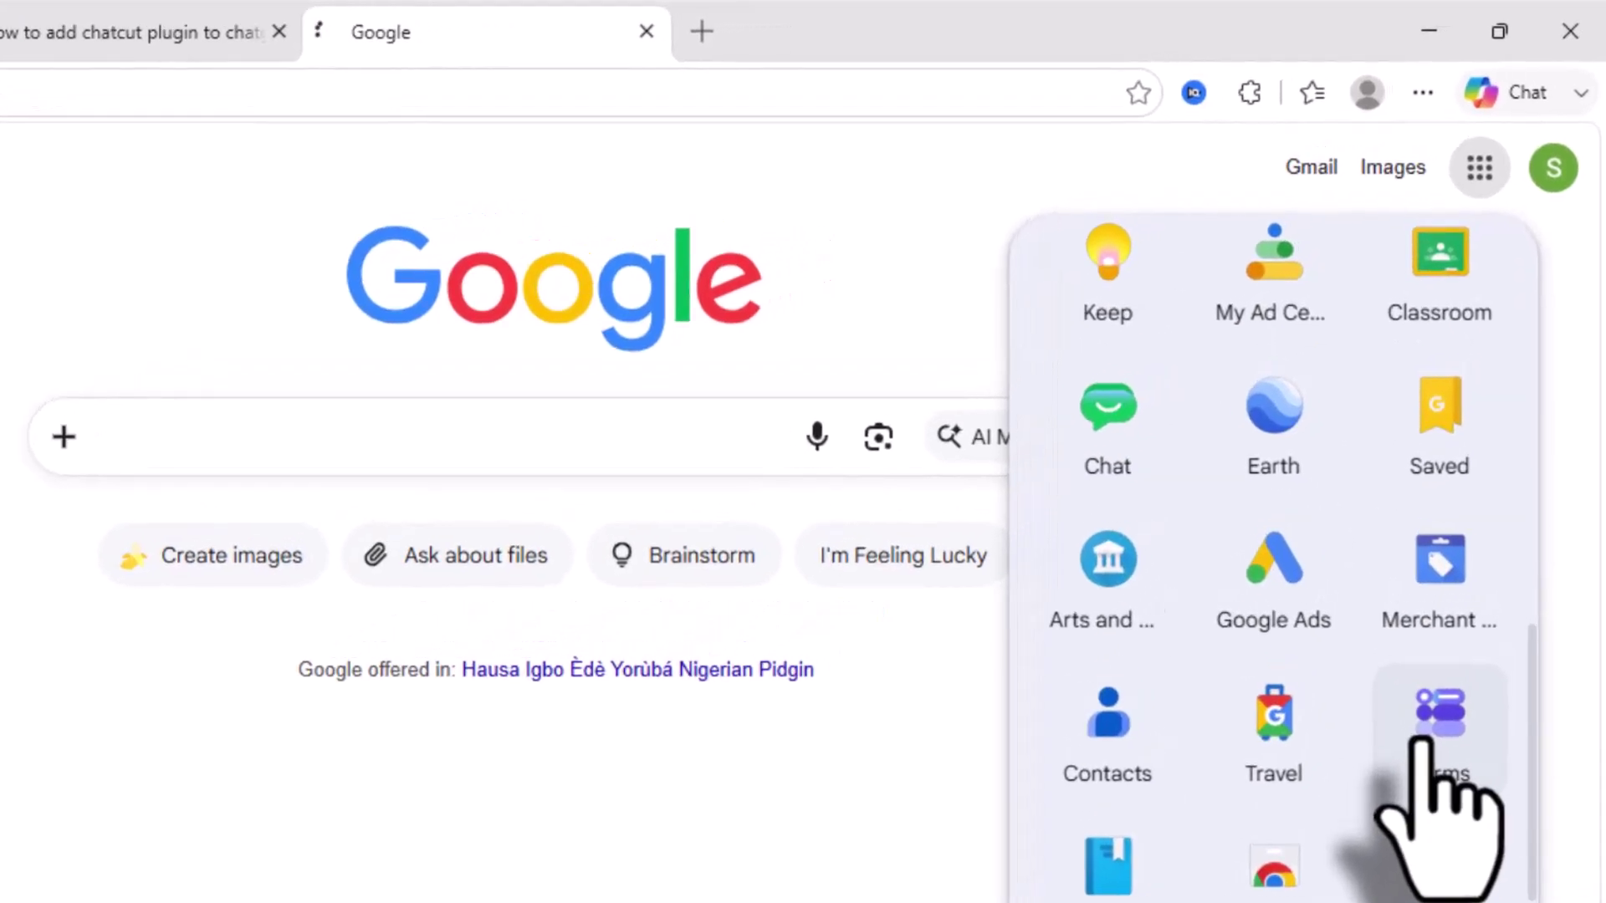
click(1441, 678)
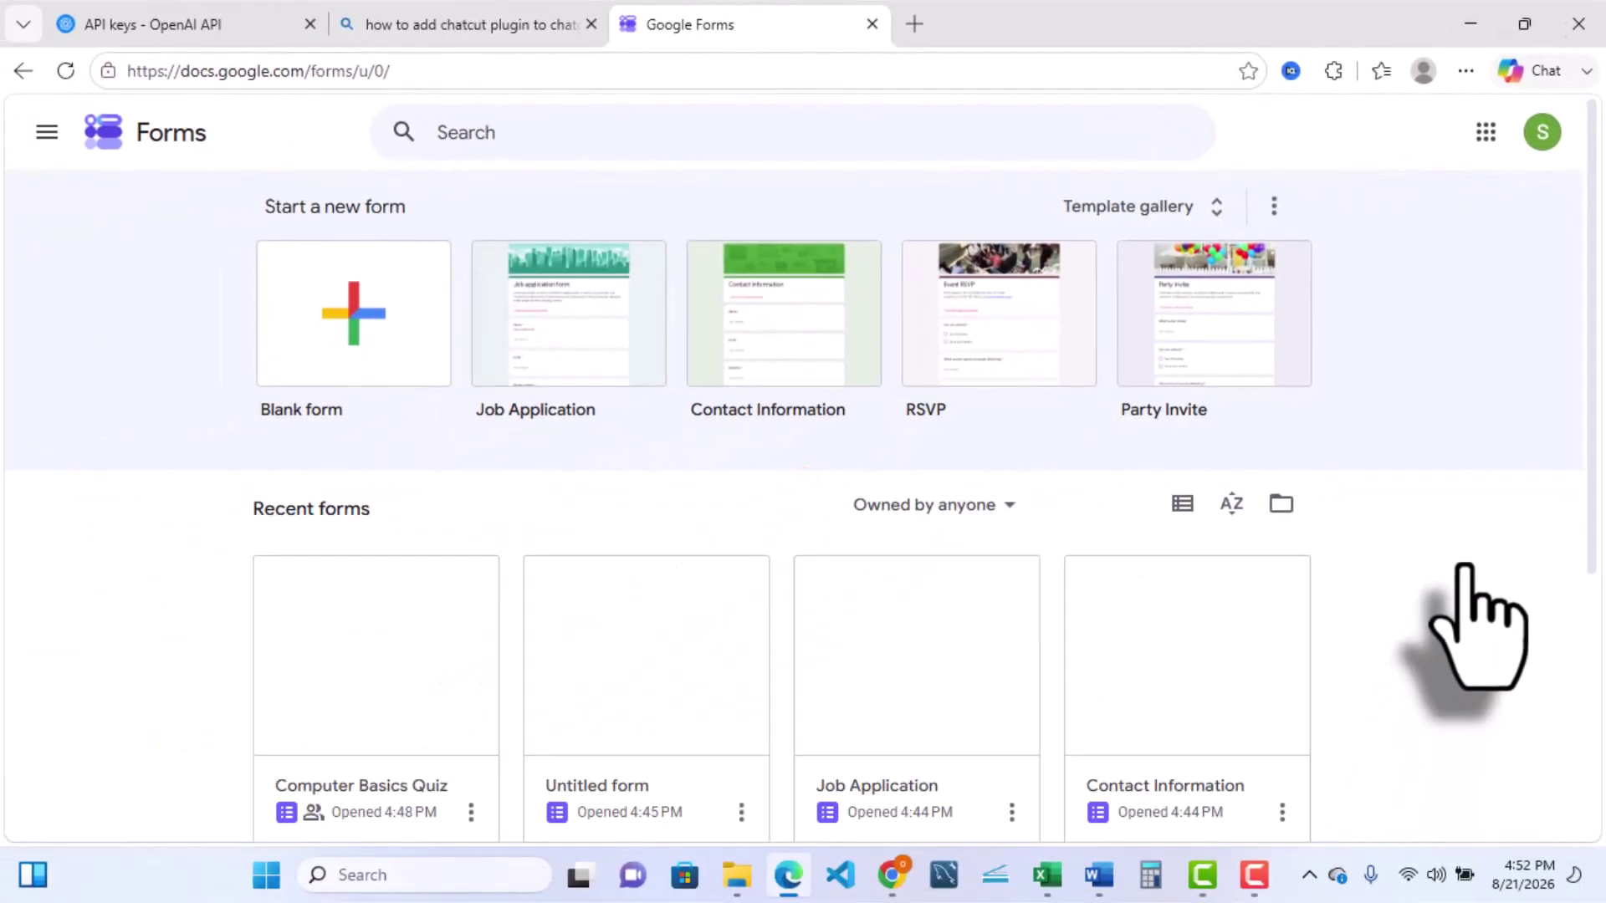
Open the full template gallery from the Forms home page.
scroll(1468, 562, down, 2)
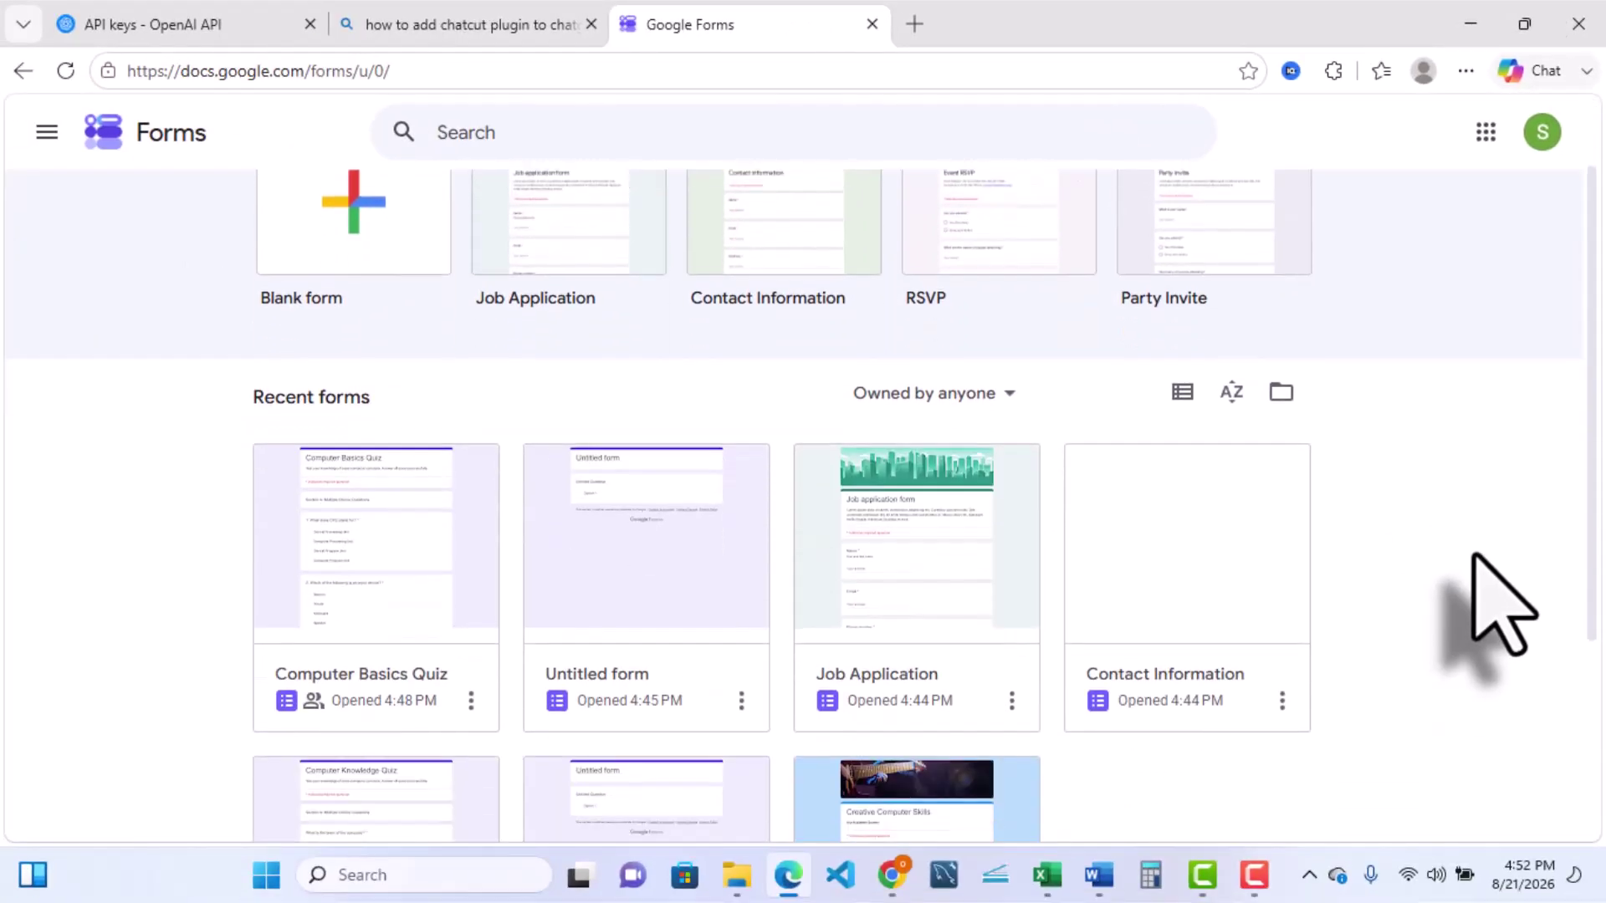
scroll(1474, 556, up, 1)
scroll(1497, 606, up, 1)
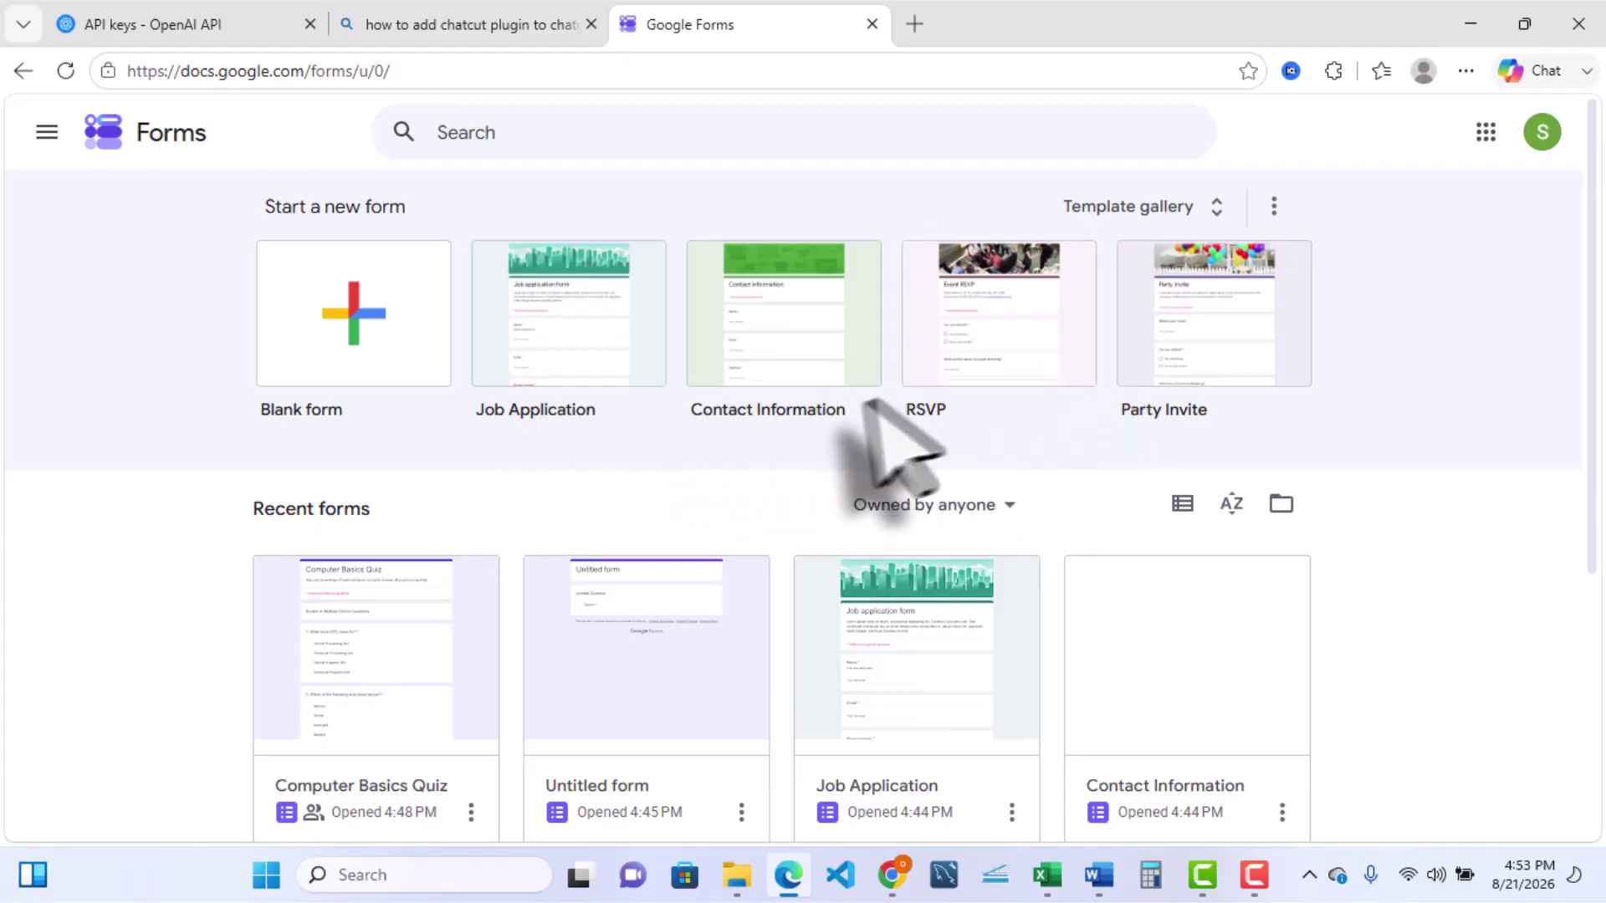
click(1181, 215)
Look through the Personal, Work and Education templates in the template gallery.
scroll(1037, 560, down, 3)
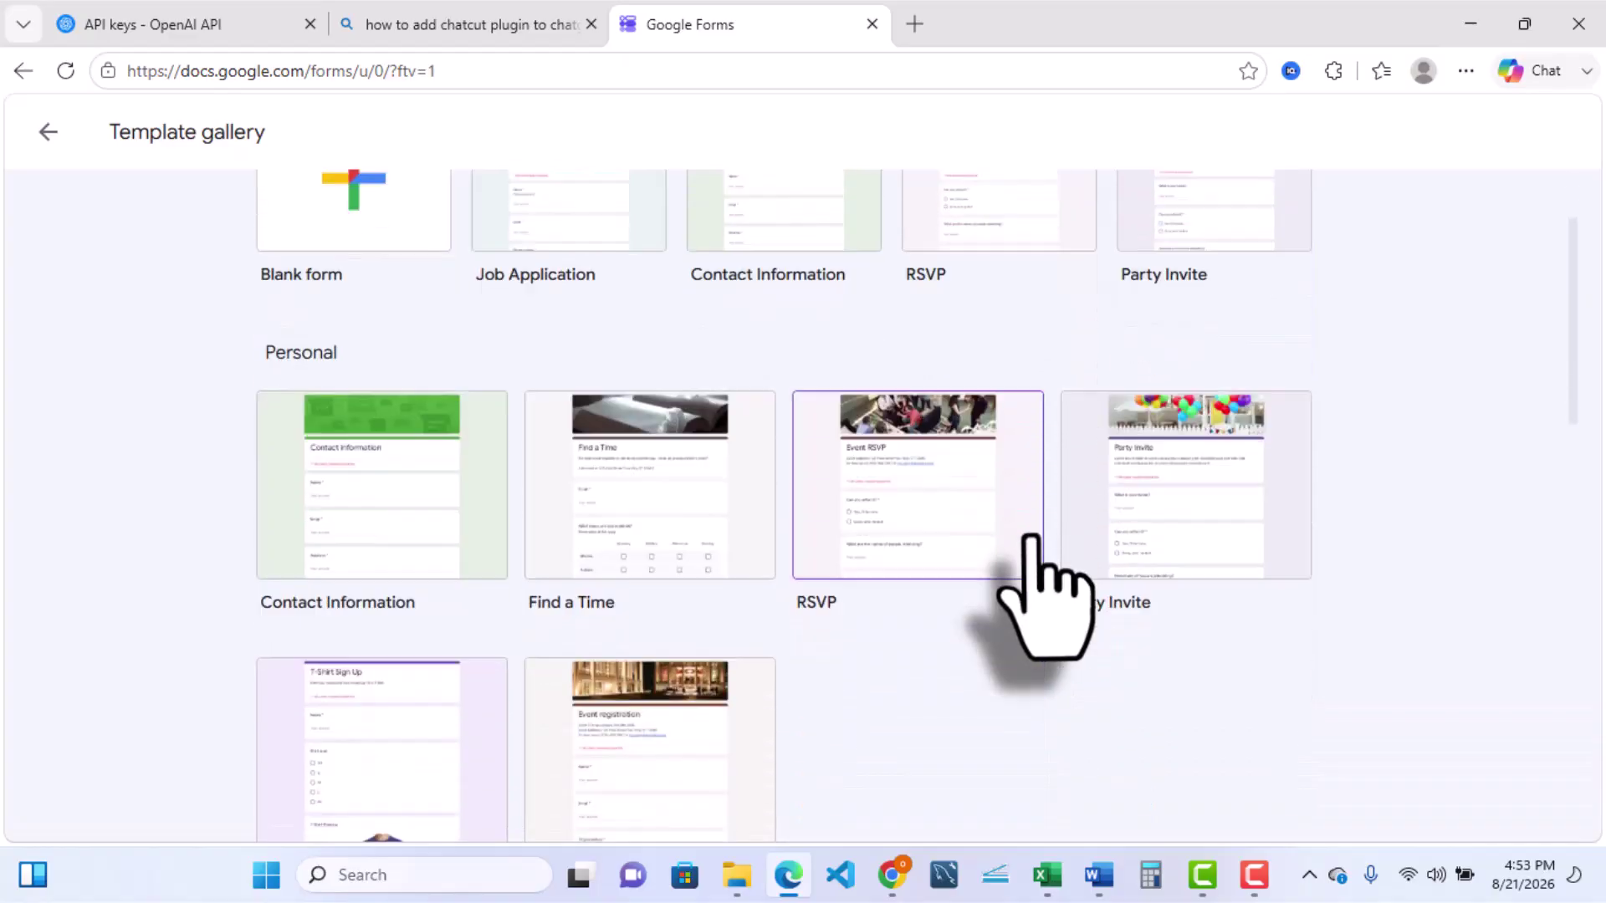
scroll(1056, 585, down, 12)
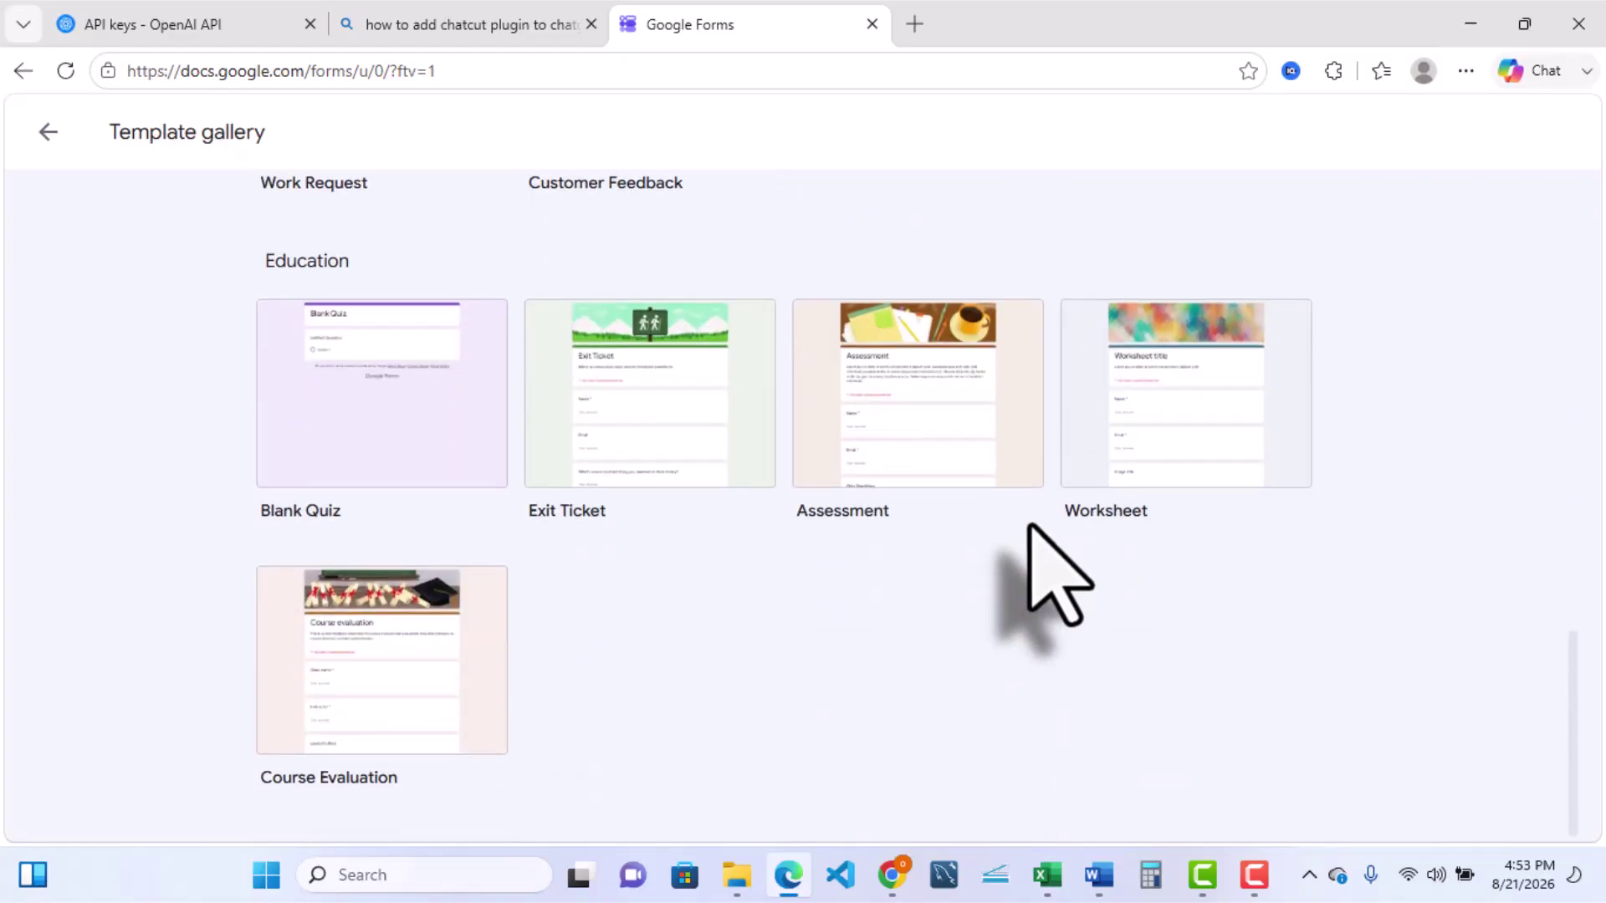
scroll(1029, 516, up, 7)
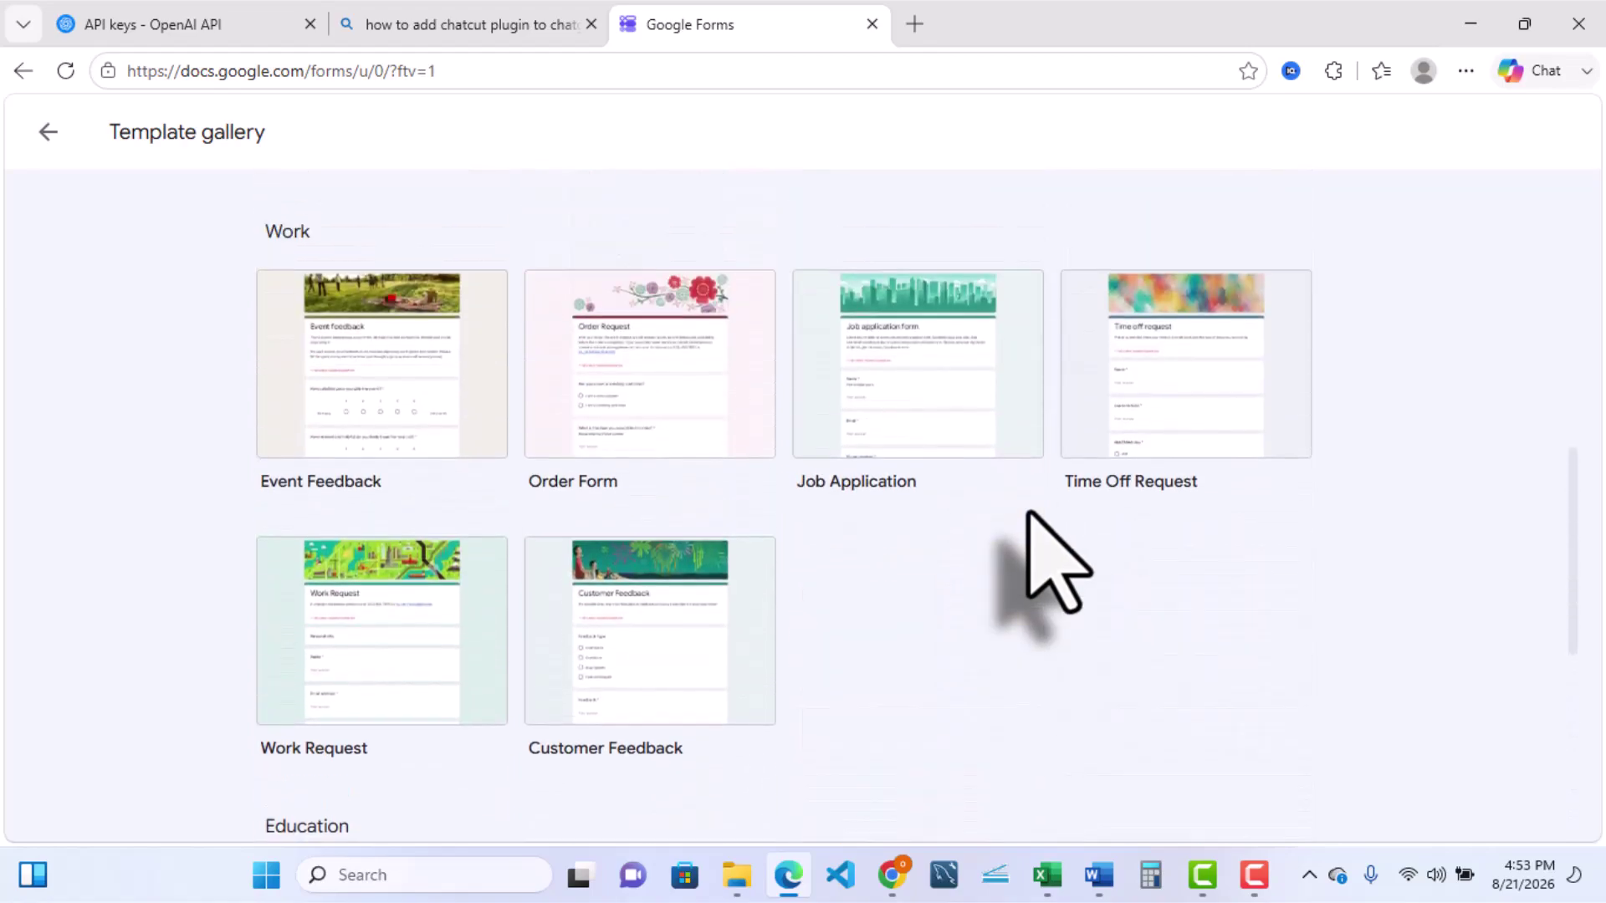
scroll(1029, 514, up, 4)
scroll(1028, 514, down, 3)
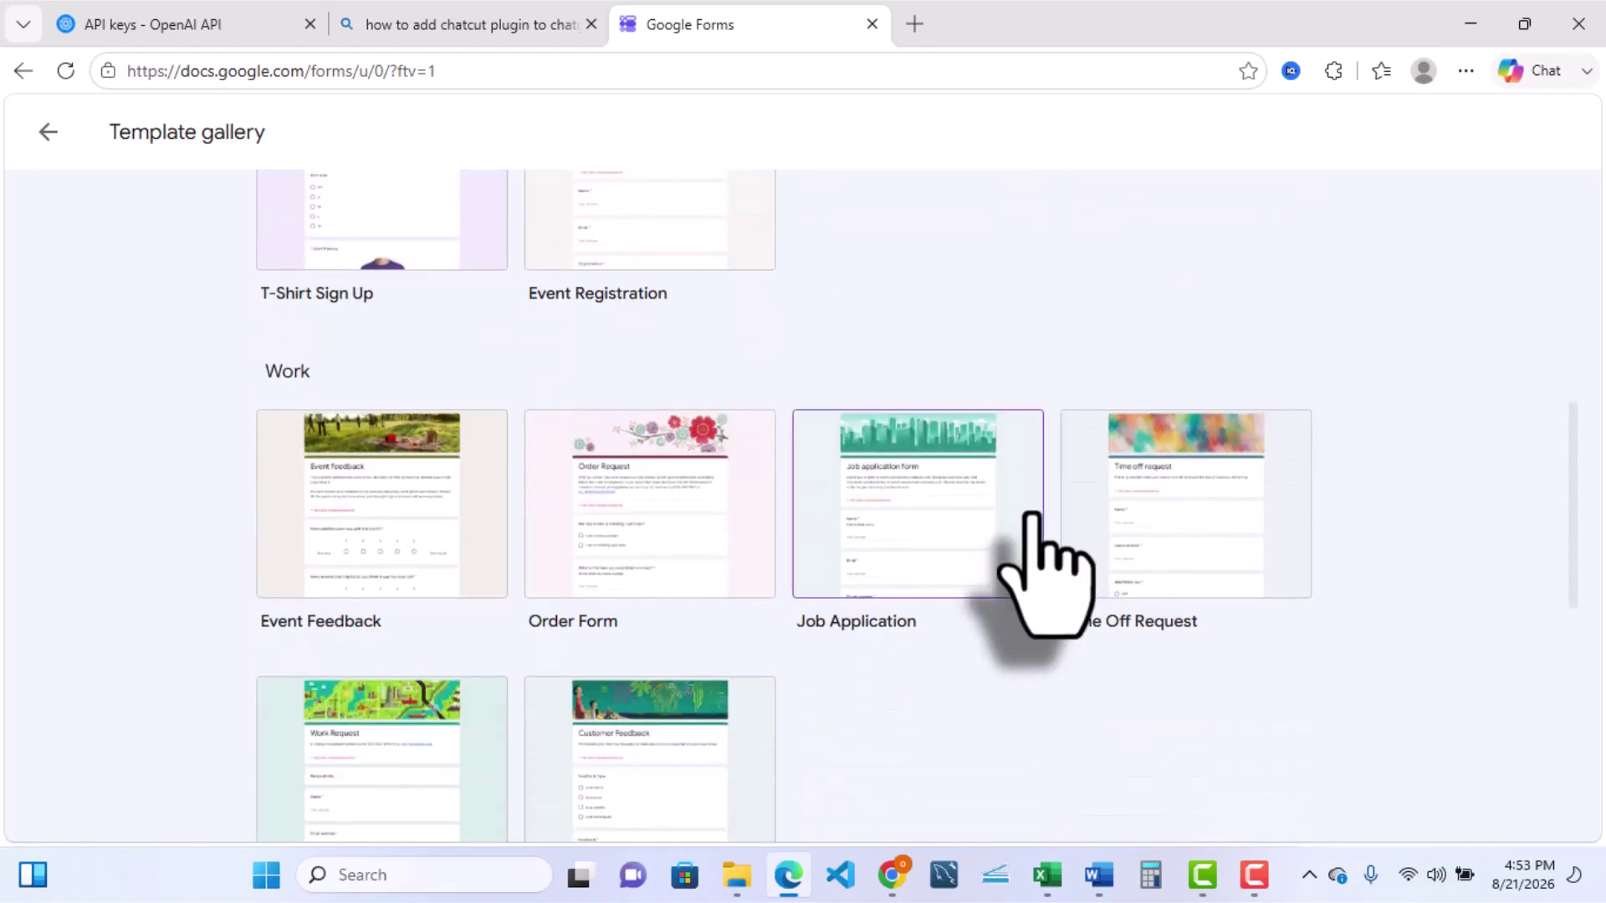
scroll(1031, 514, up, 5)
scroll(1030, 507, up, 3)
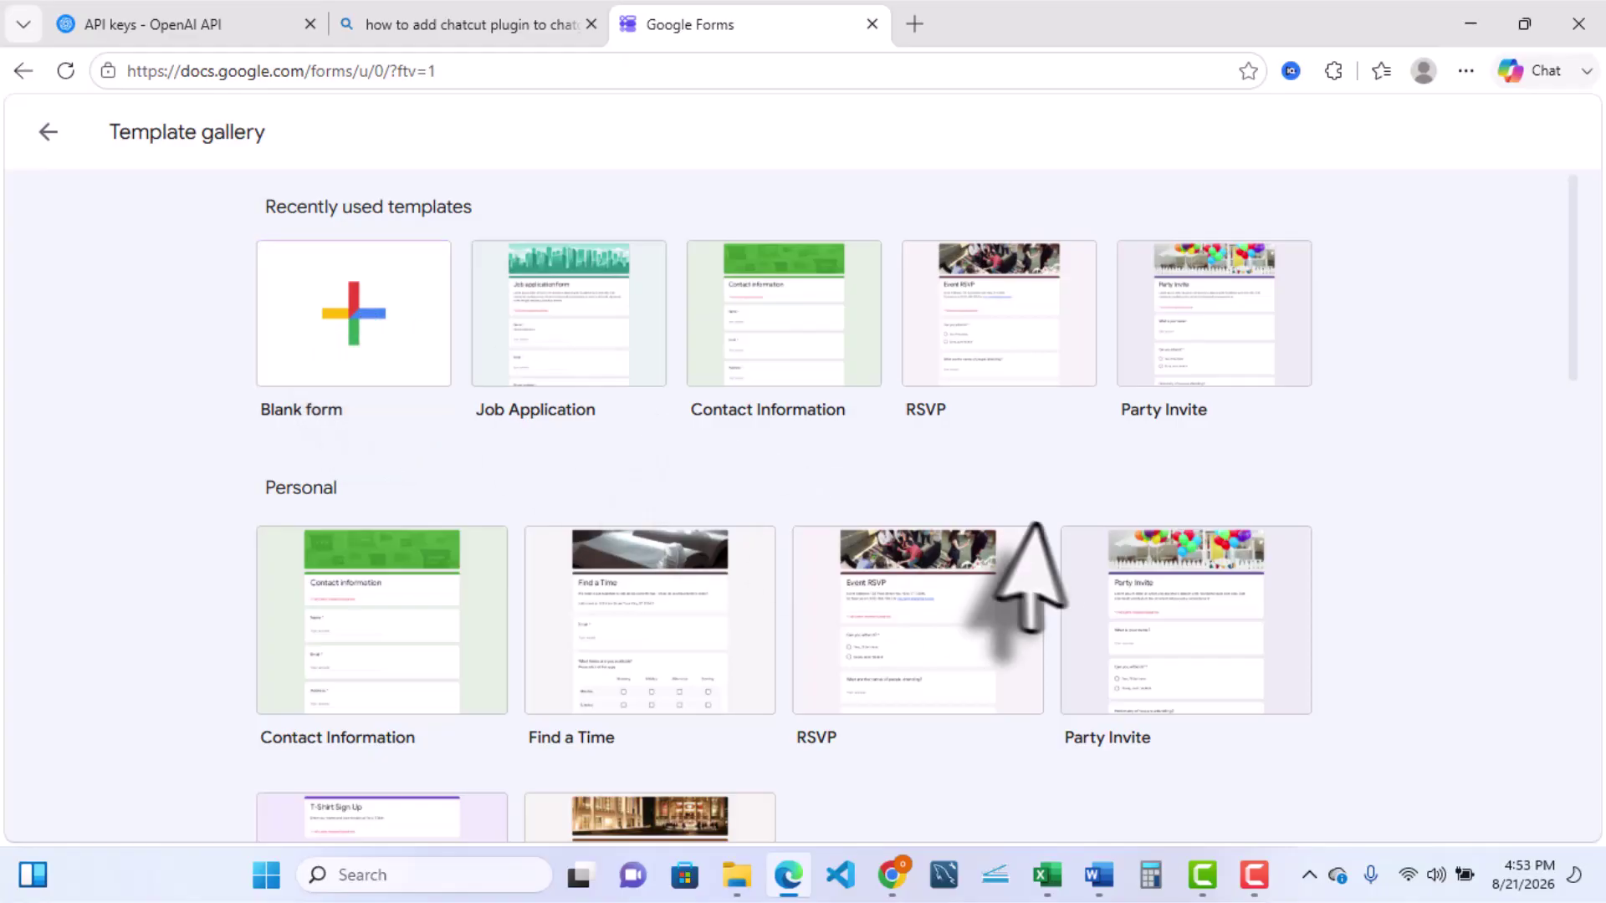
Create a new form from the Job Application template in the gallery's Work section.
scroll(1040, 574, down, 5)
scroll(1043, 531, down, 3)
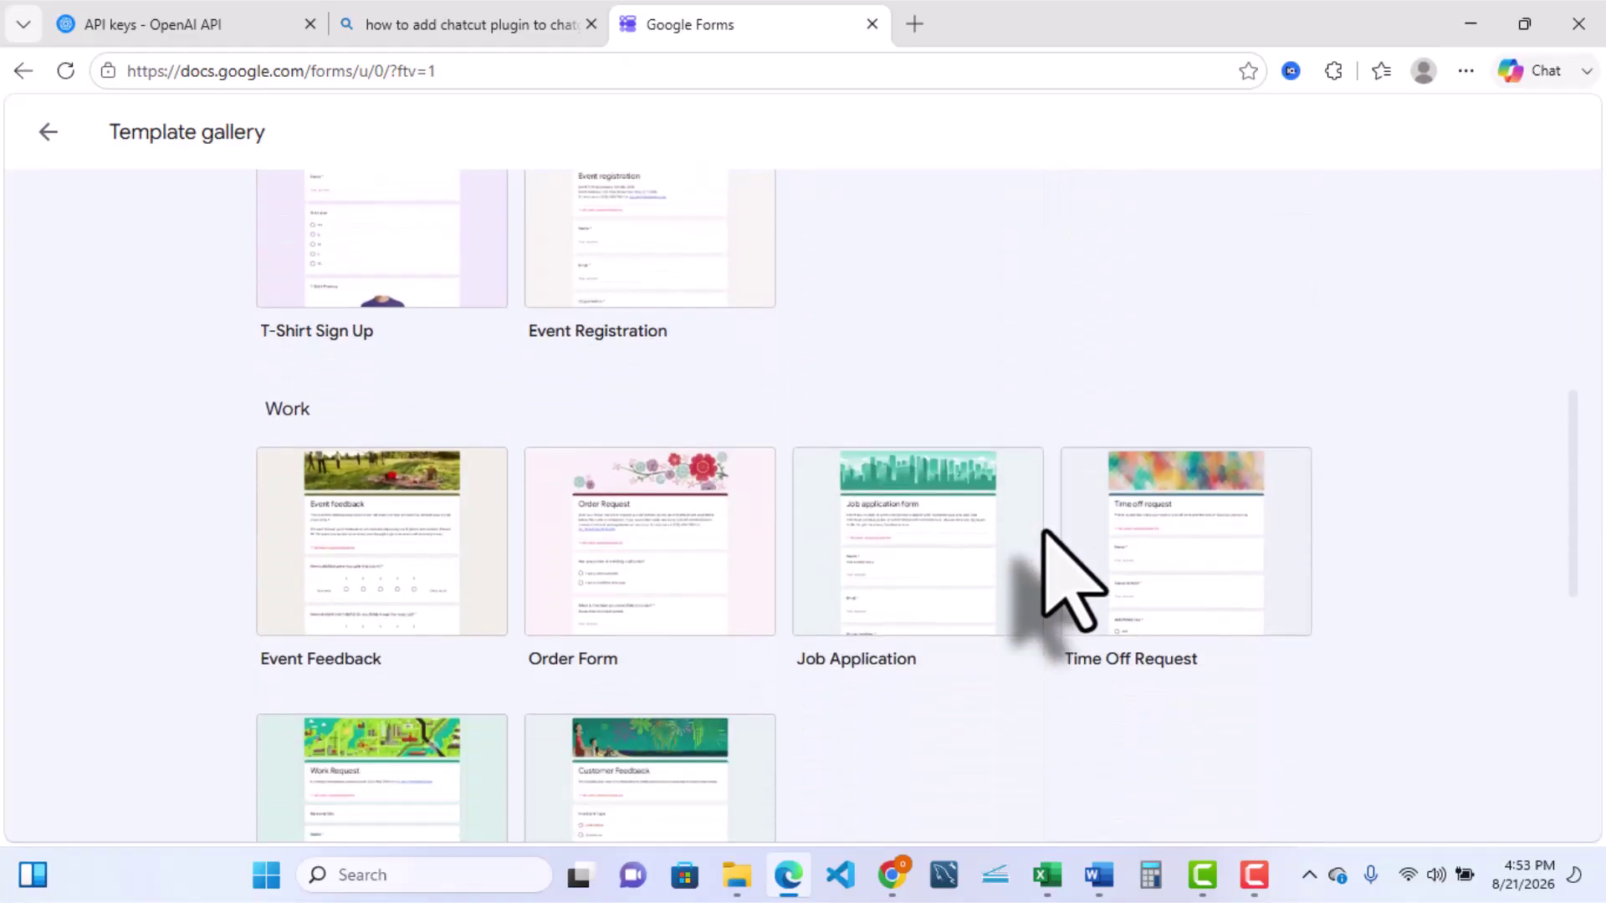
click(928, 542)
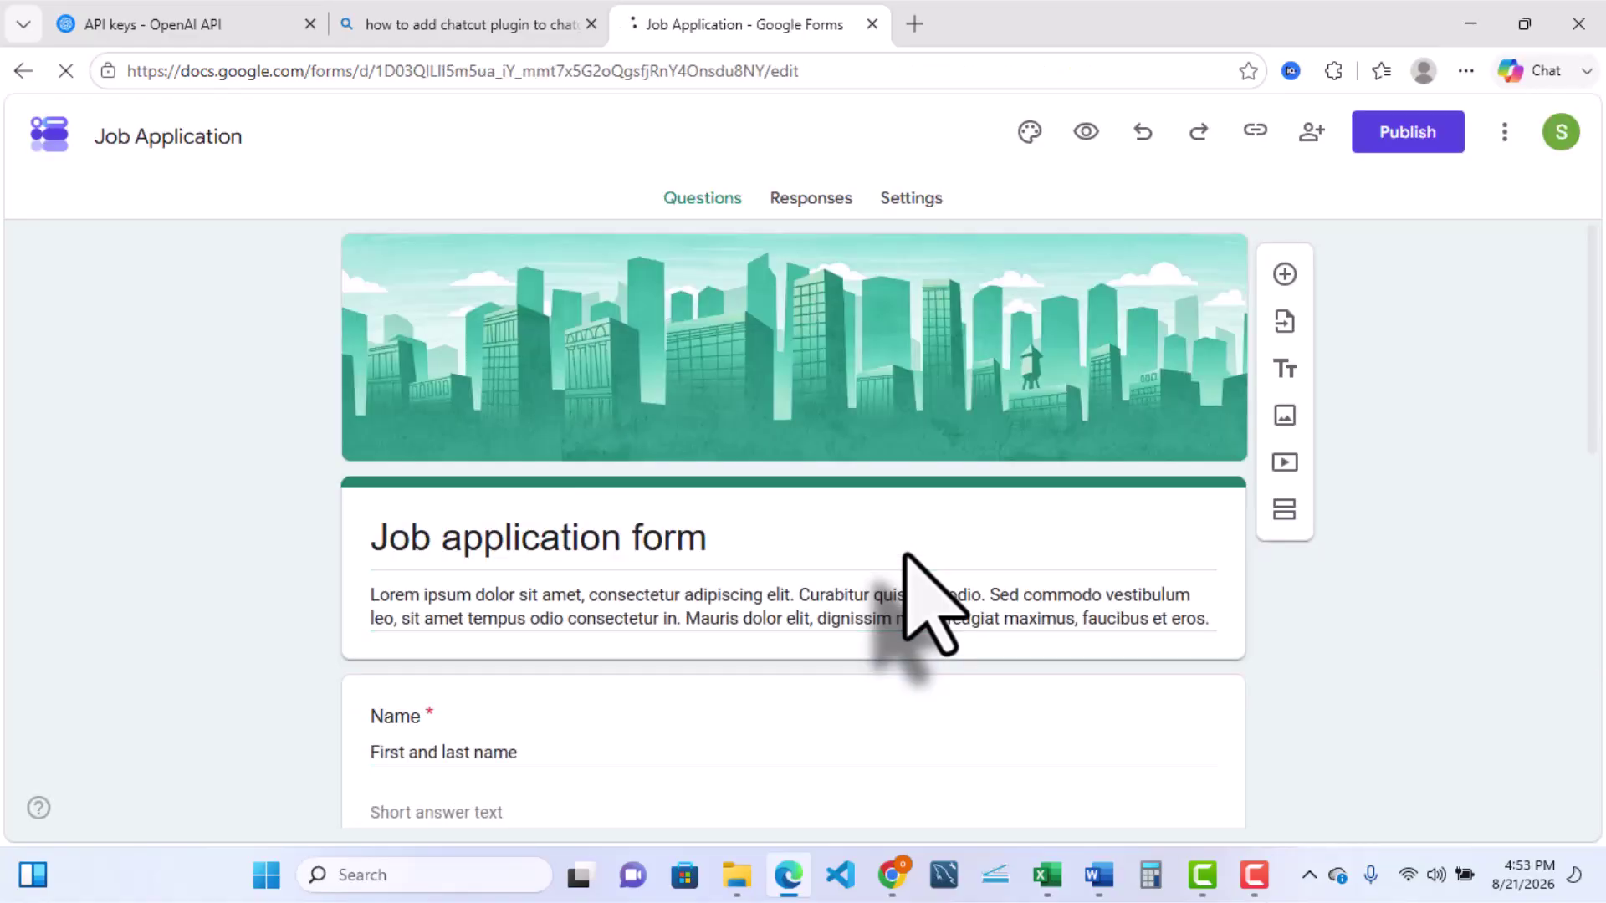
Review the template's title, description and every question from Name to the cover letter or resume submission.
scroll(924, 531, down, 3)
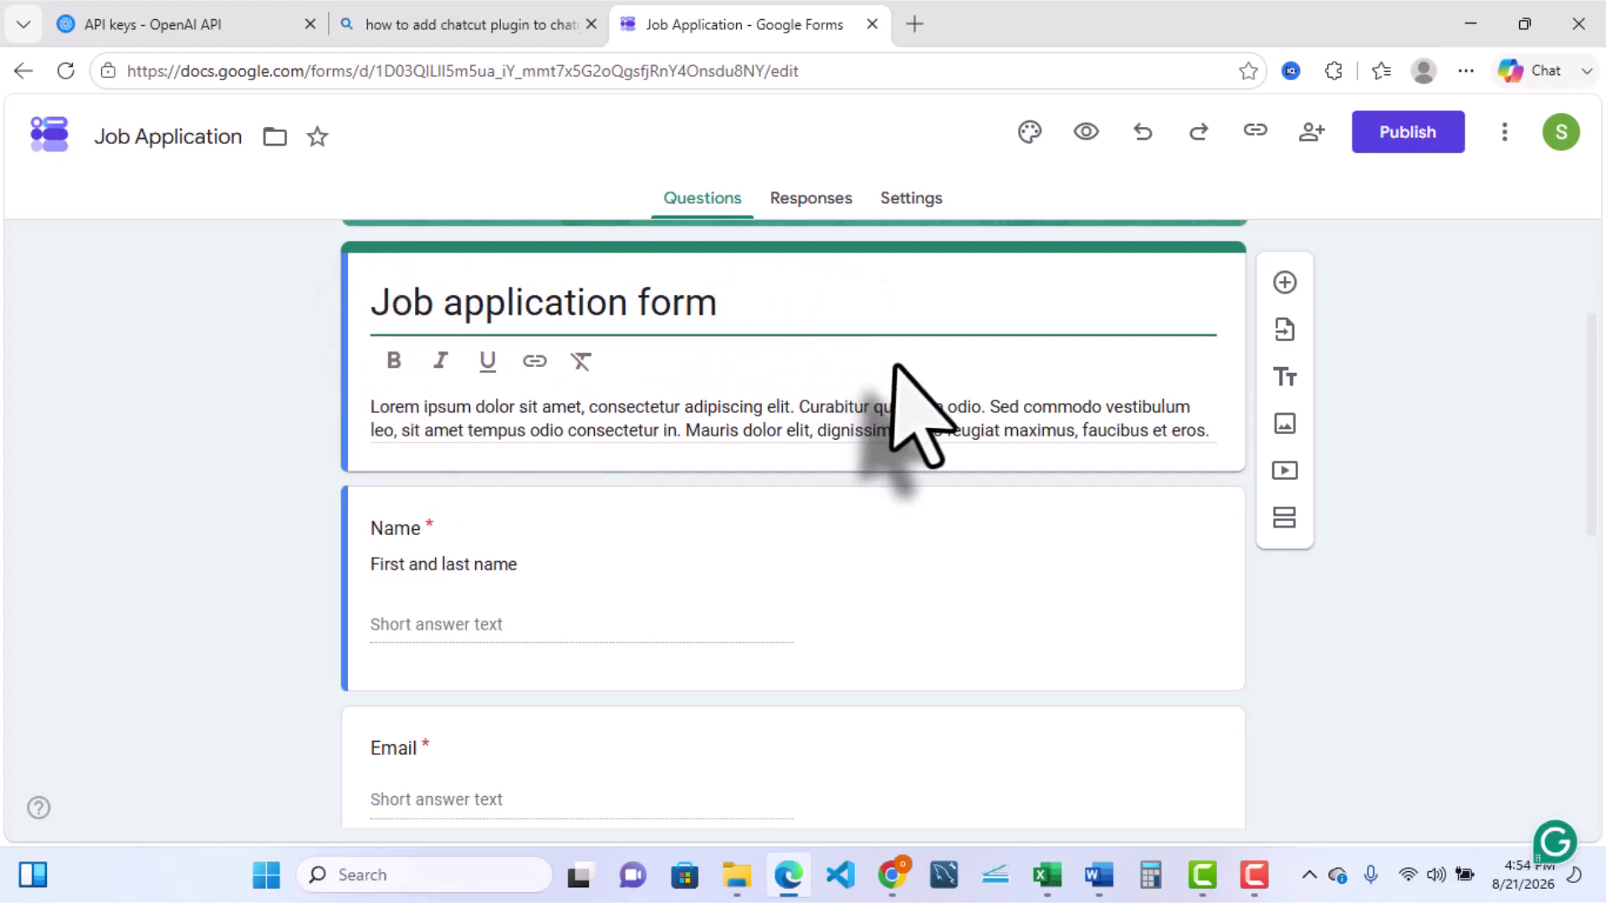
scroll(896, 373, down, 7)
scroll(920, 418, down, 2)
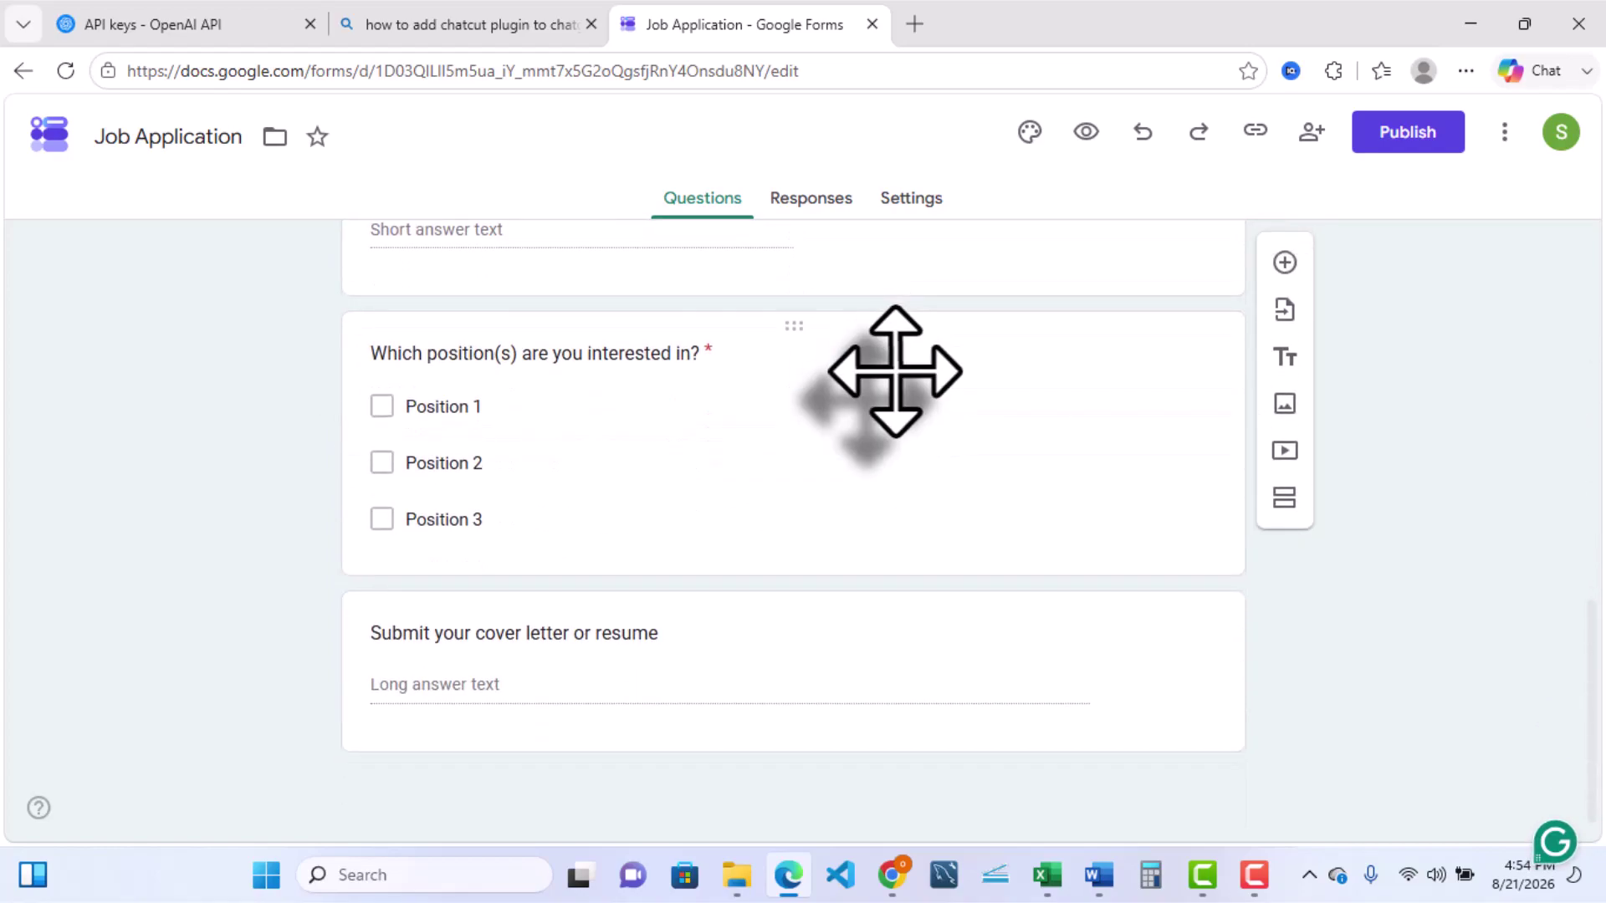
scroll(891, 421, up, 10)
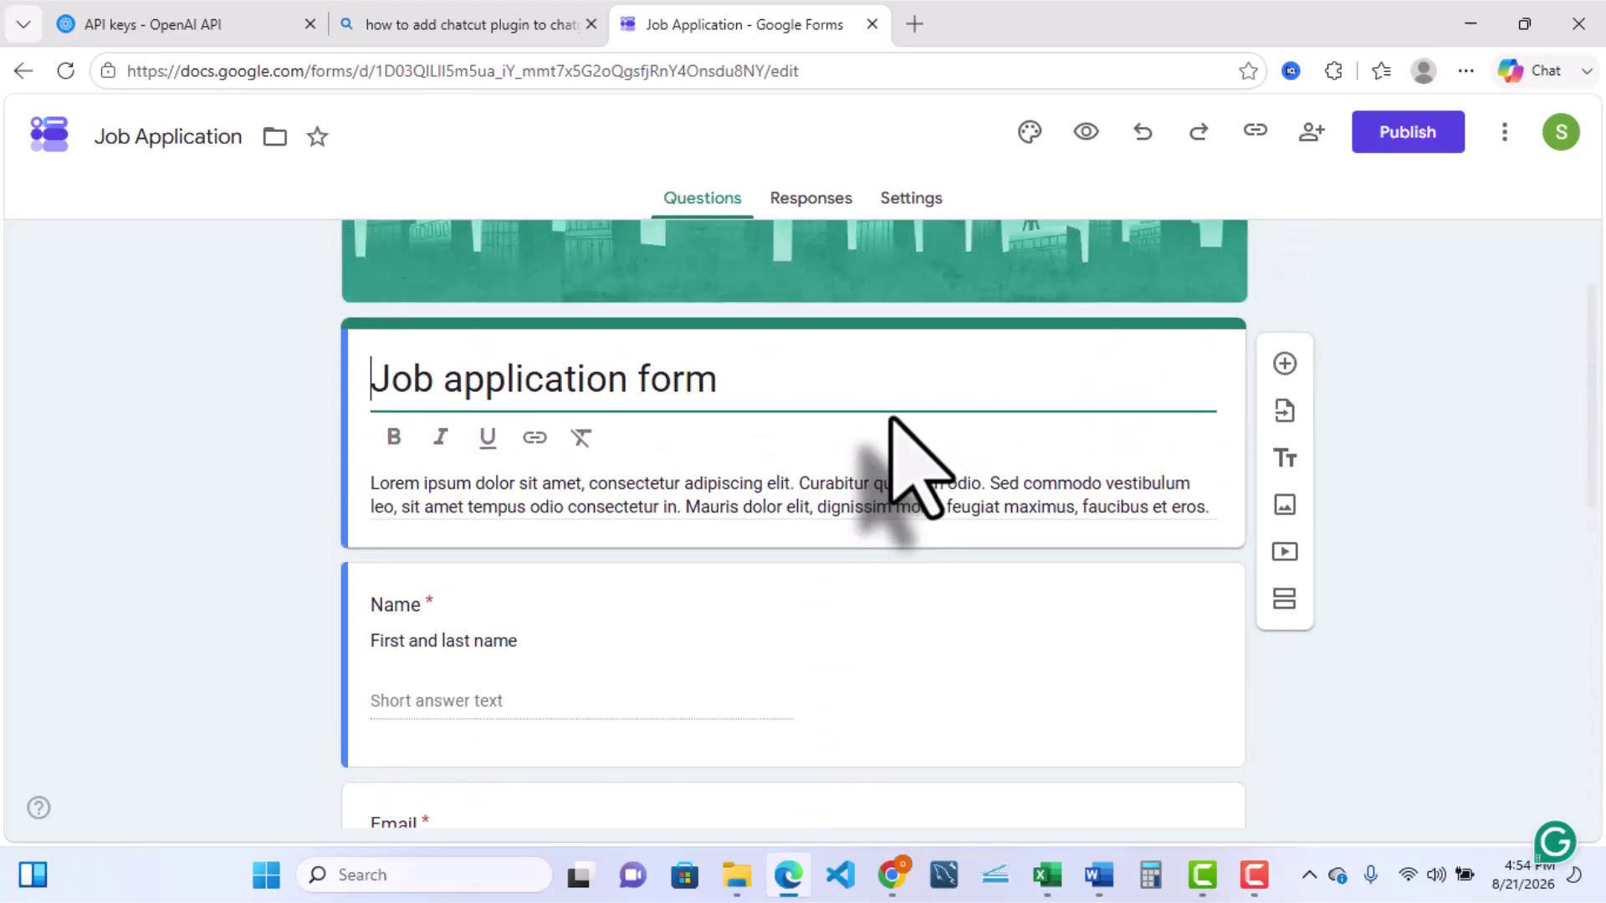
scroll(893, 422, down, 5)
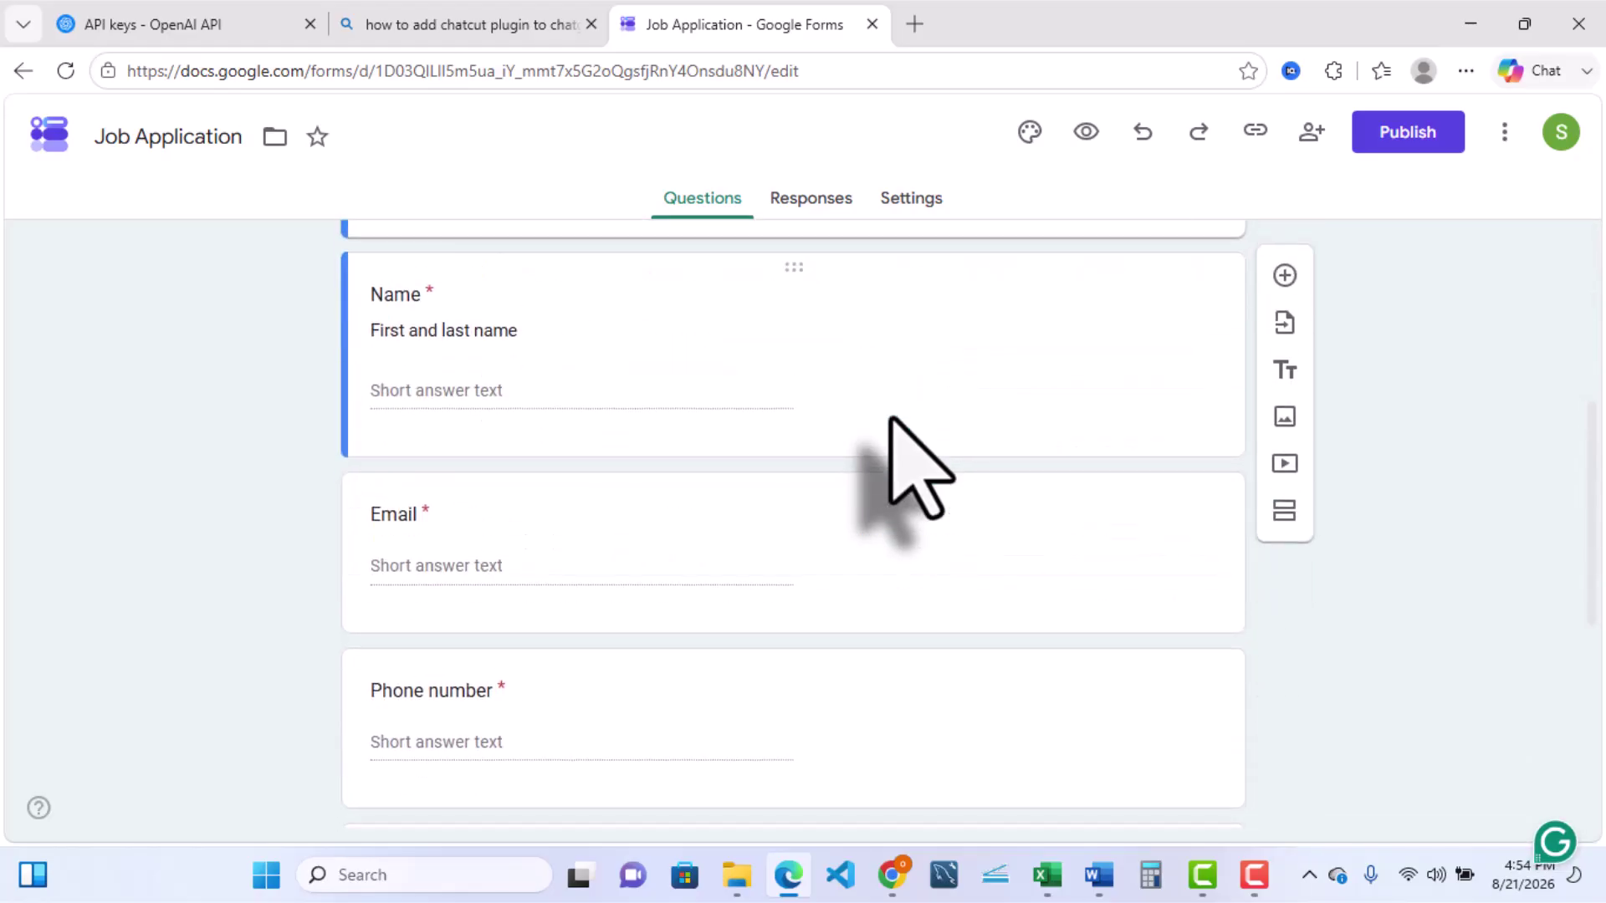
scroll(896, 430, up, 2)
scroll(460, 543, up, 4)
click(378, 536)
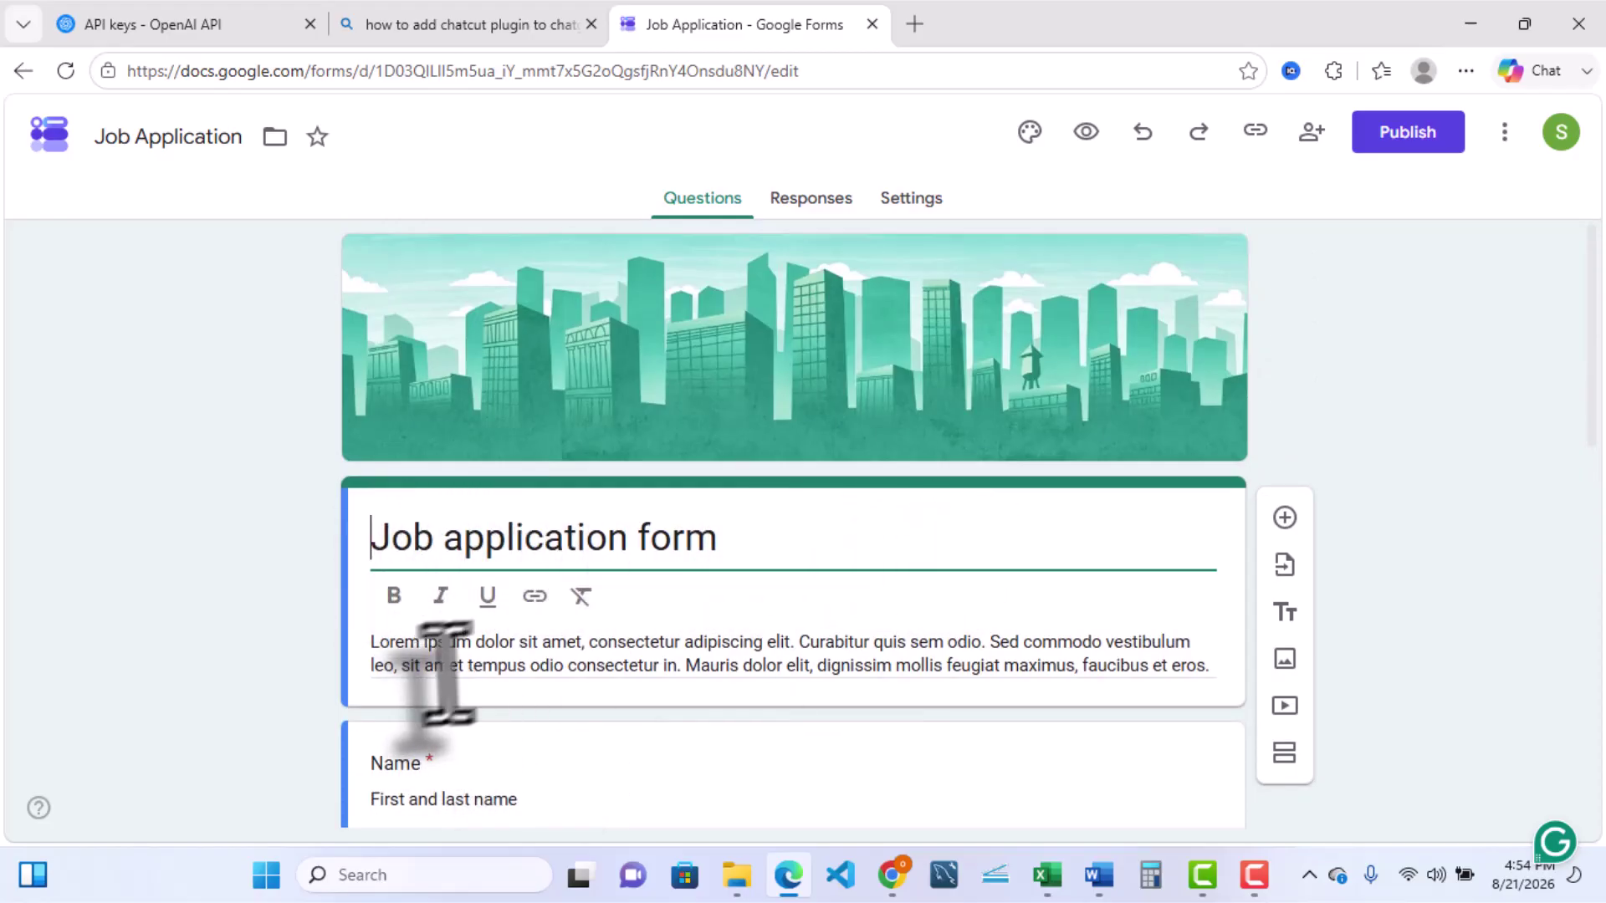
scroll(920, 711, down, 3)
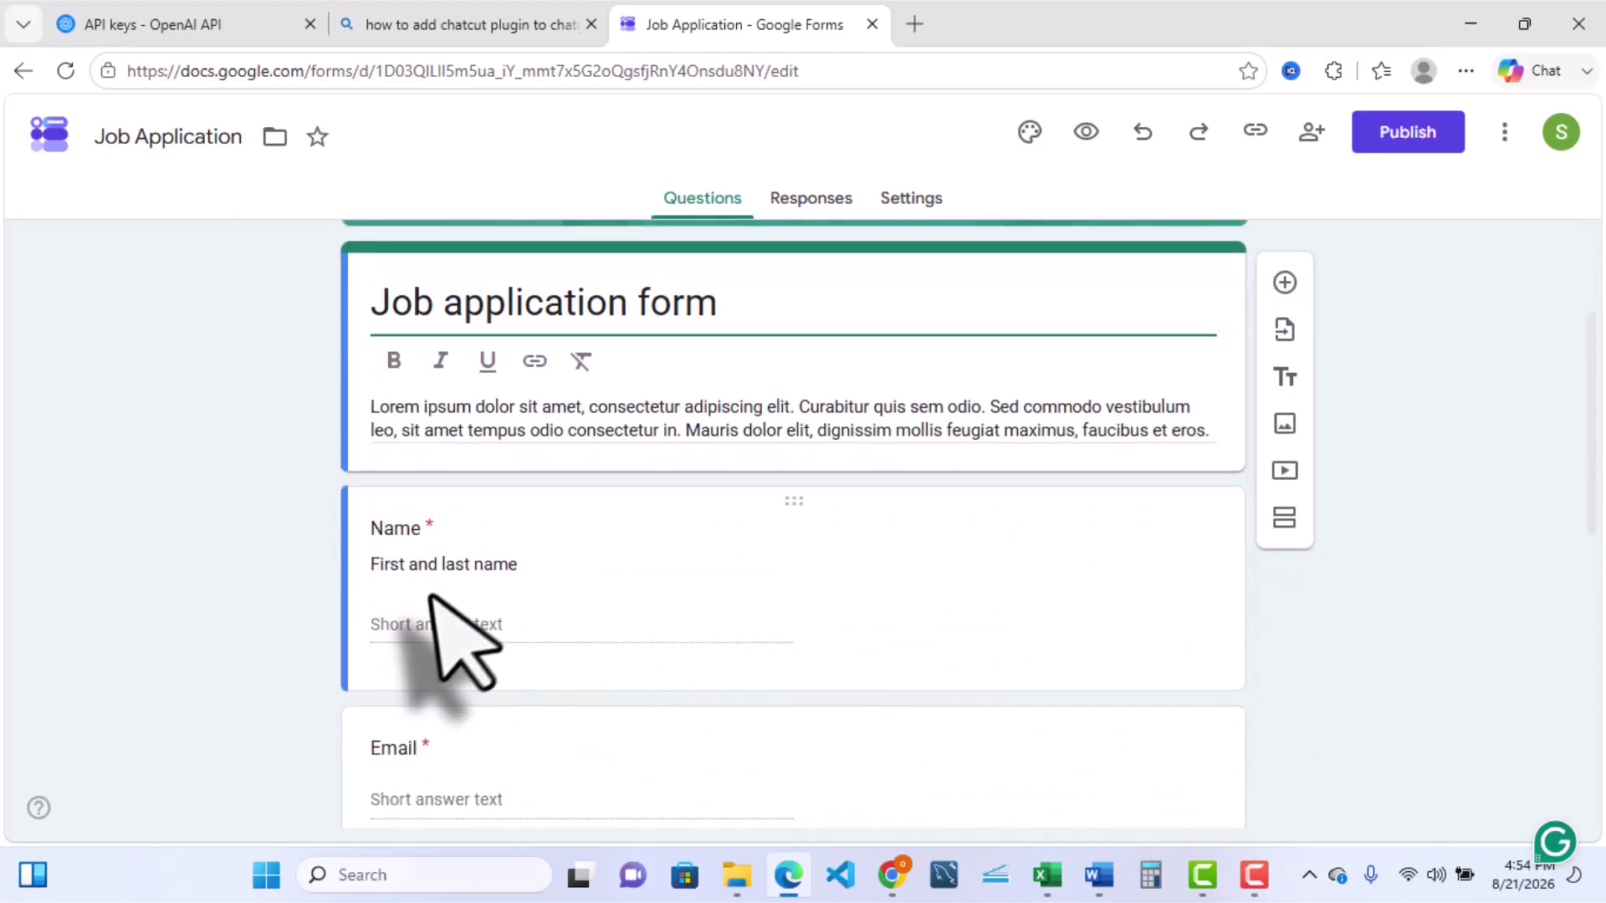
scroll(502, 636, down, 2)
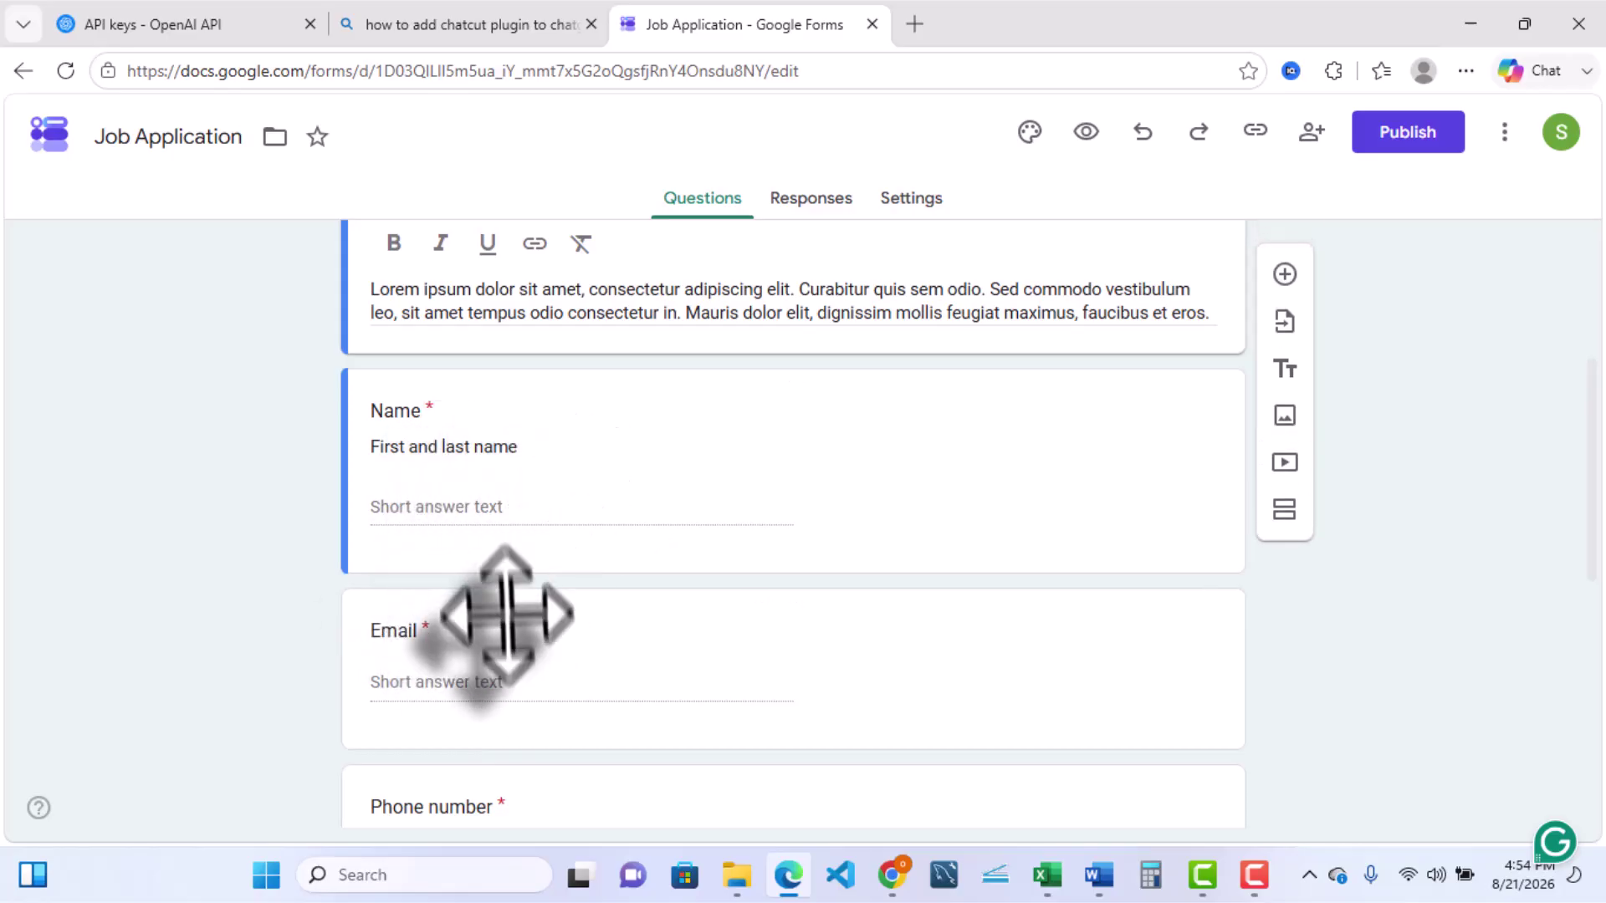
scroll(502, 694, down, 5)
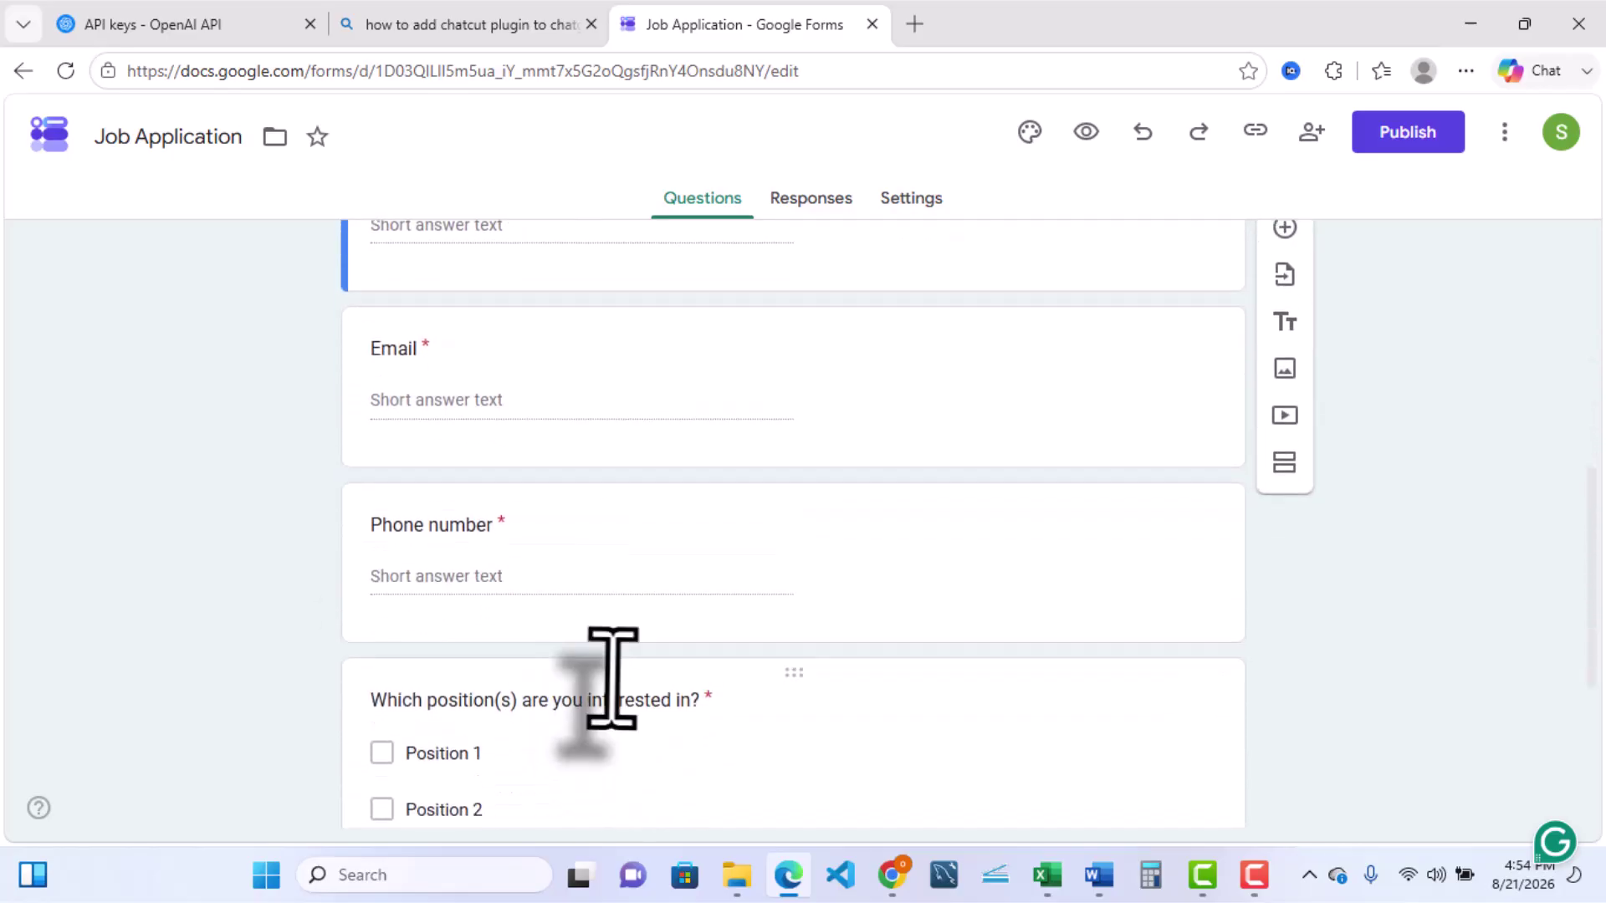
scroll(757, 615, down, 2)
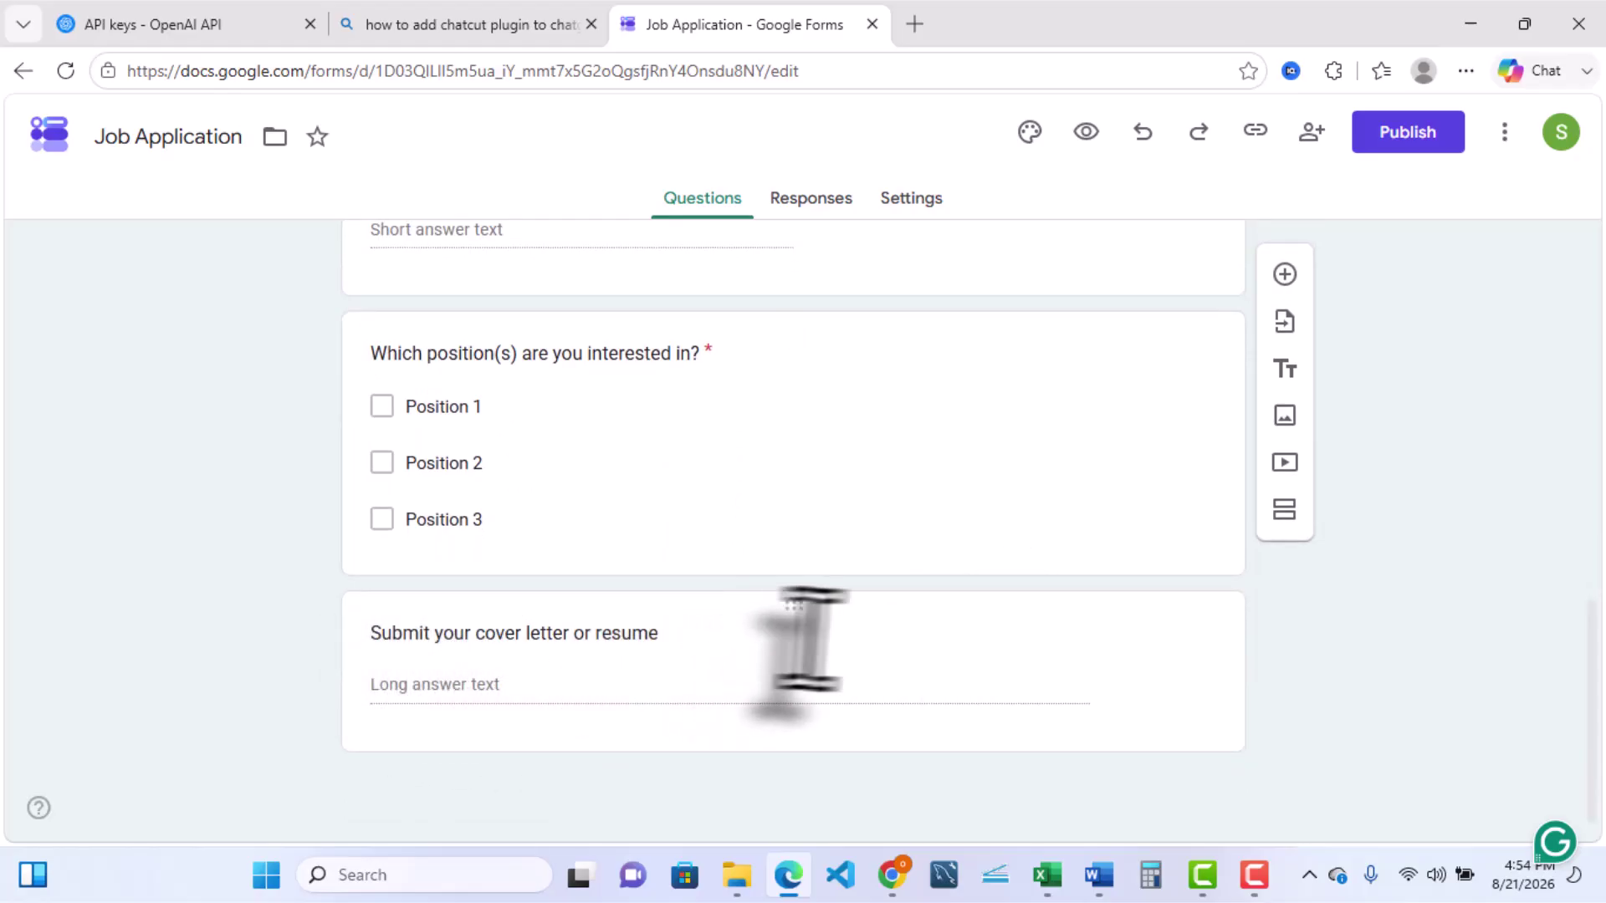
scroll(1015, 627, up, 5)
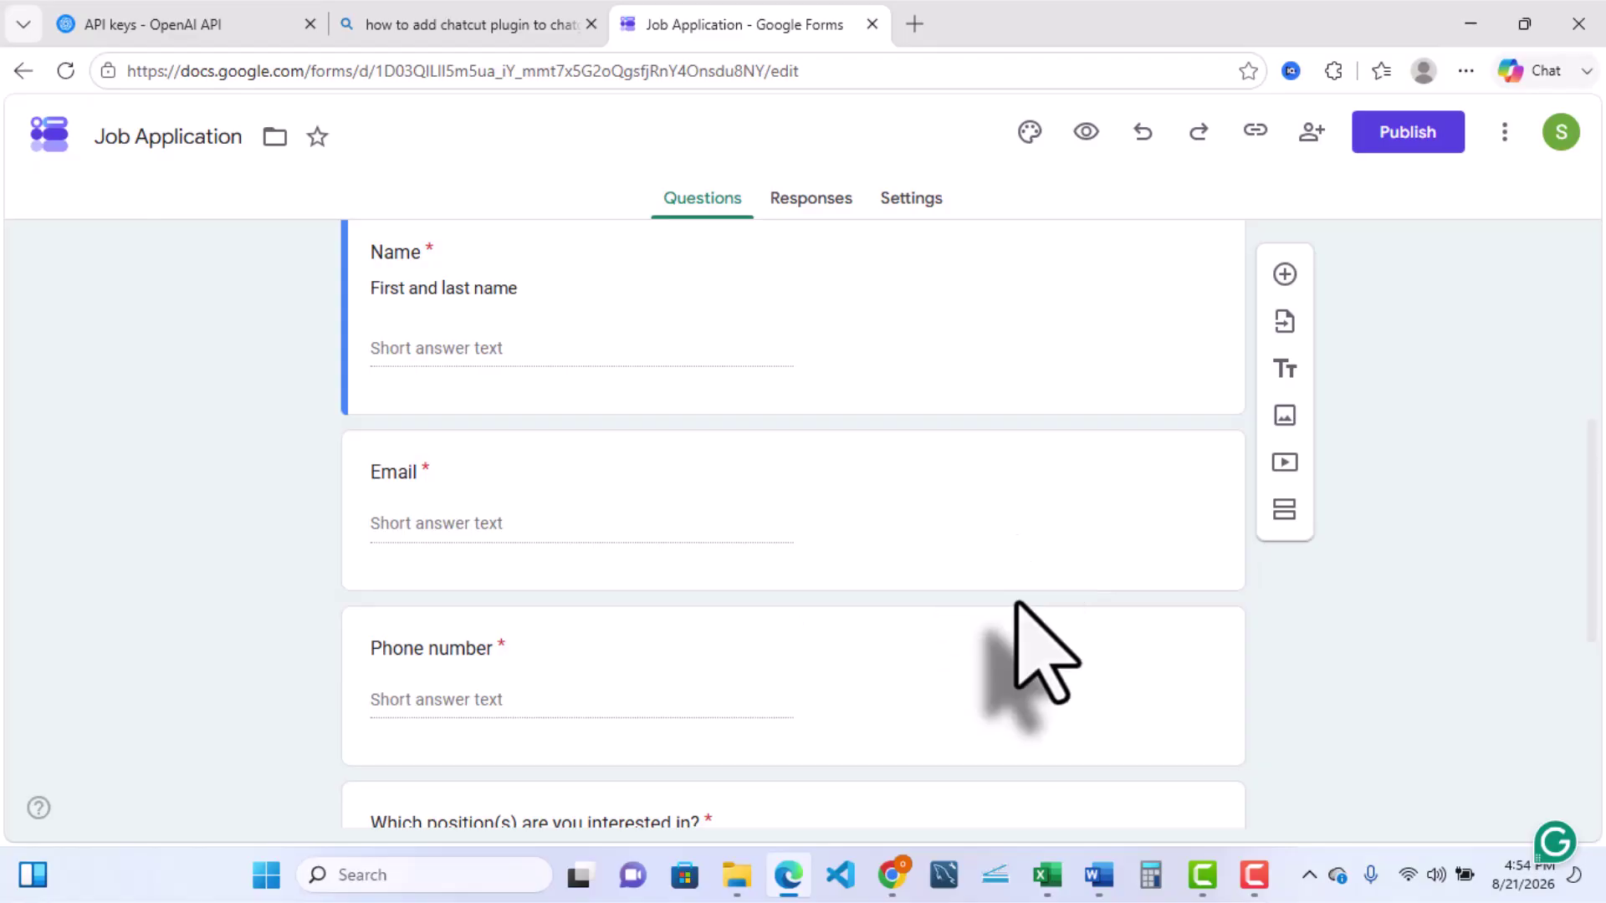
scroll(1017, 606, up, 4)
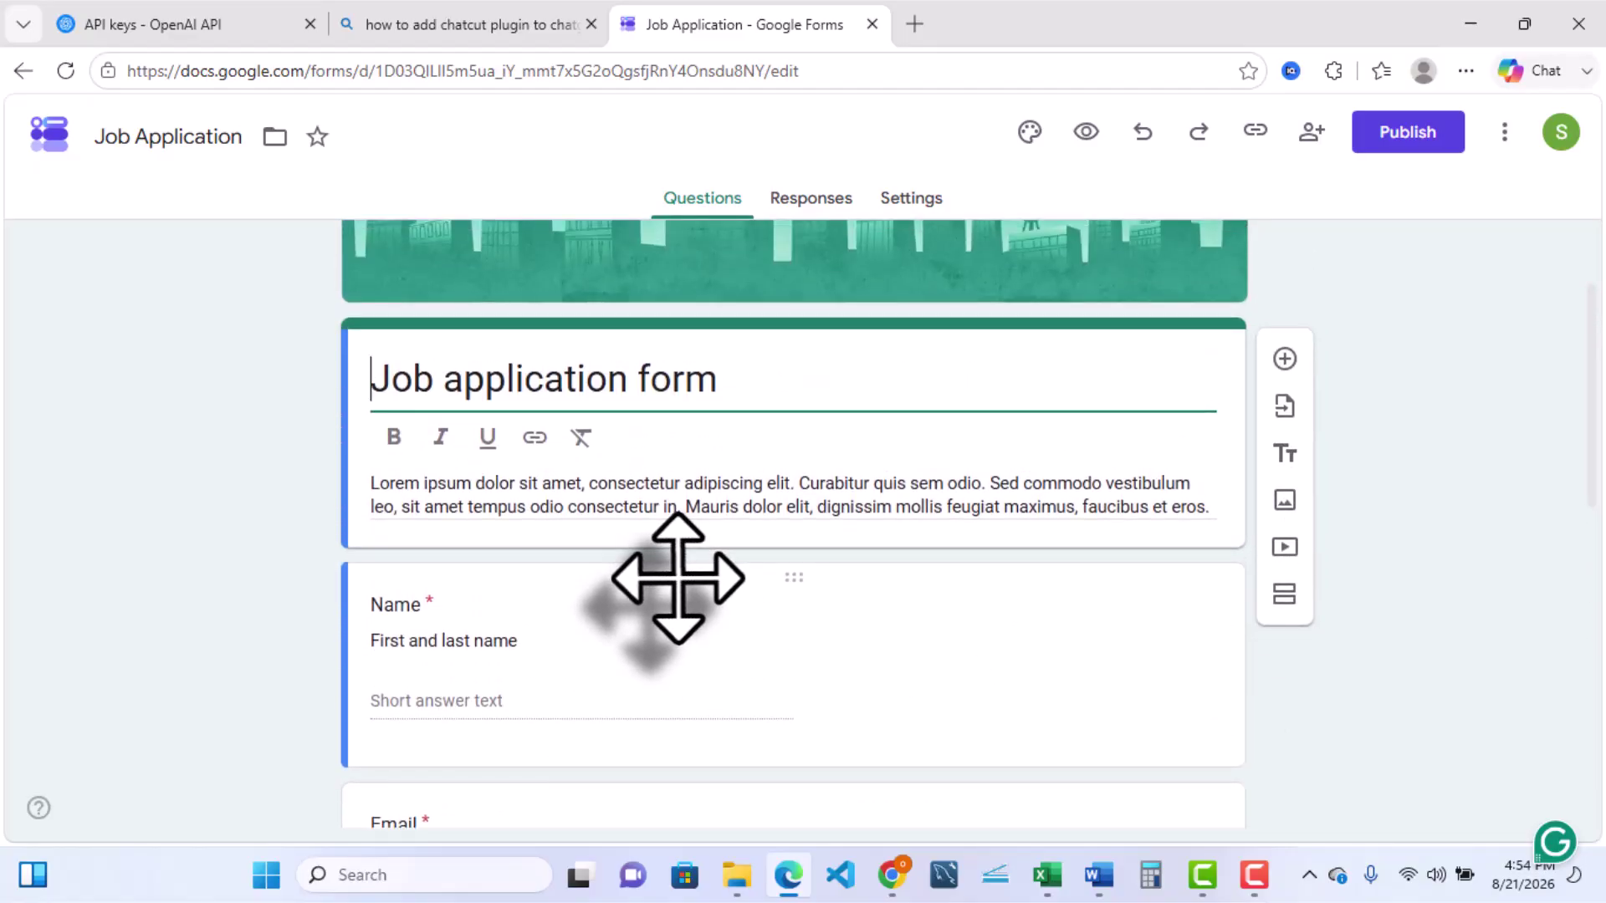
Replace the form's title with "Creative Computer Skills".
drag(721, 378, 683, 378)
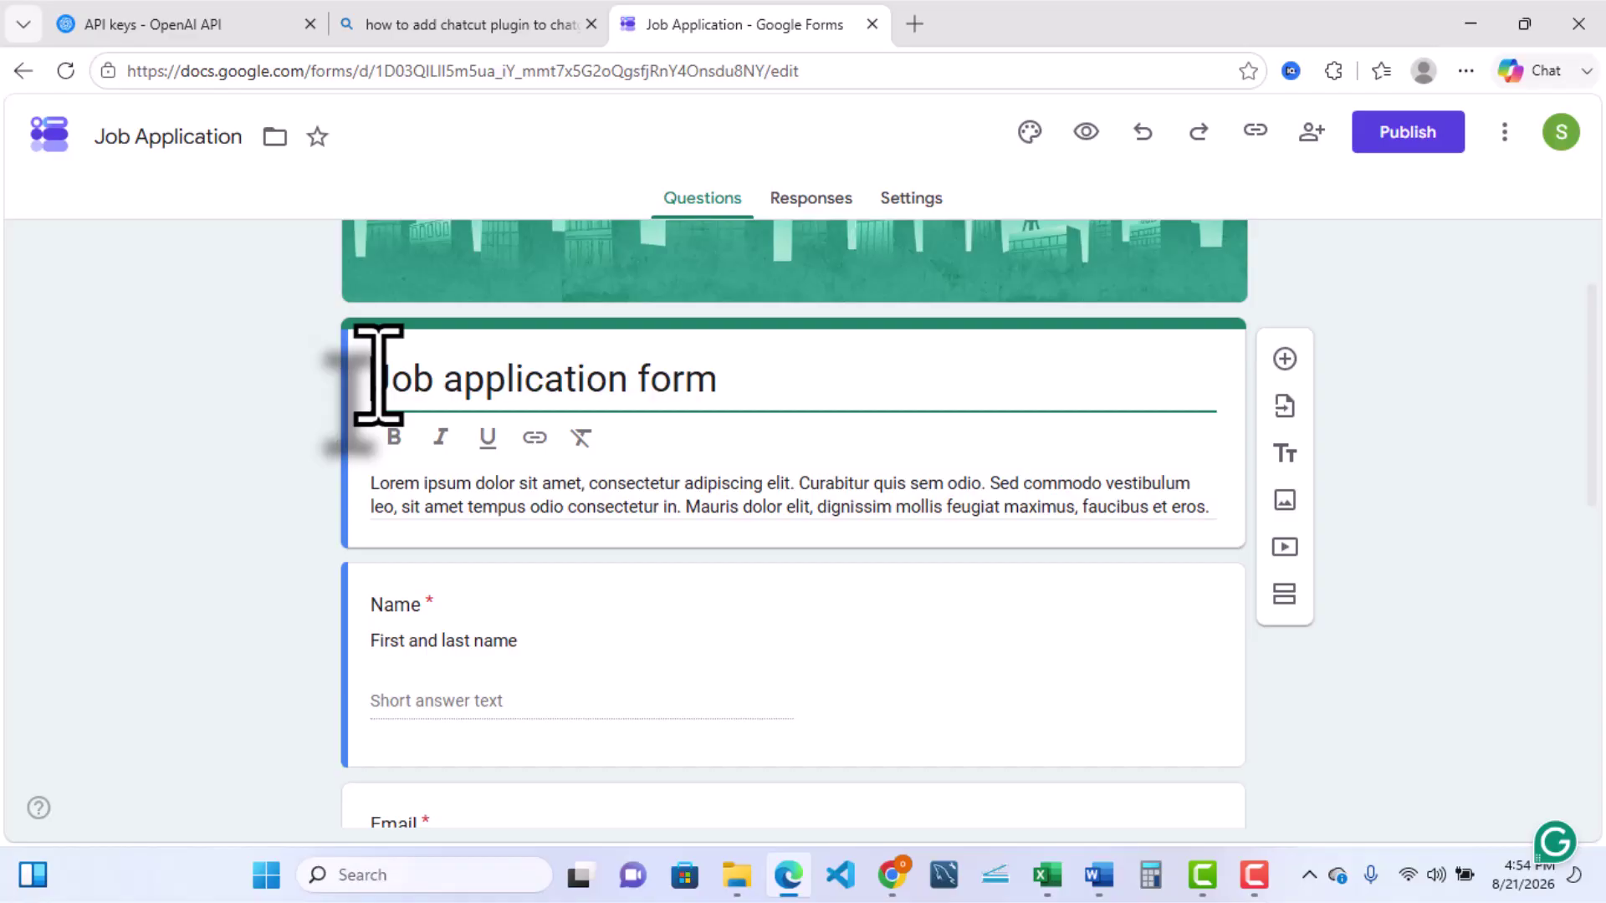
drag(718, 379, 388, 380)
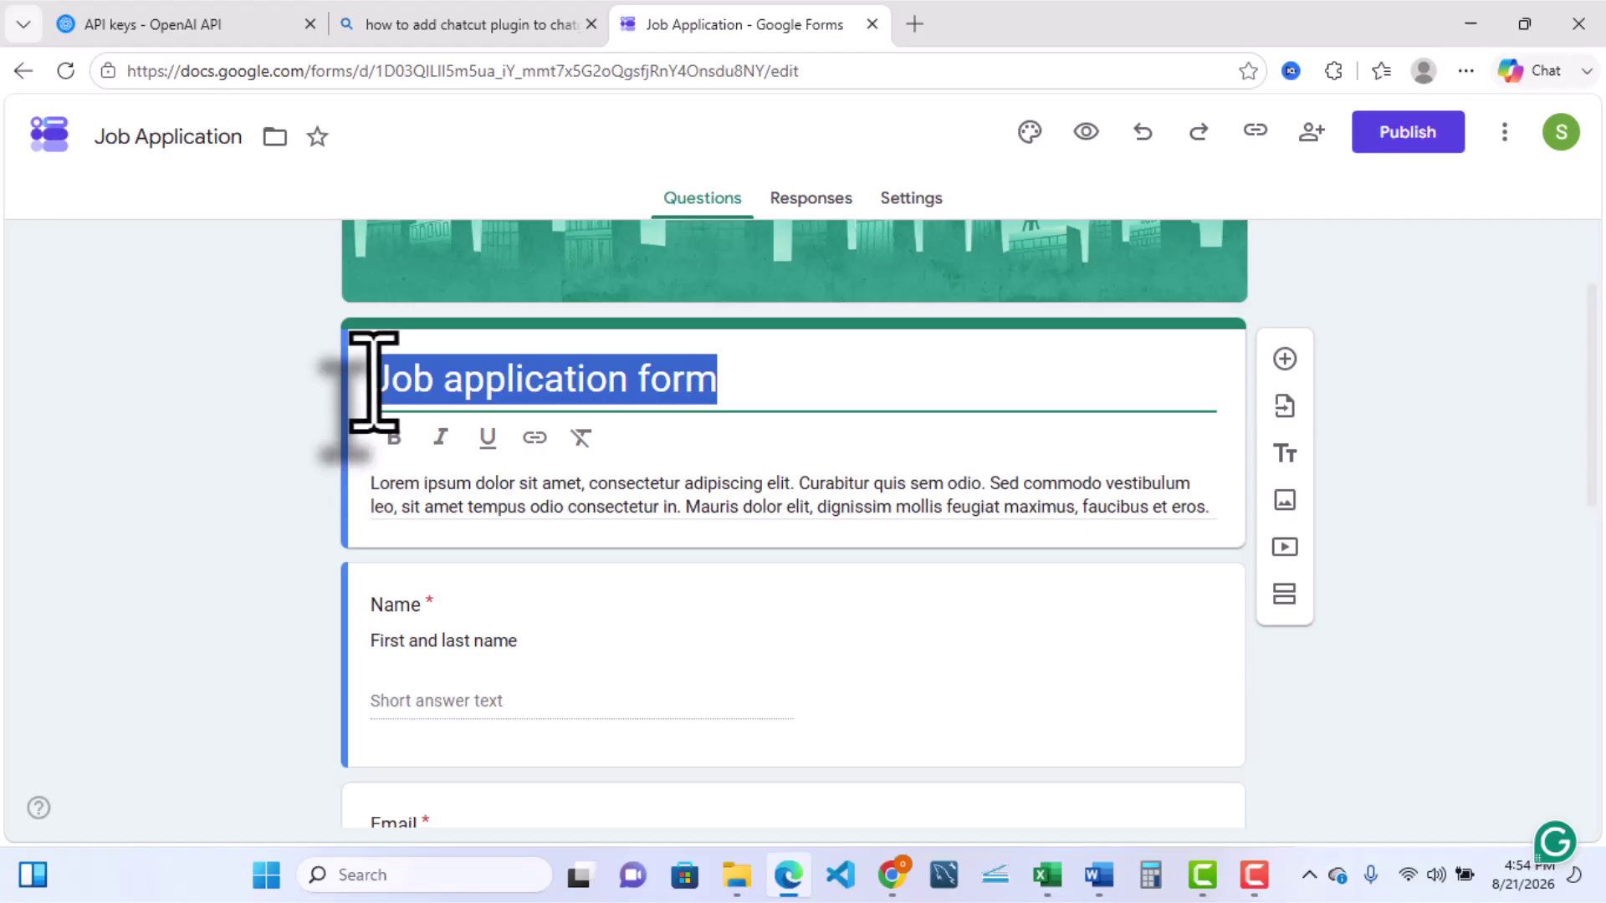
text(Creative Computer Skills)
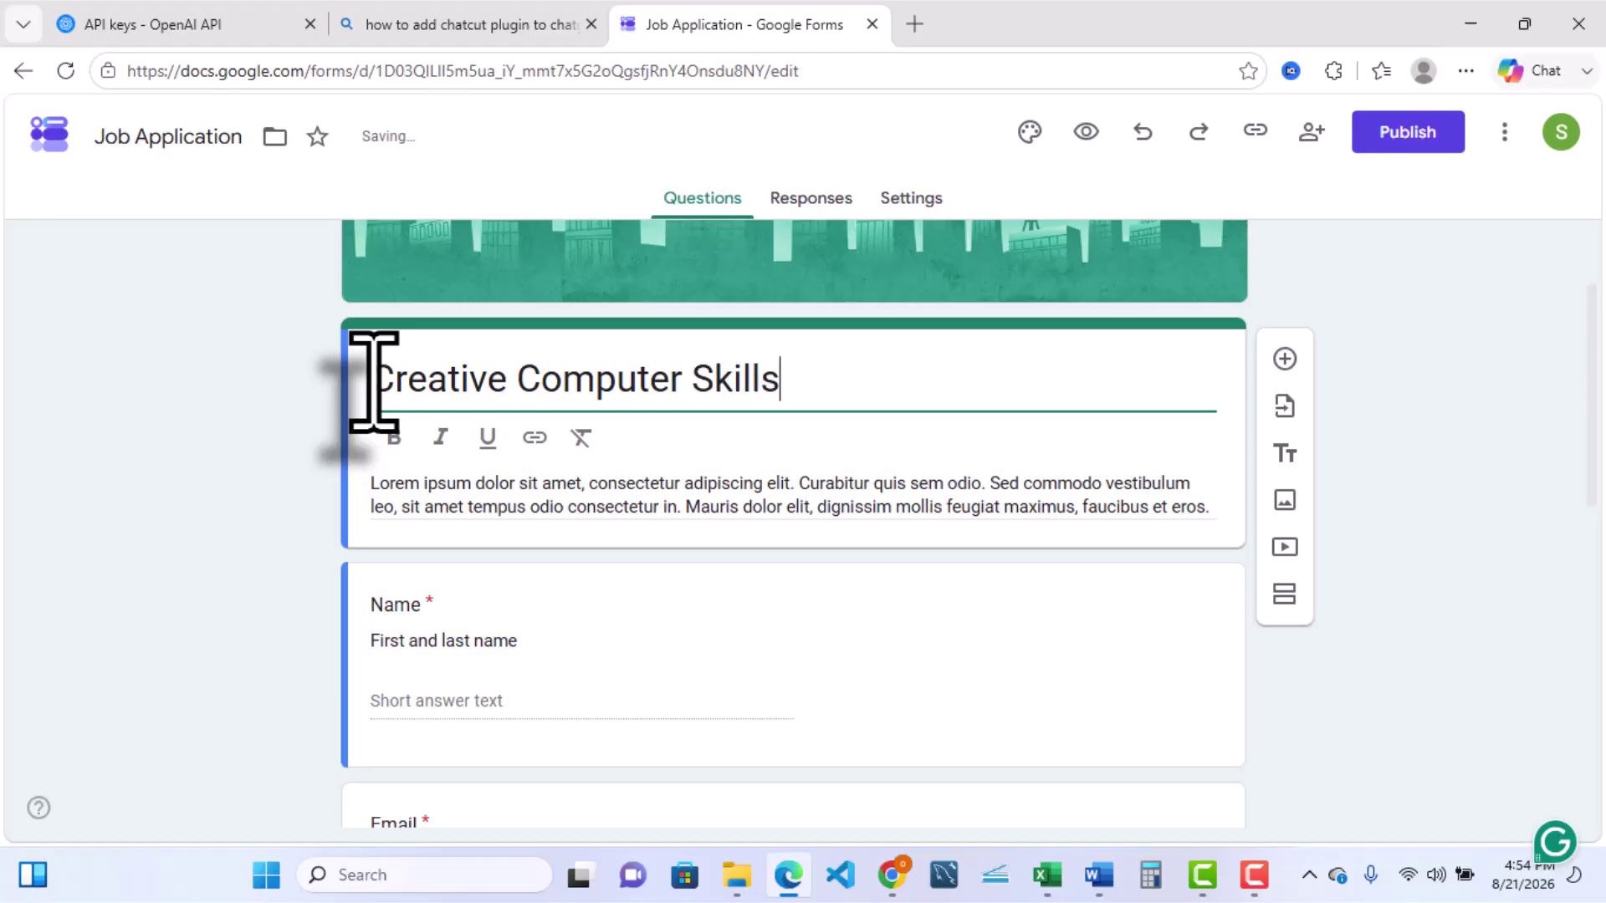
Replace the placeholder form description with "JOB APPLICATION FORM" and make it bold.
triple_click(735, 505)
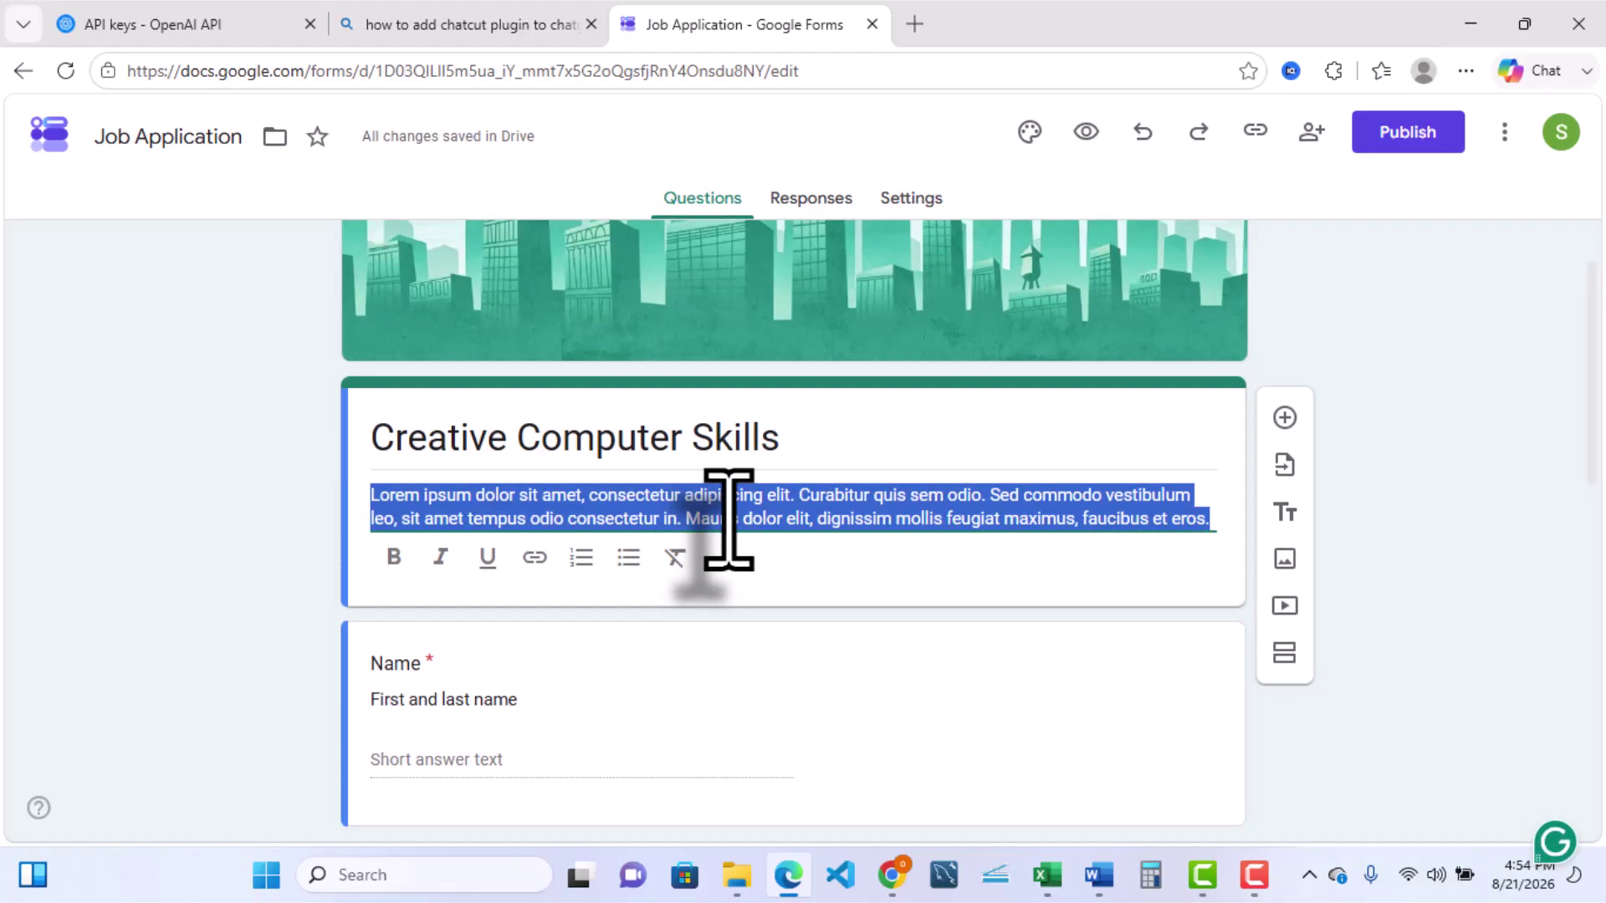
text(JOB APPLICATION FORM)
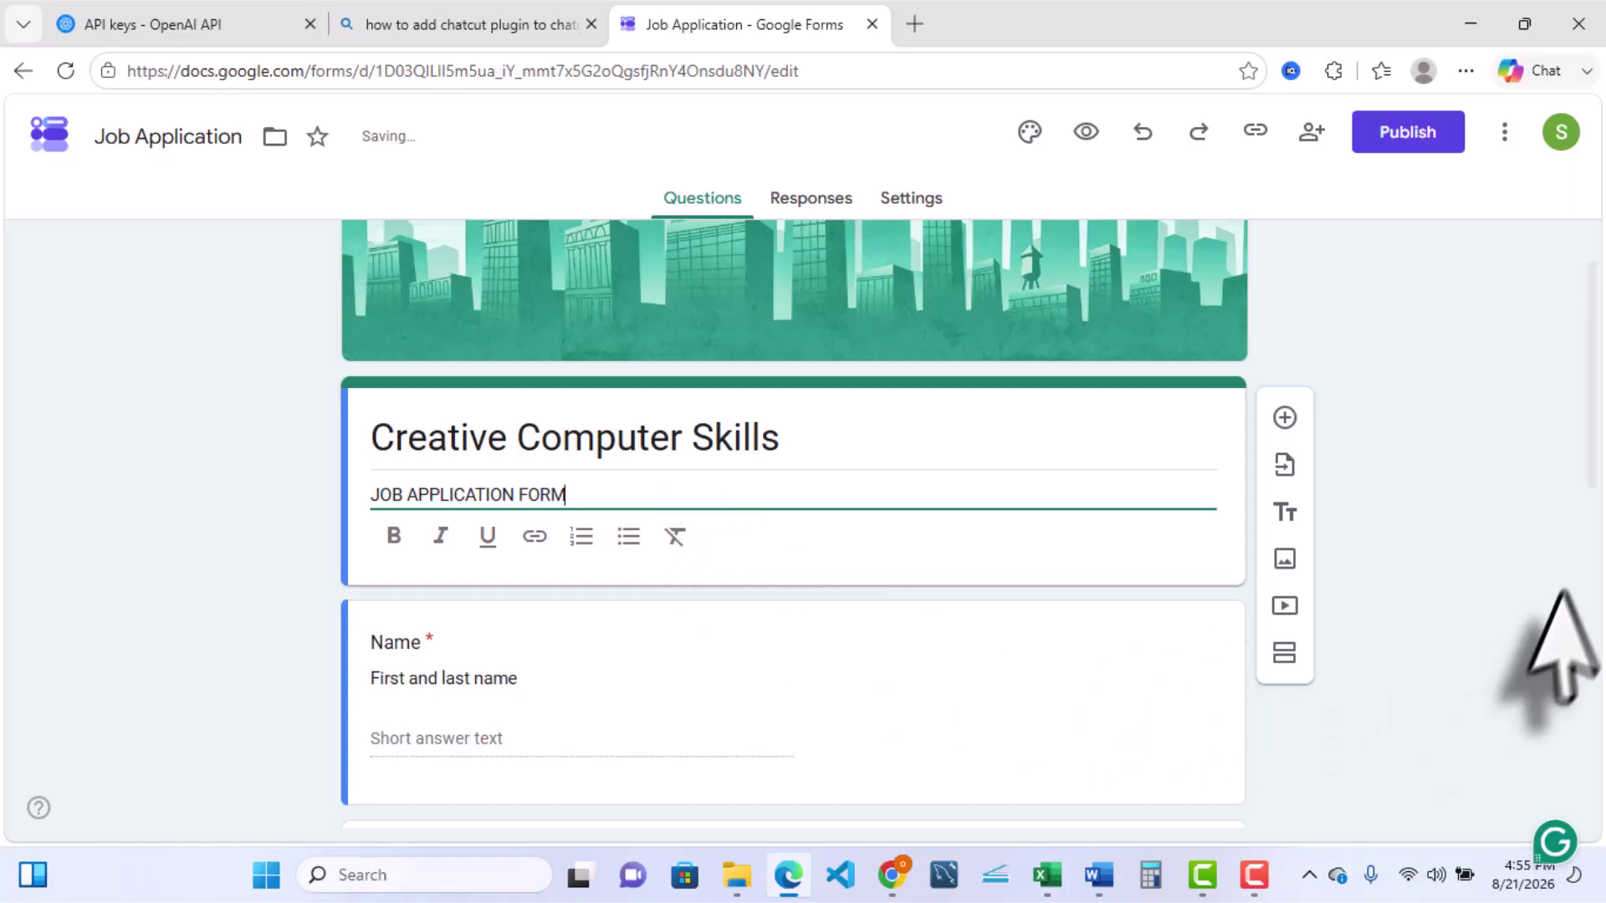
click(1523, 627)
triple_click(555, 495)
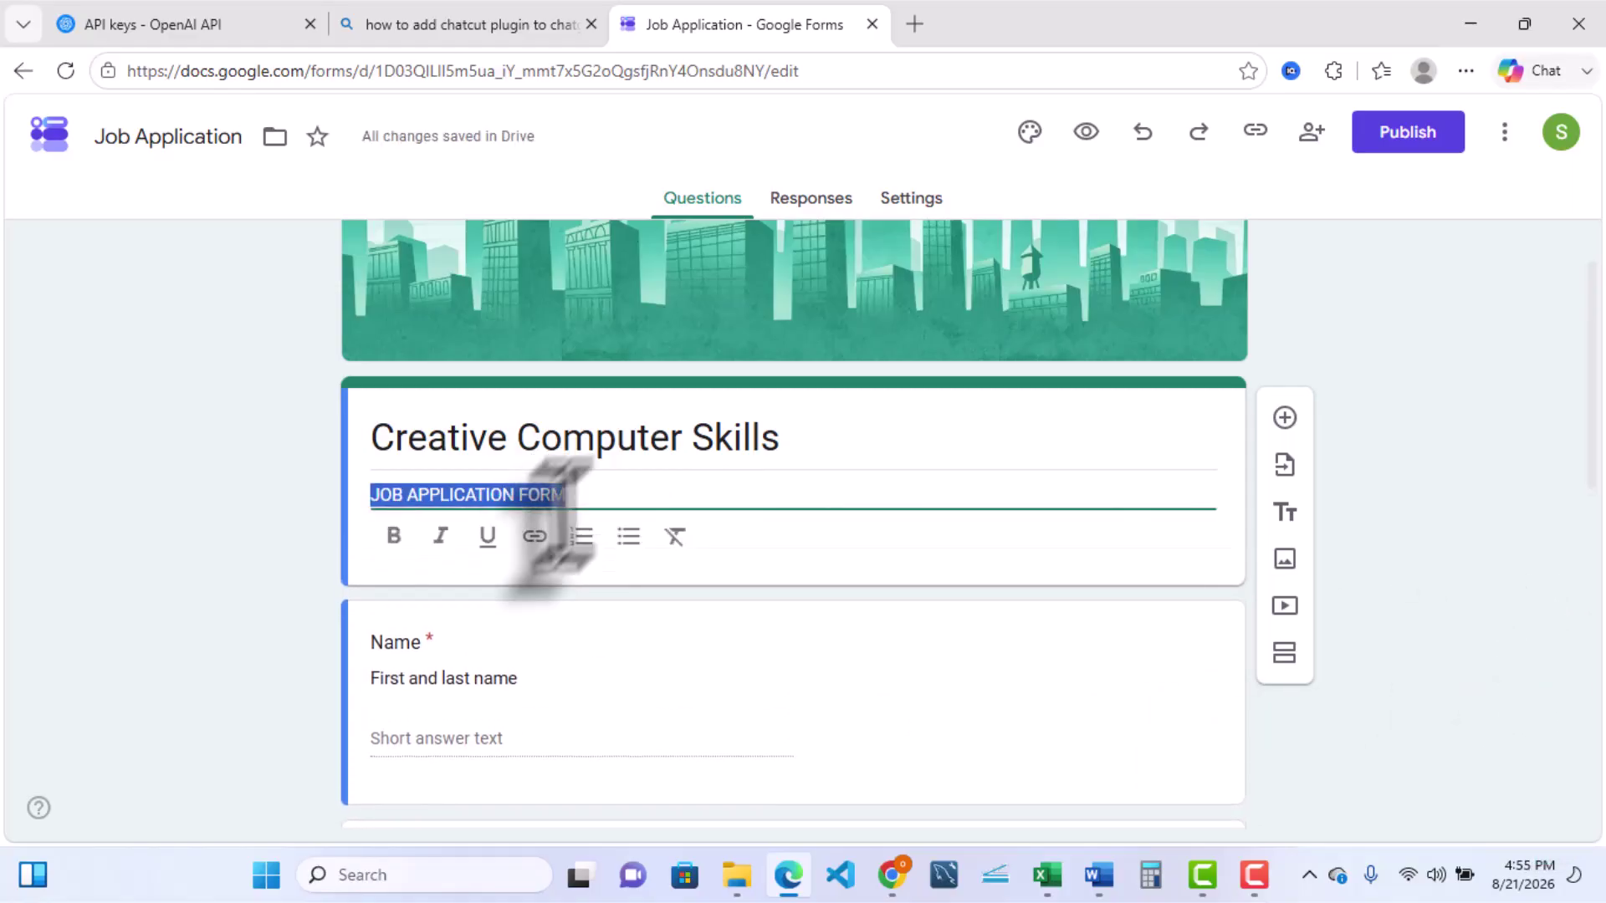
click(393, 537)
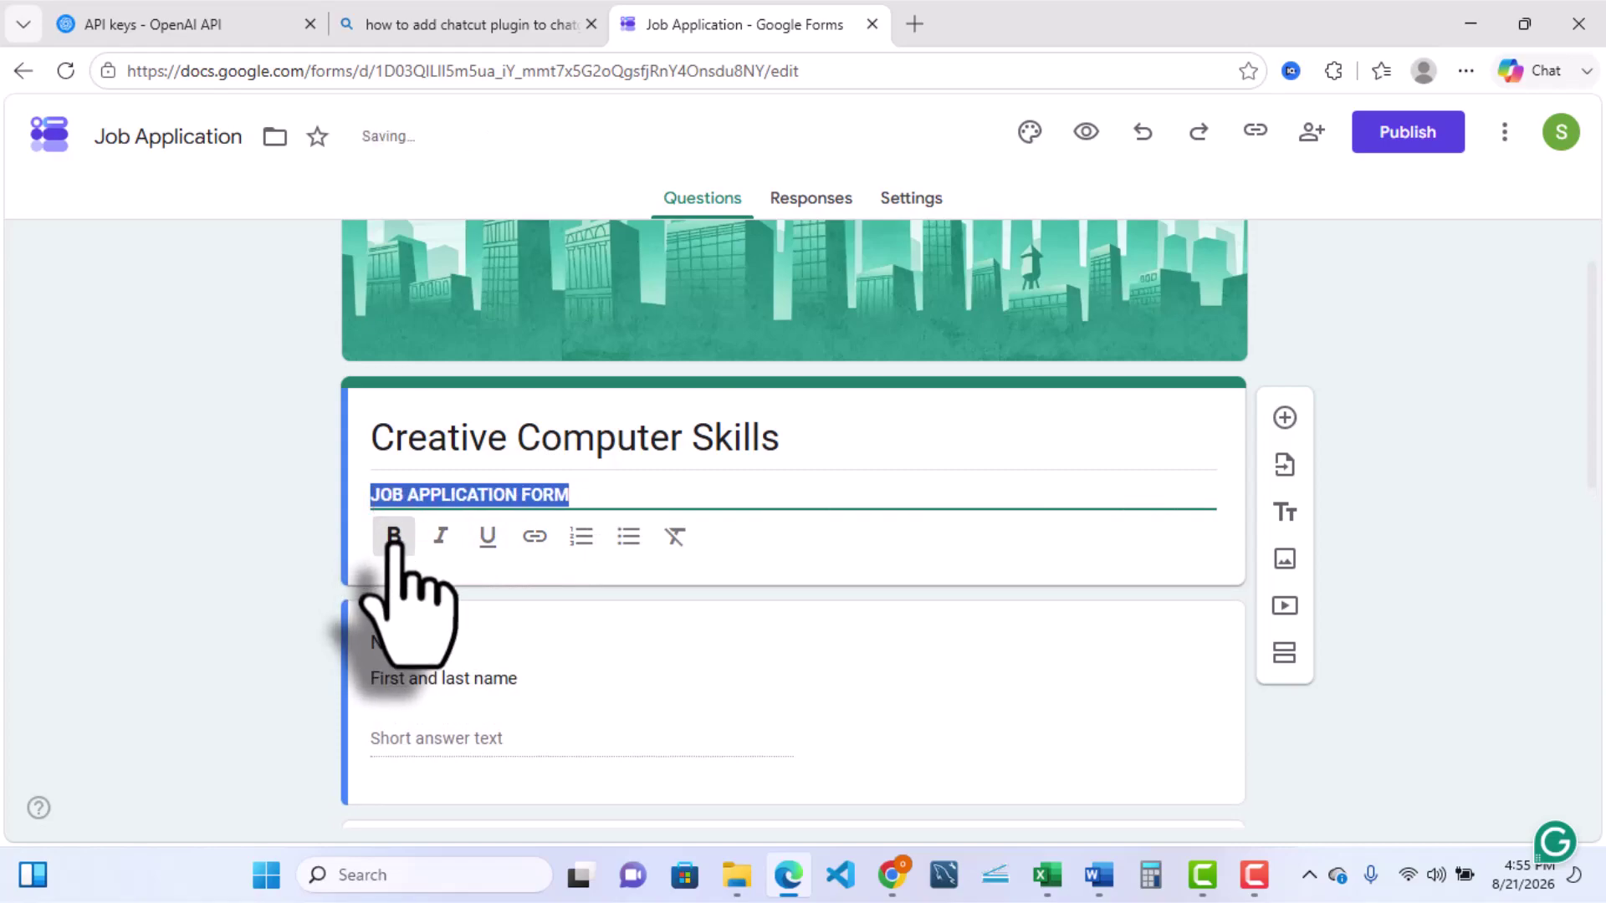
click(278, 546)
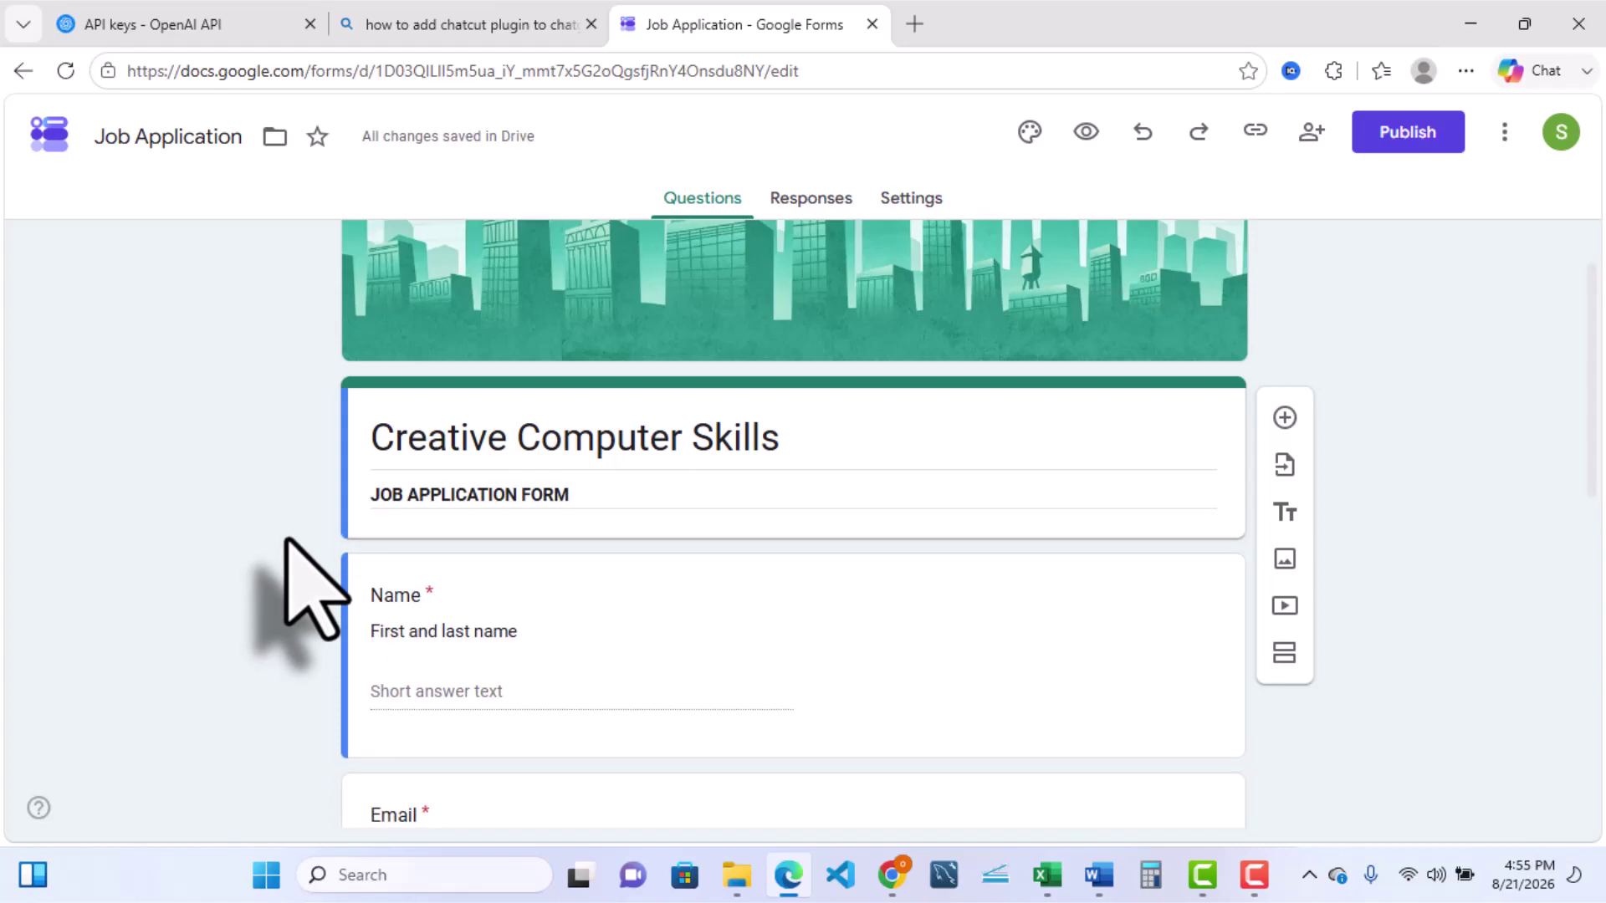
Open the Name question for editing and turn off its Required setting.
scroll(452, 544, down, 3)
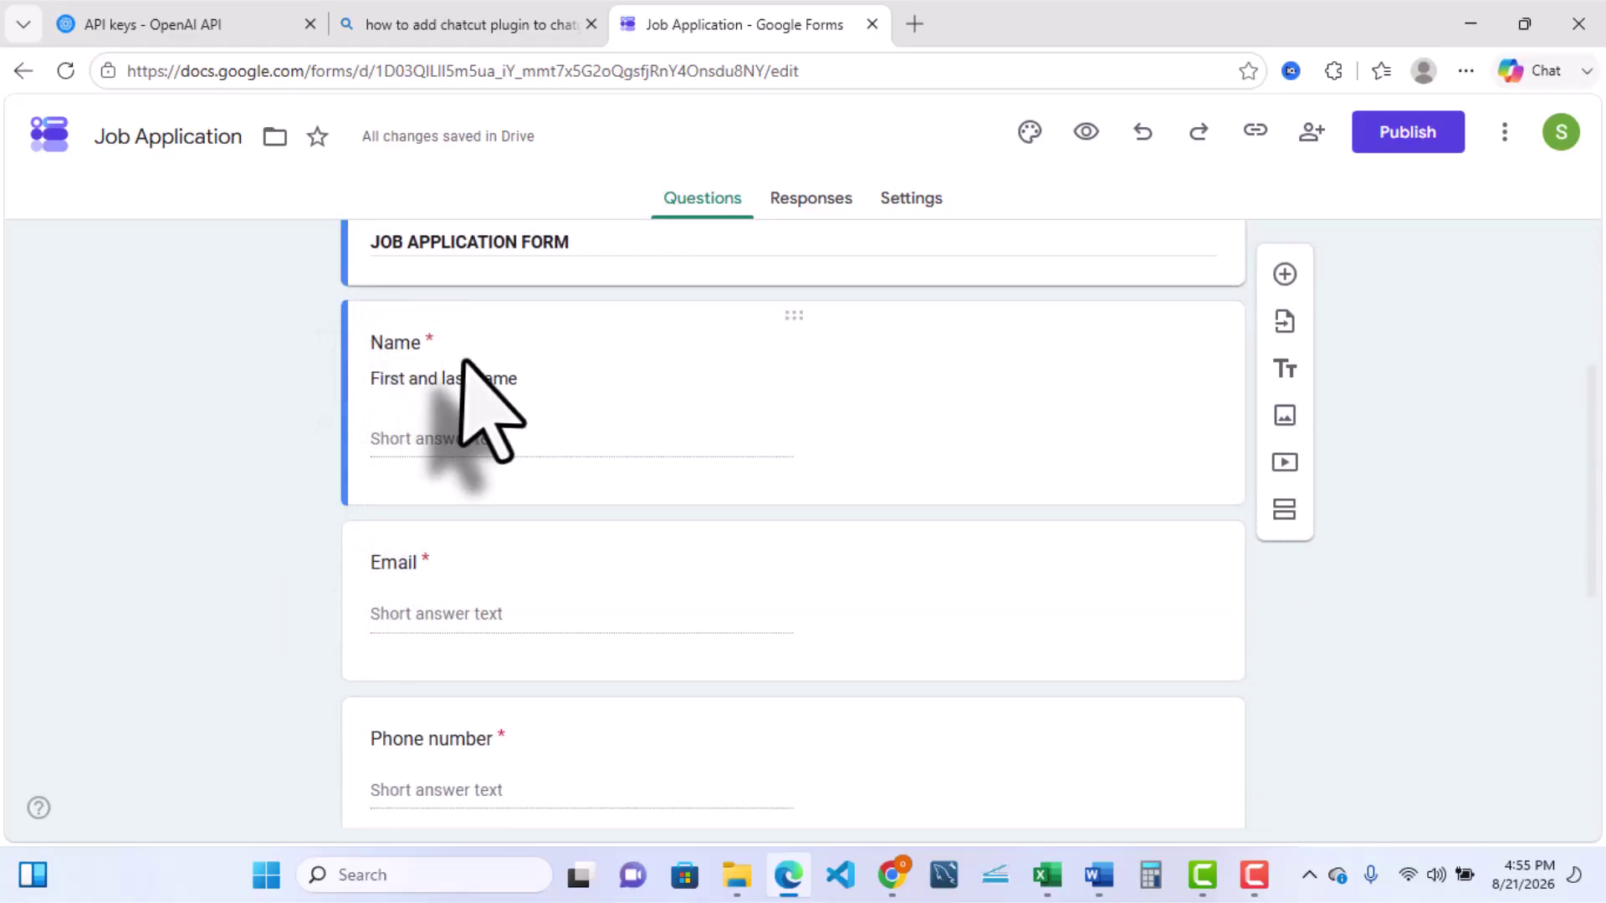
click(869, 360)
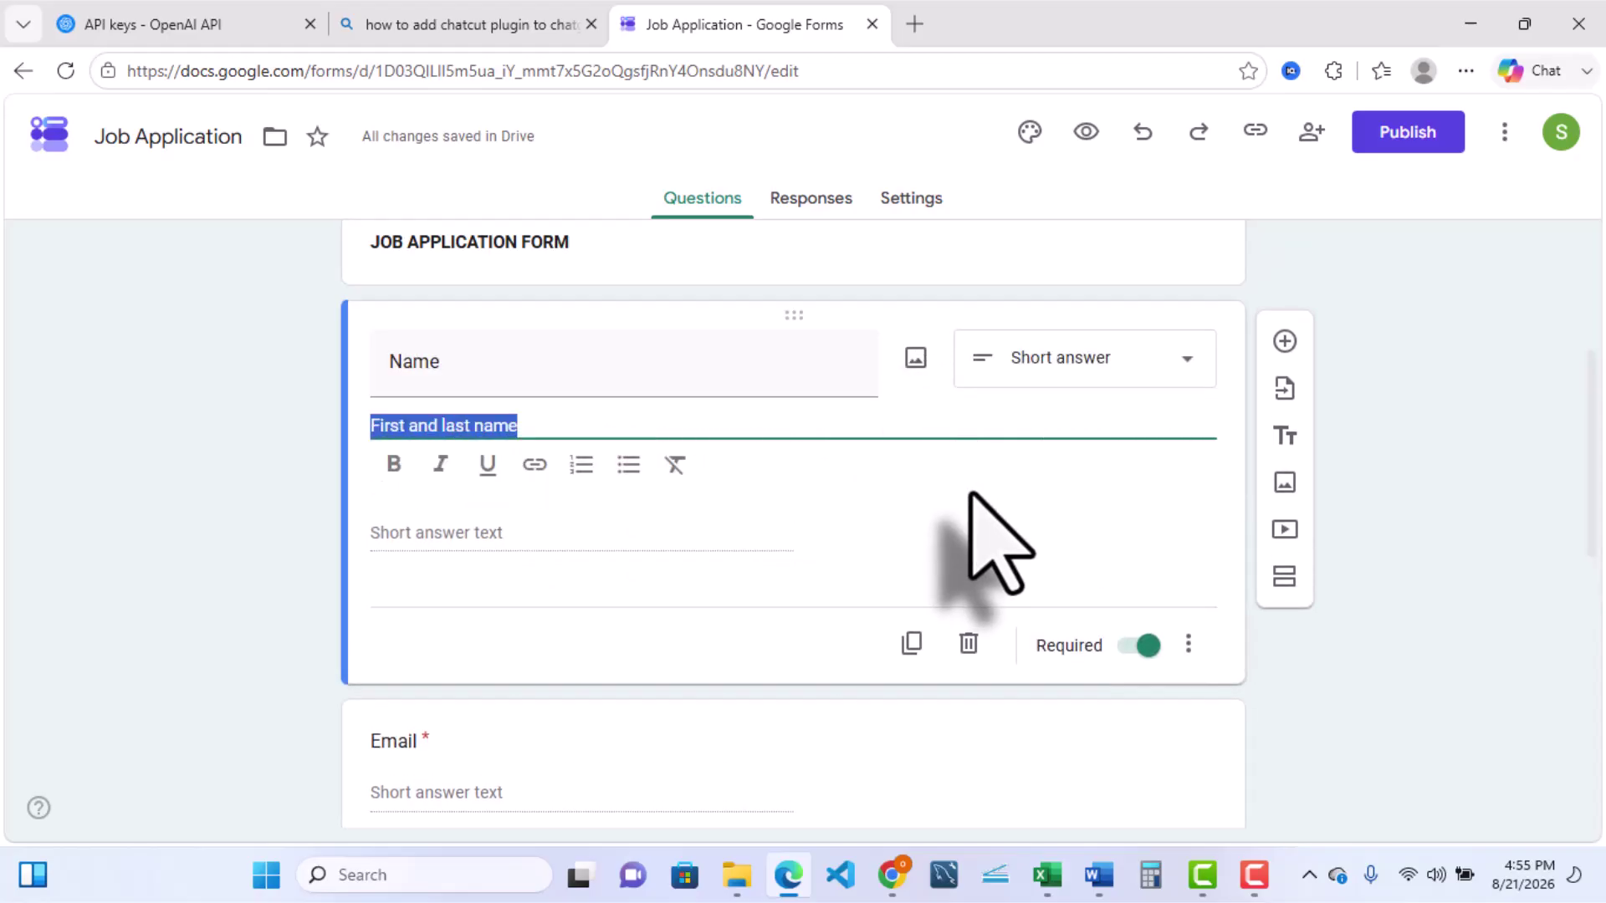
click(1138, 657)
click(1128, 604)
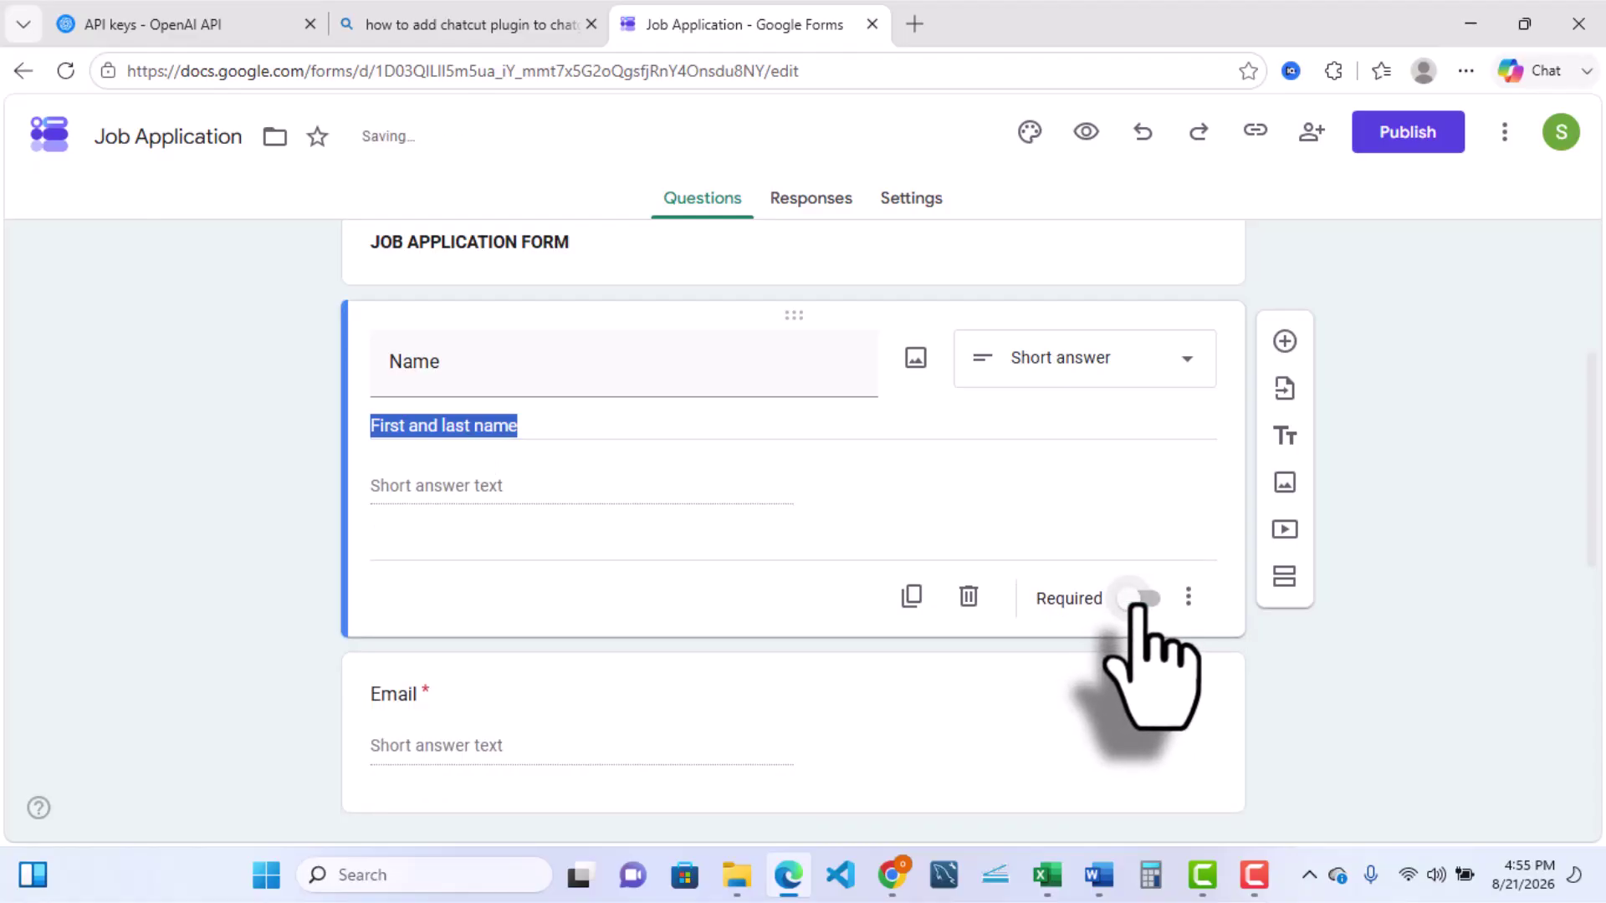
Turn the Name question's Required setting on and leave the question to view it in the form.
click(1144, 600)
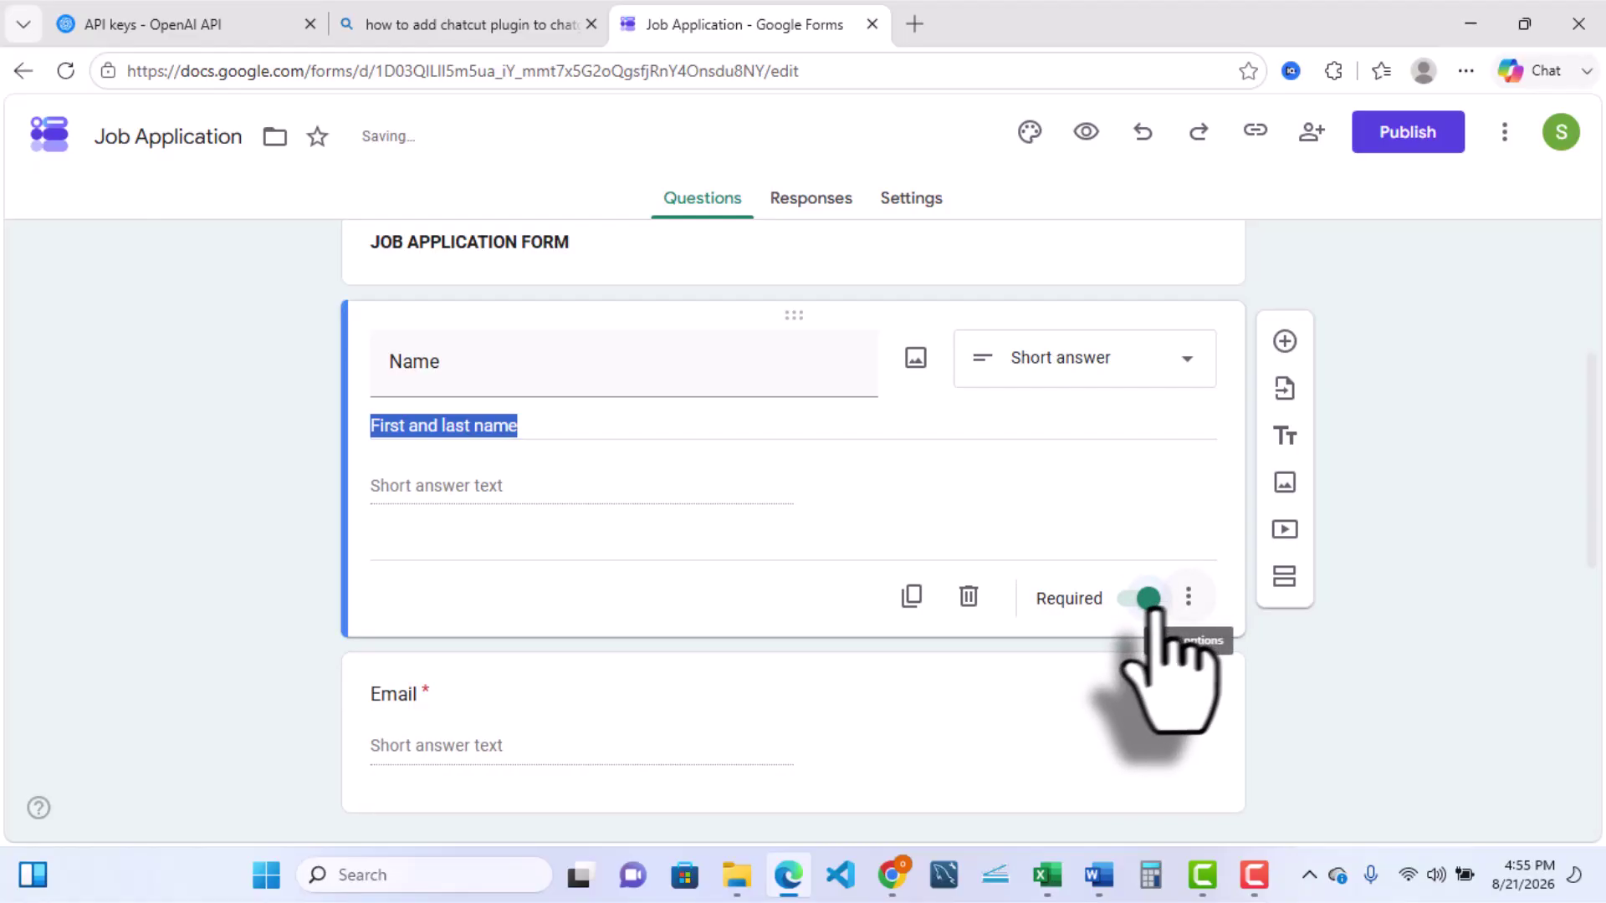
click(286, 493)
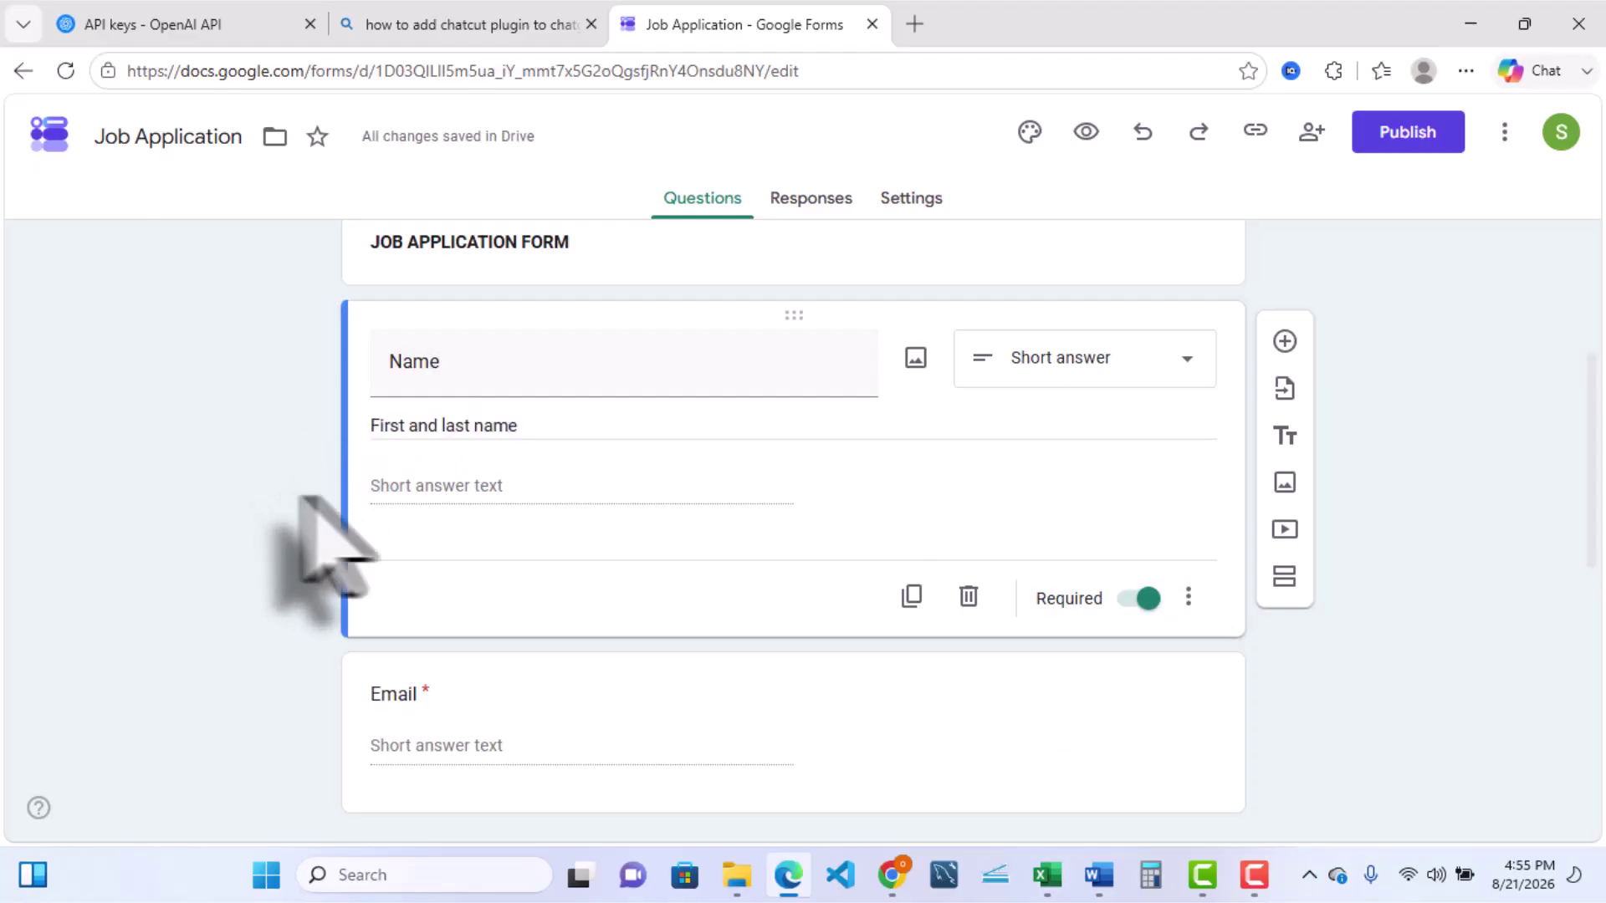
click(1096, 721)
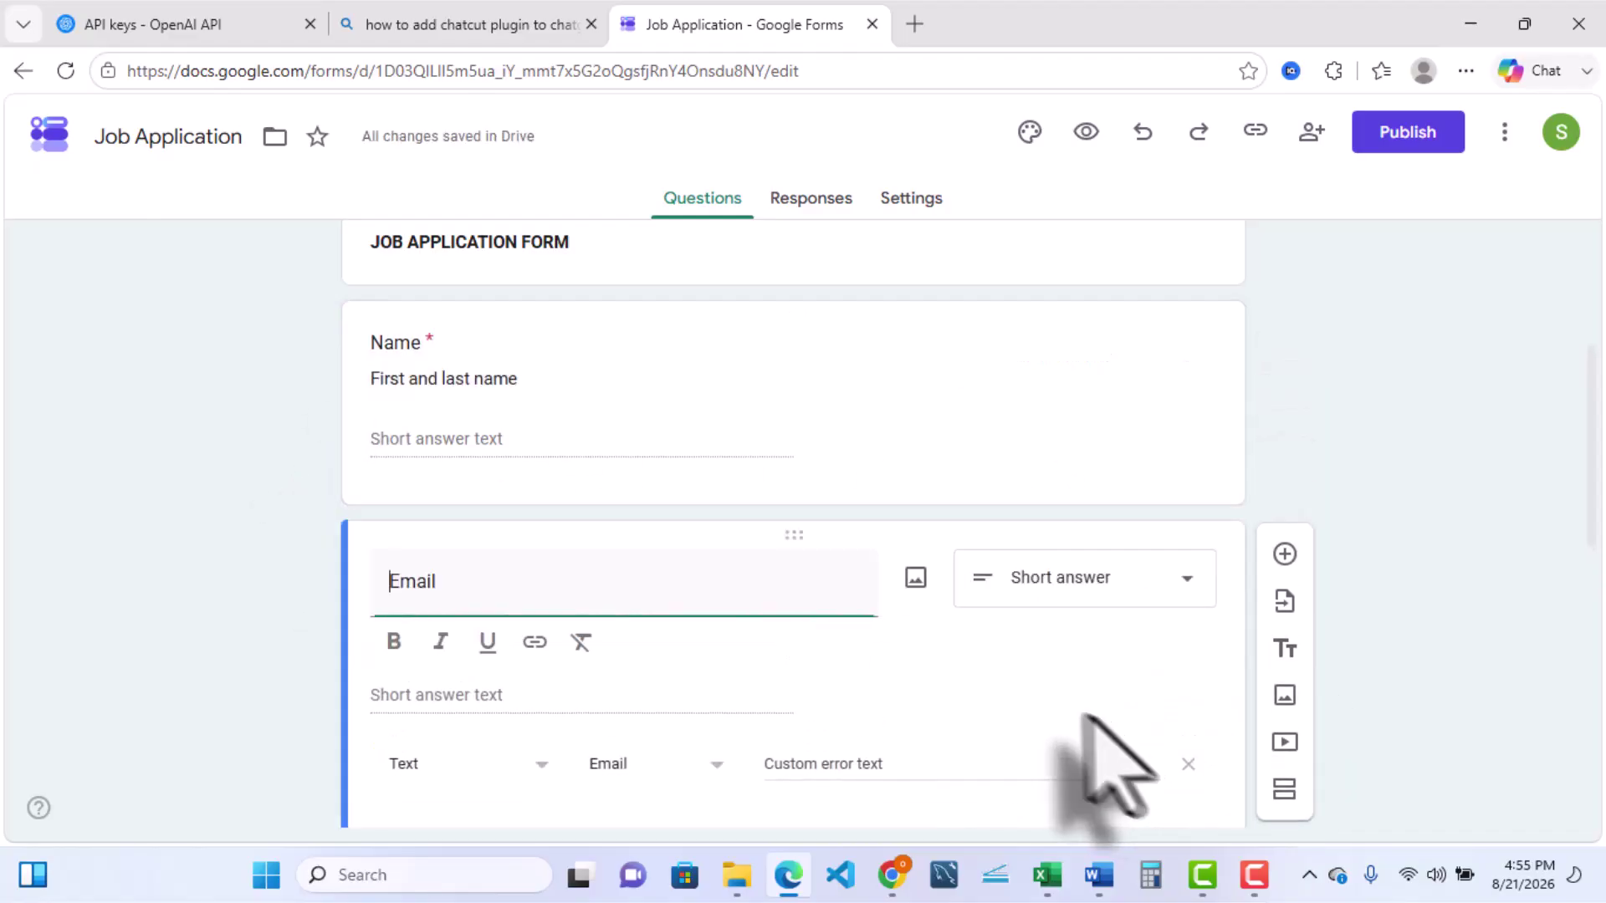
Toggle the Name question's Required setting off and back on, checking how the question appears in the form.
click(861, 402)
click(1144, 645)
click(1054, 729)
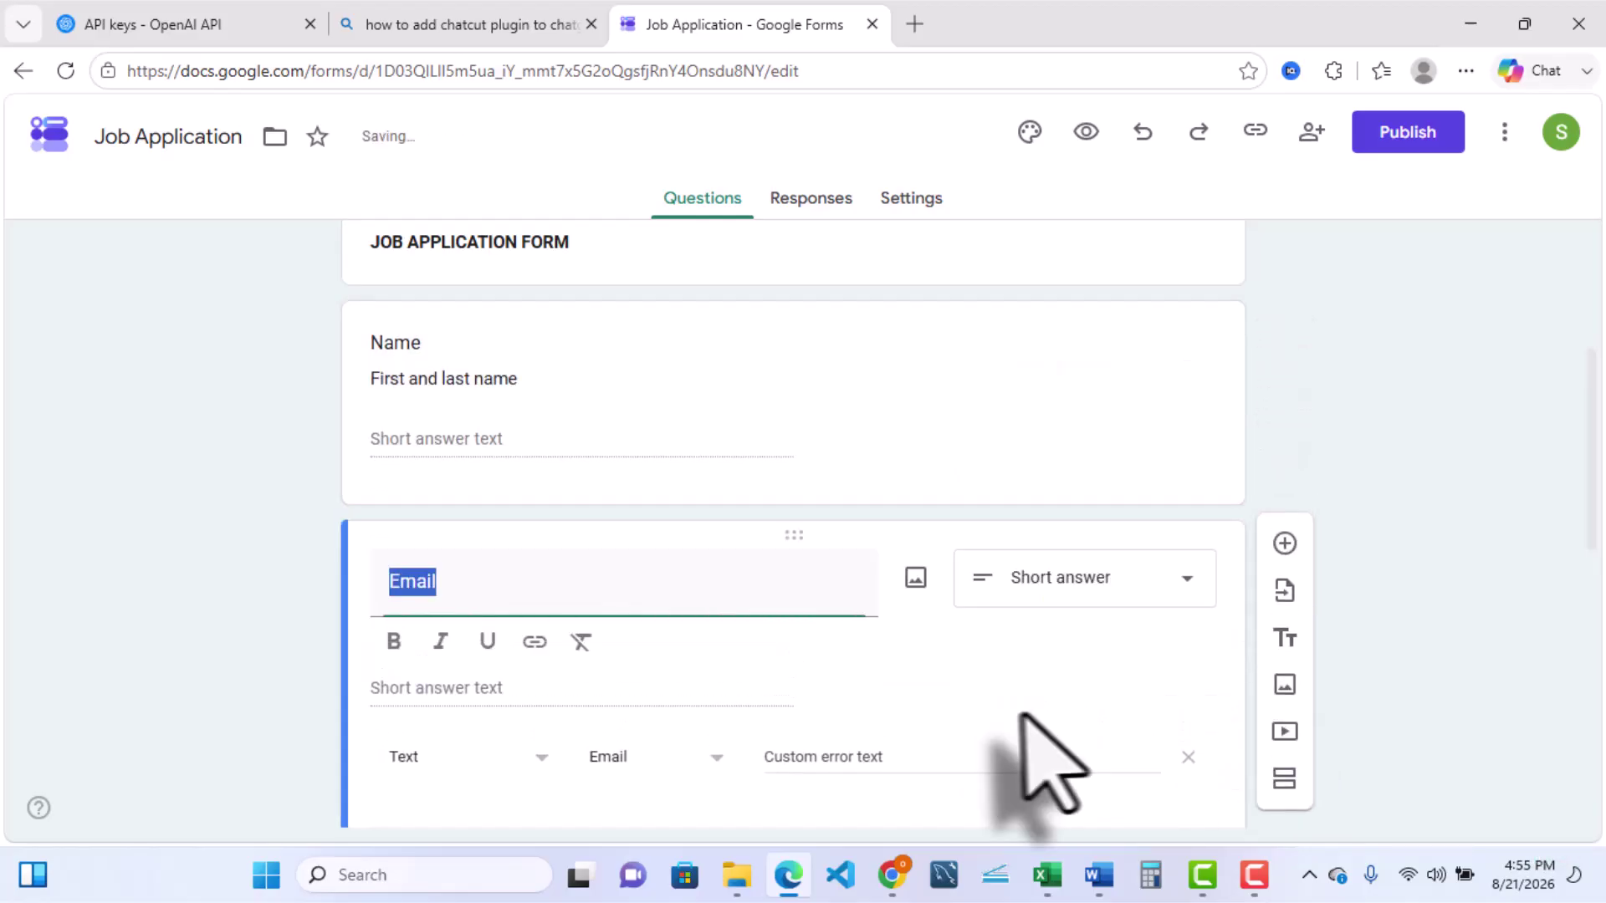
click(154, 473)
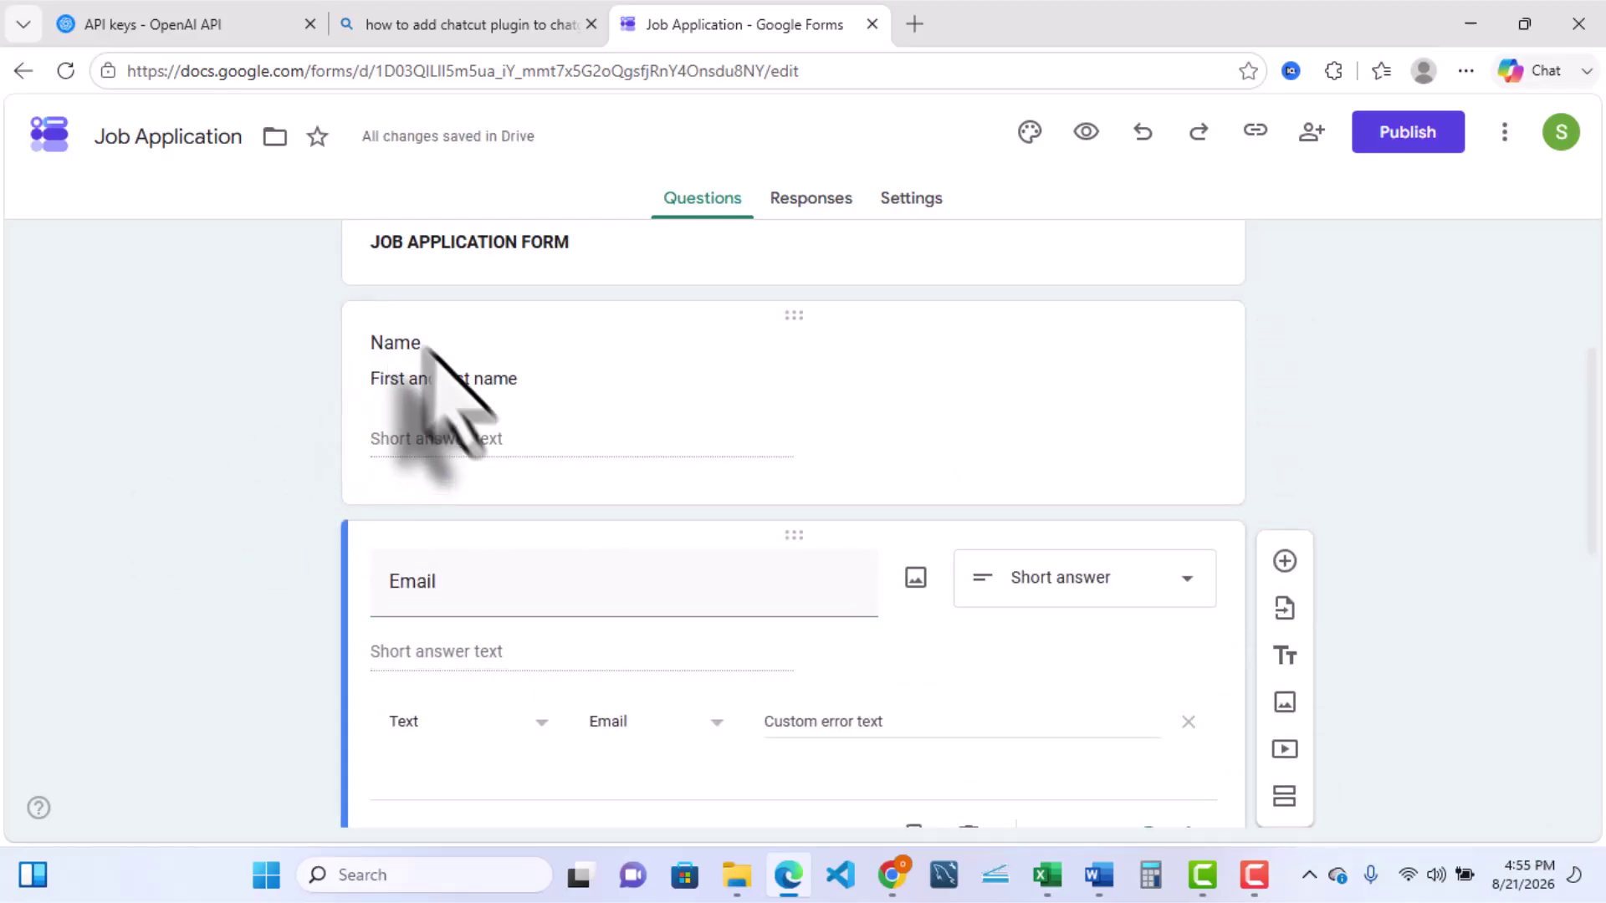
click(717, 409)
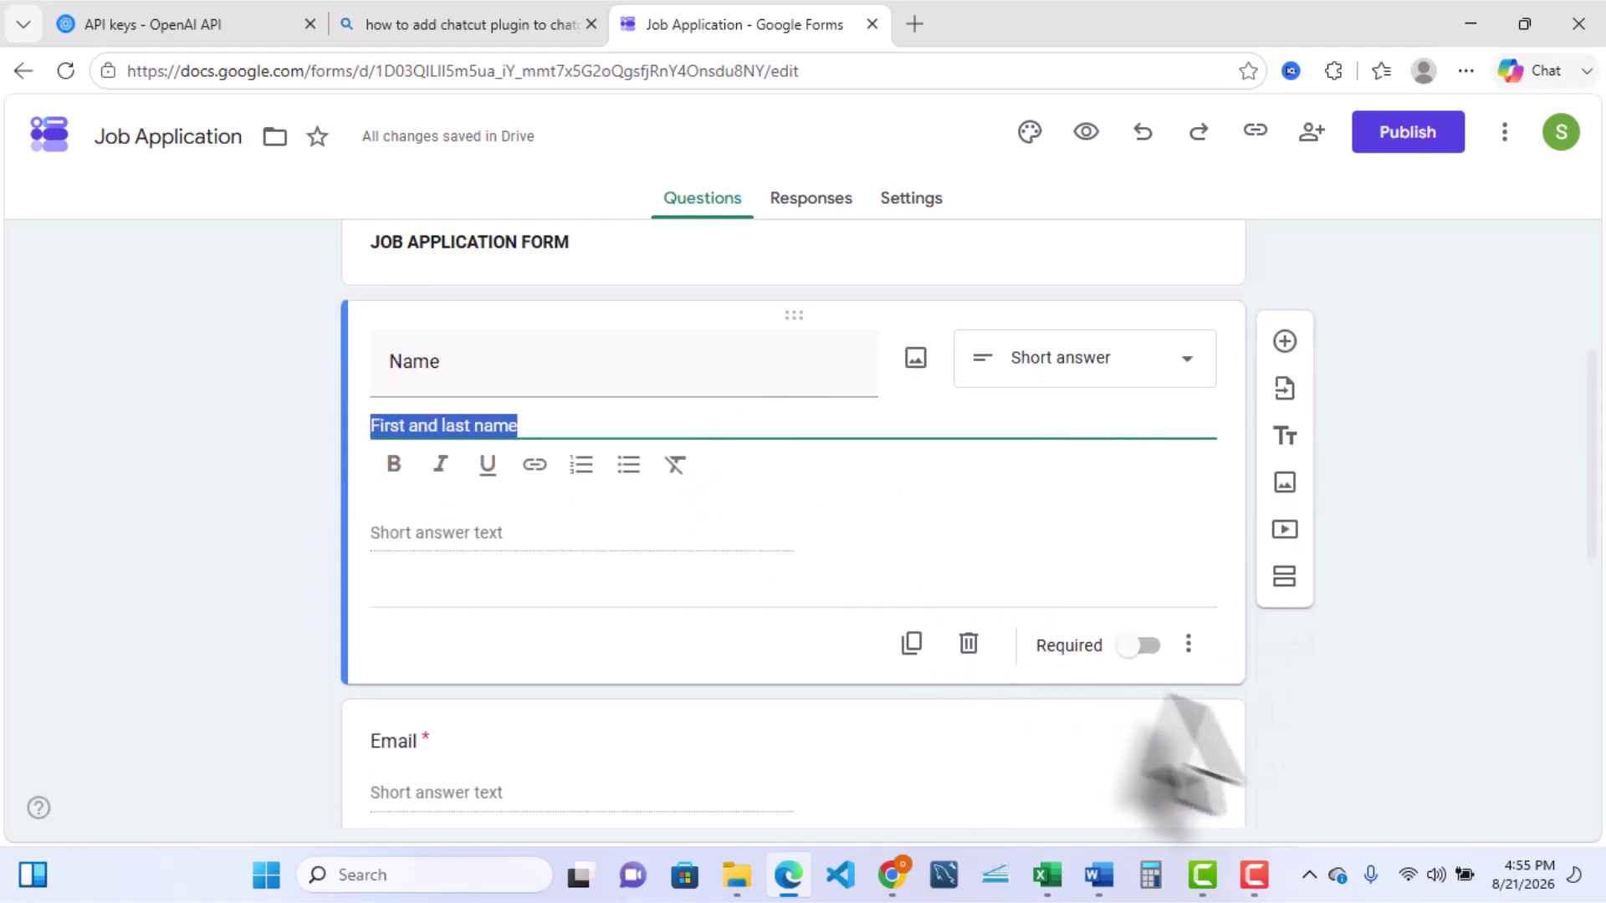
click(1145, 646)
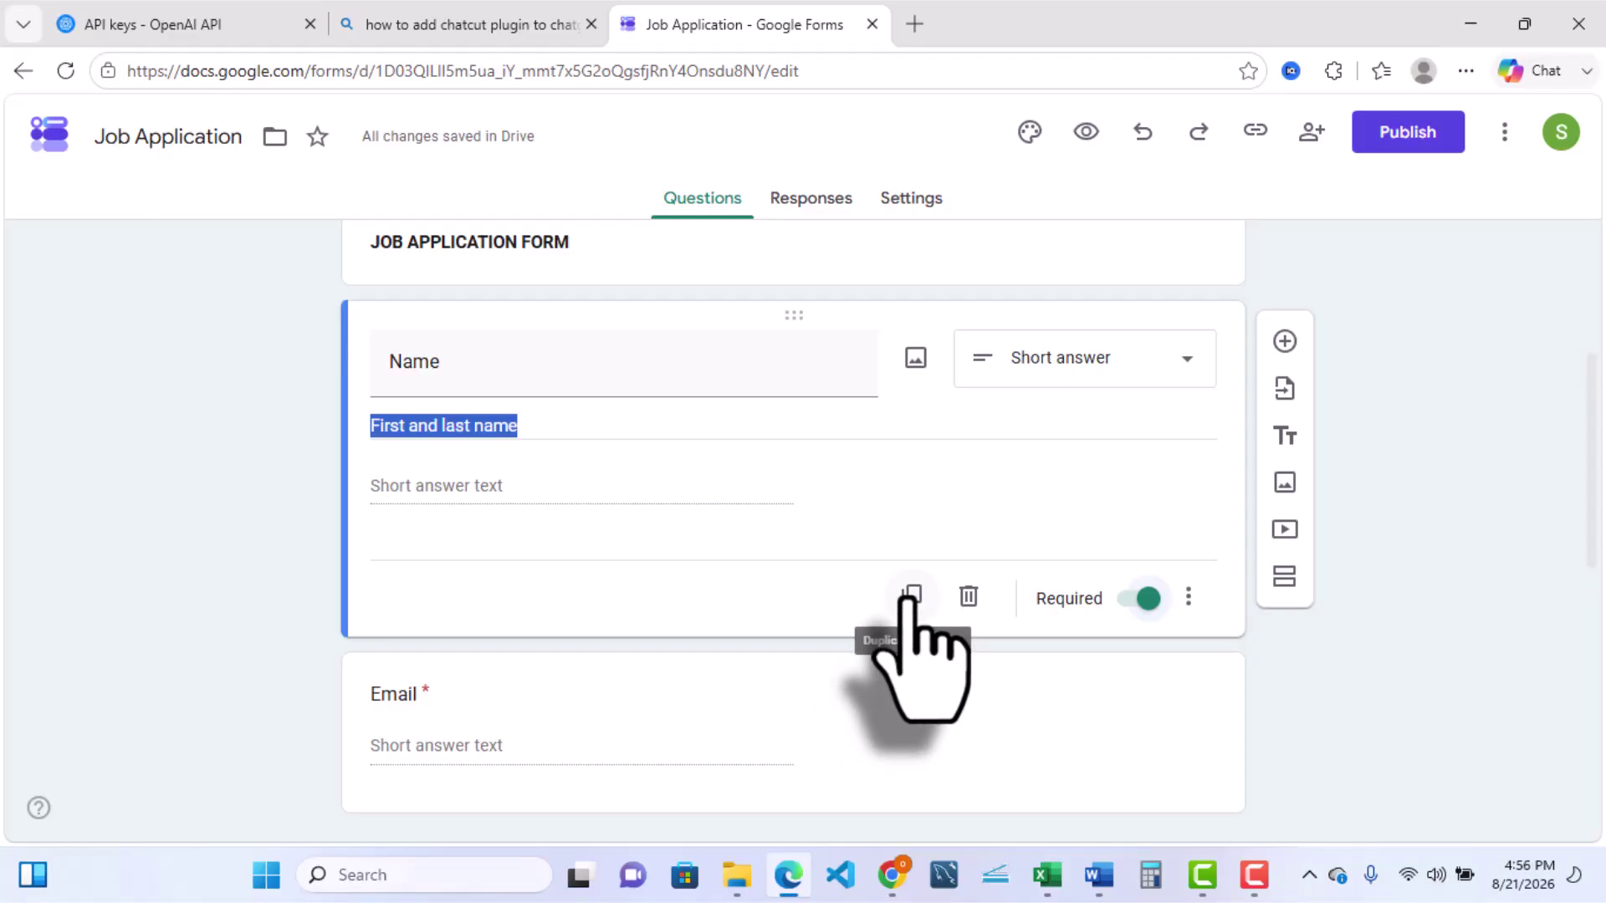
Review the answer types available for the Name question, from Short answer down to Date, without changing the type.
scroll(858, 728, down, 1)
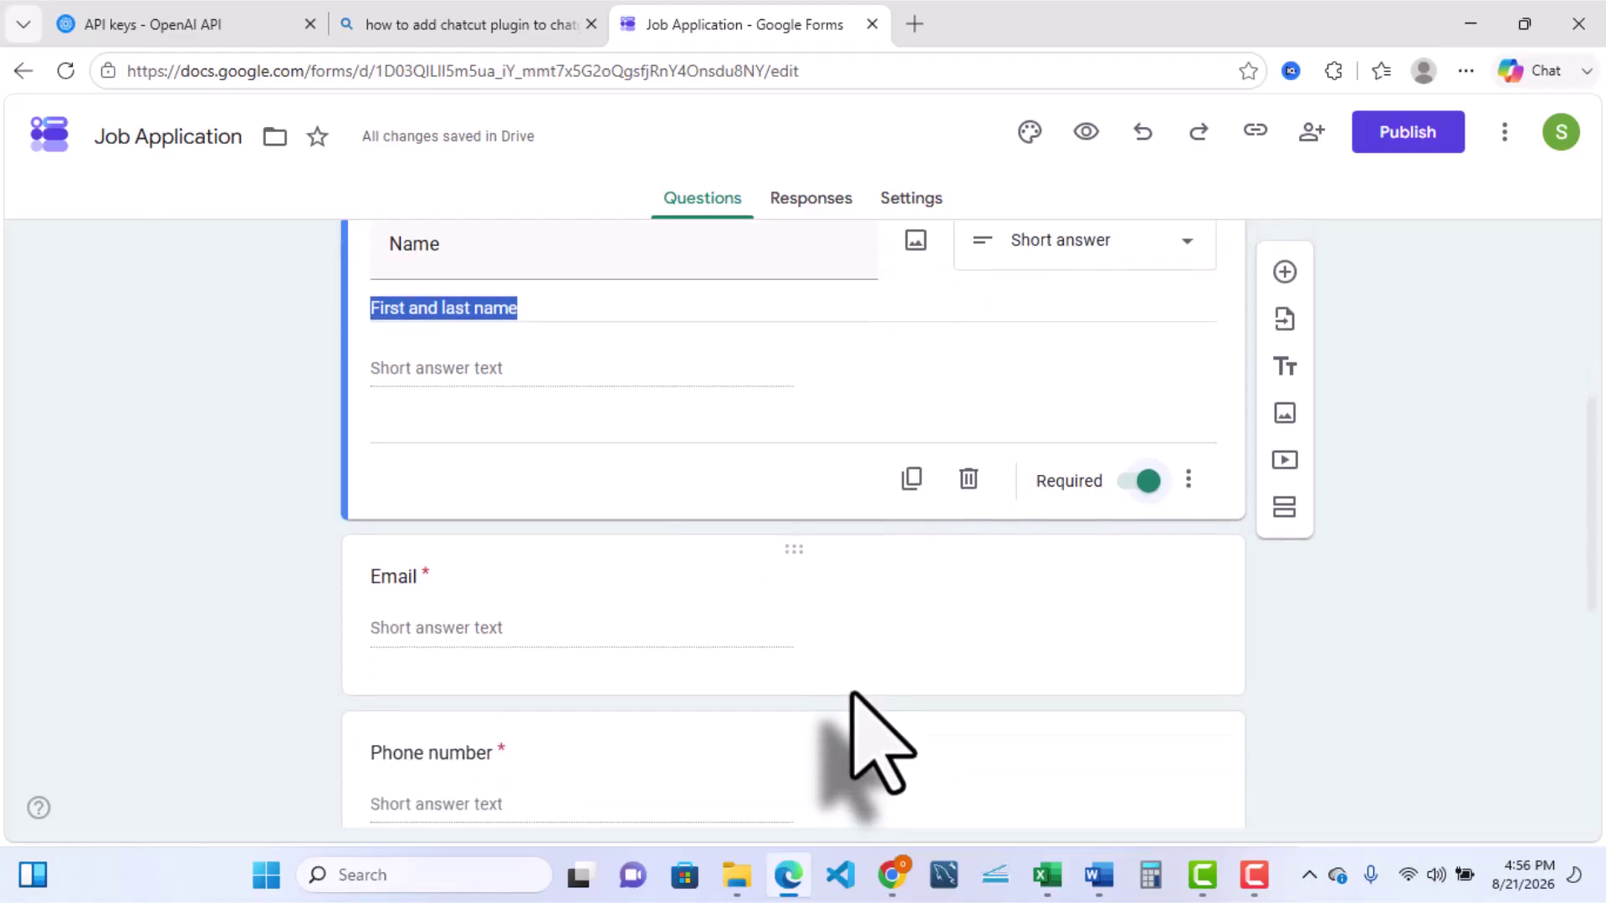
scroll(1068, 323, up, 1)
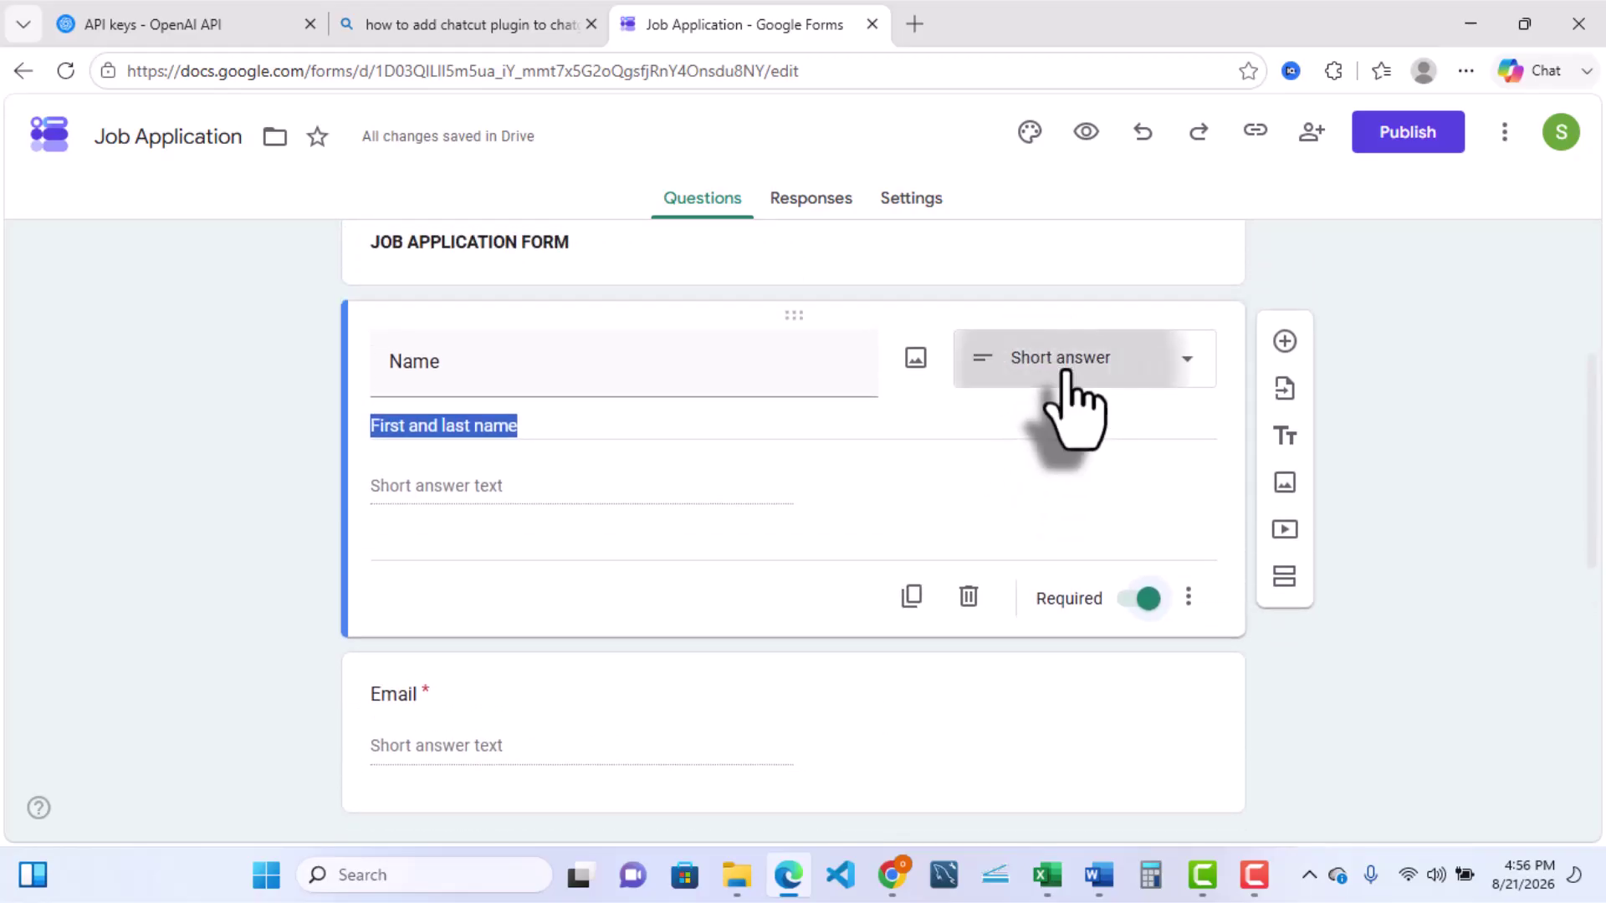
click(1068, 371)
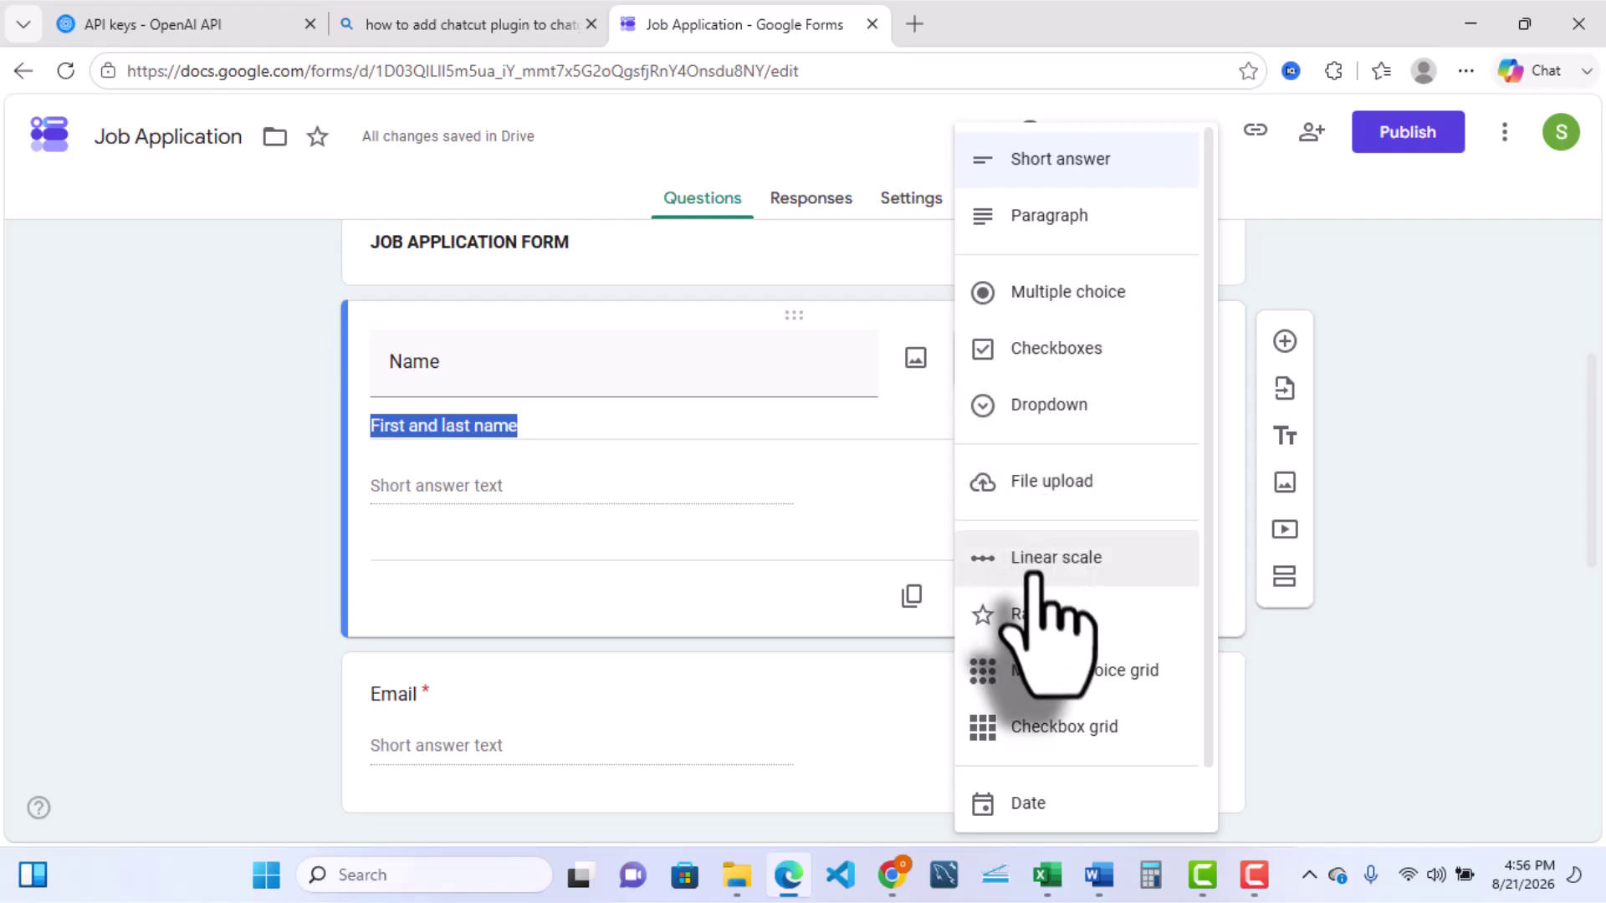
scroll(1054, 736, down, 1)
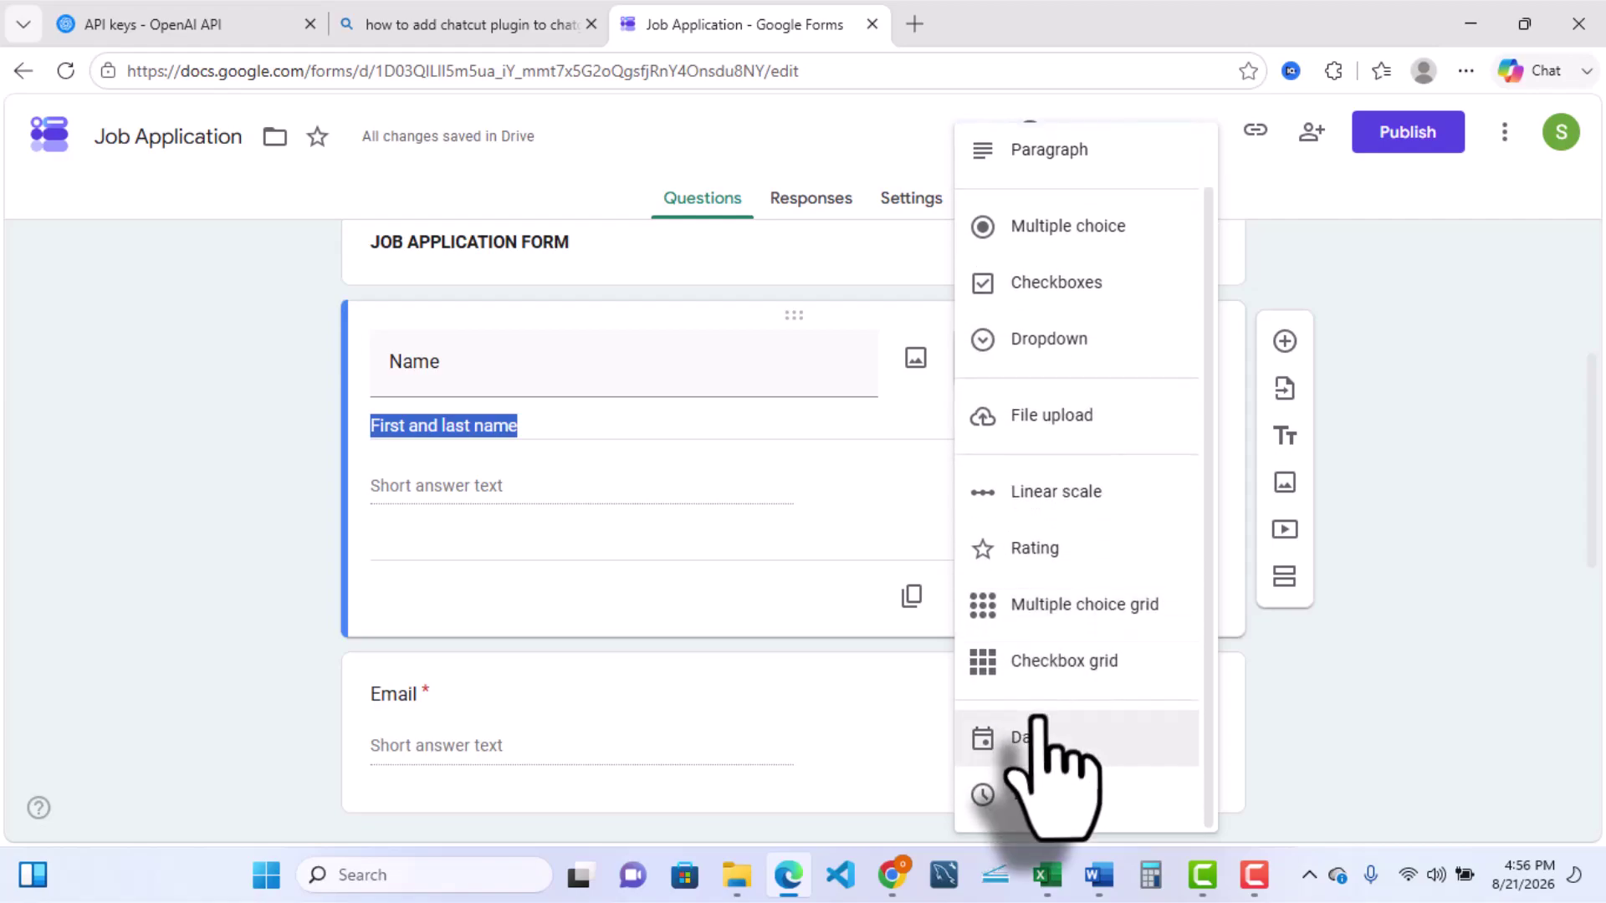
click(1338, 669)
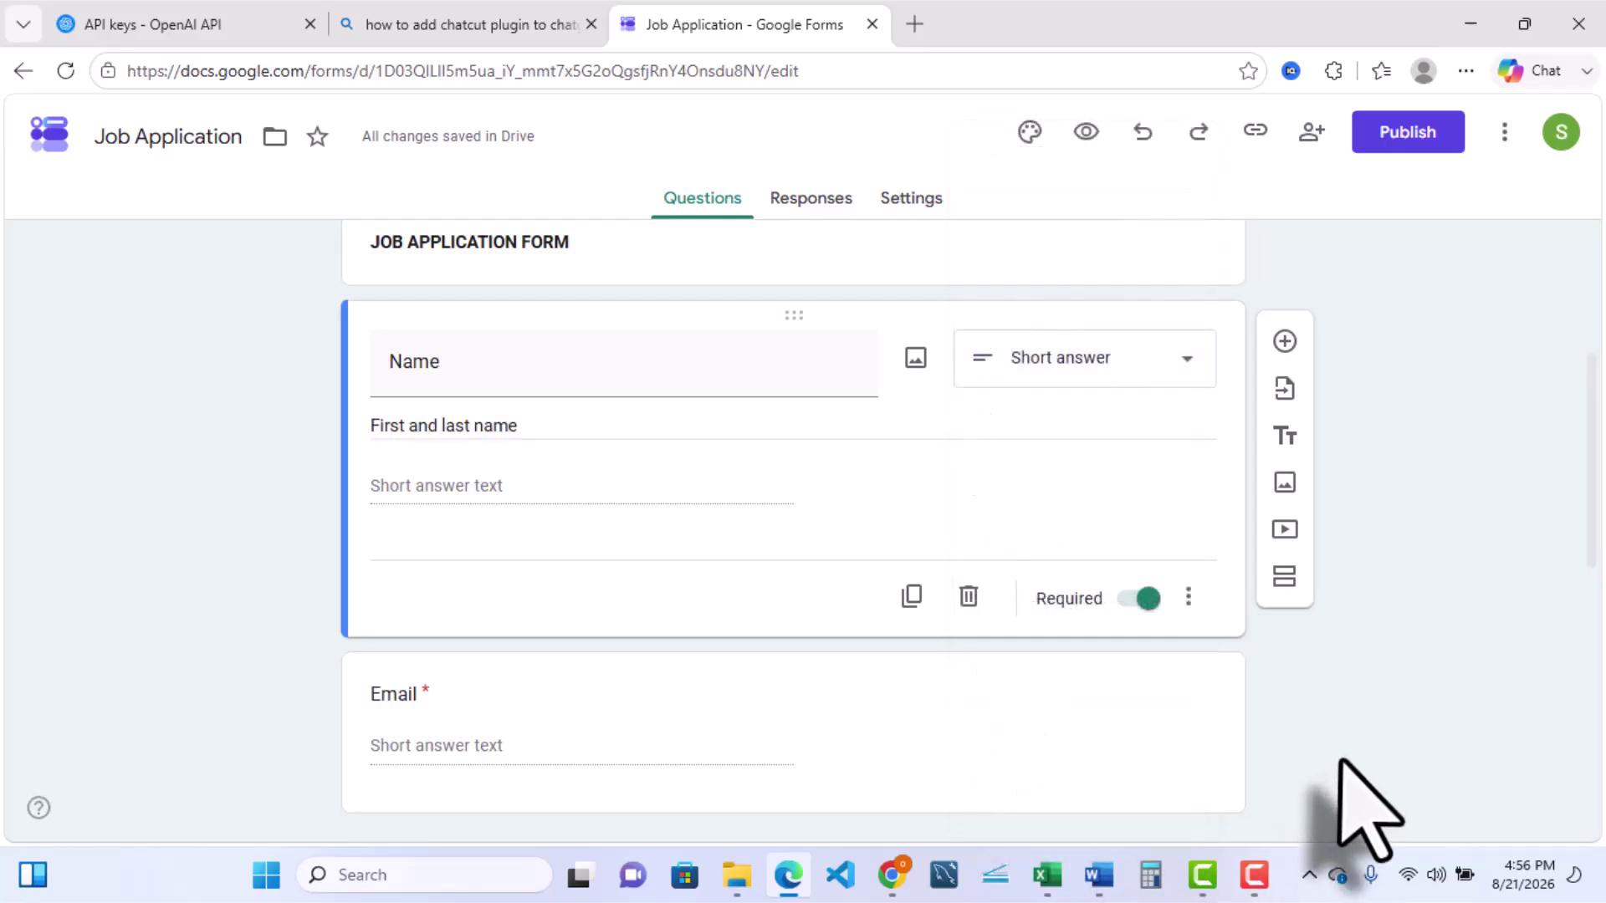
Change the answer type of the "Which position(s) are you interested in?" question to Multiple choice.
scroll(1237, 710, down, 4)
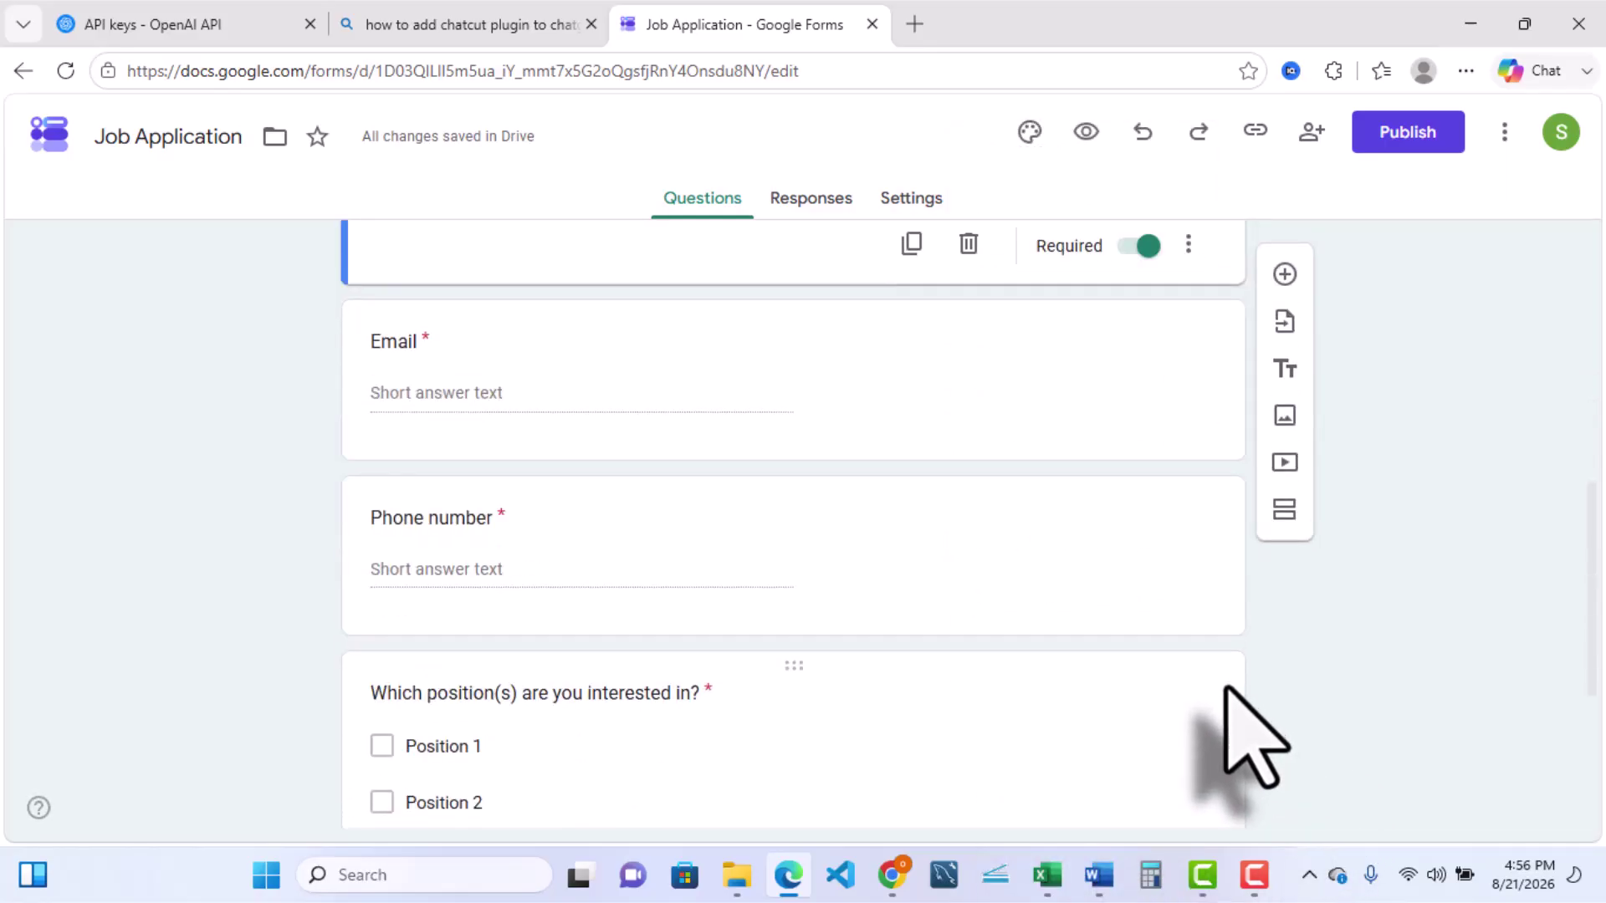
scroll(1247, 736, down, 1)
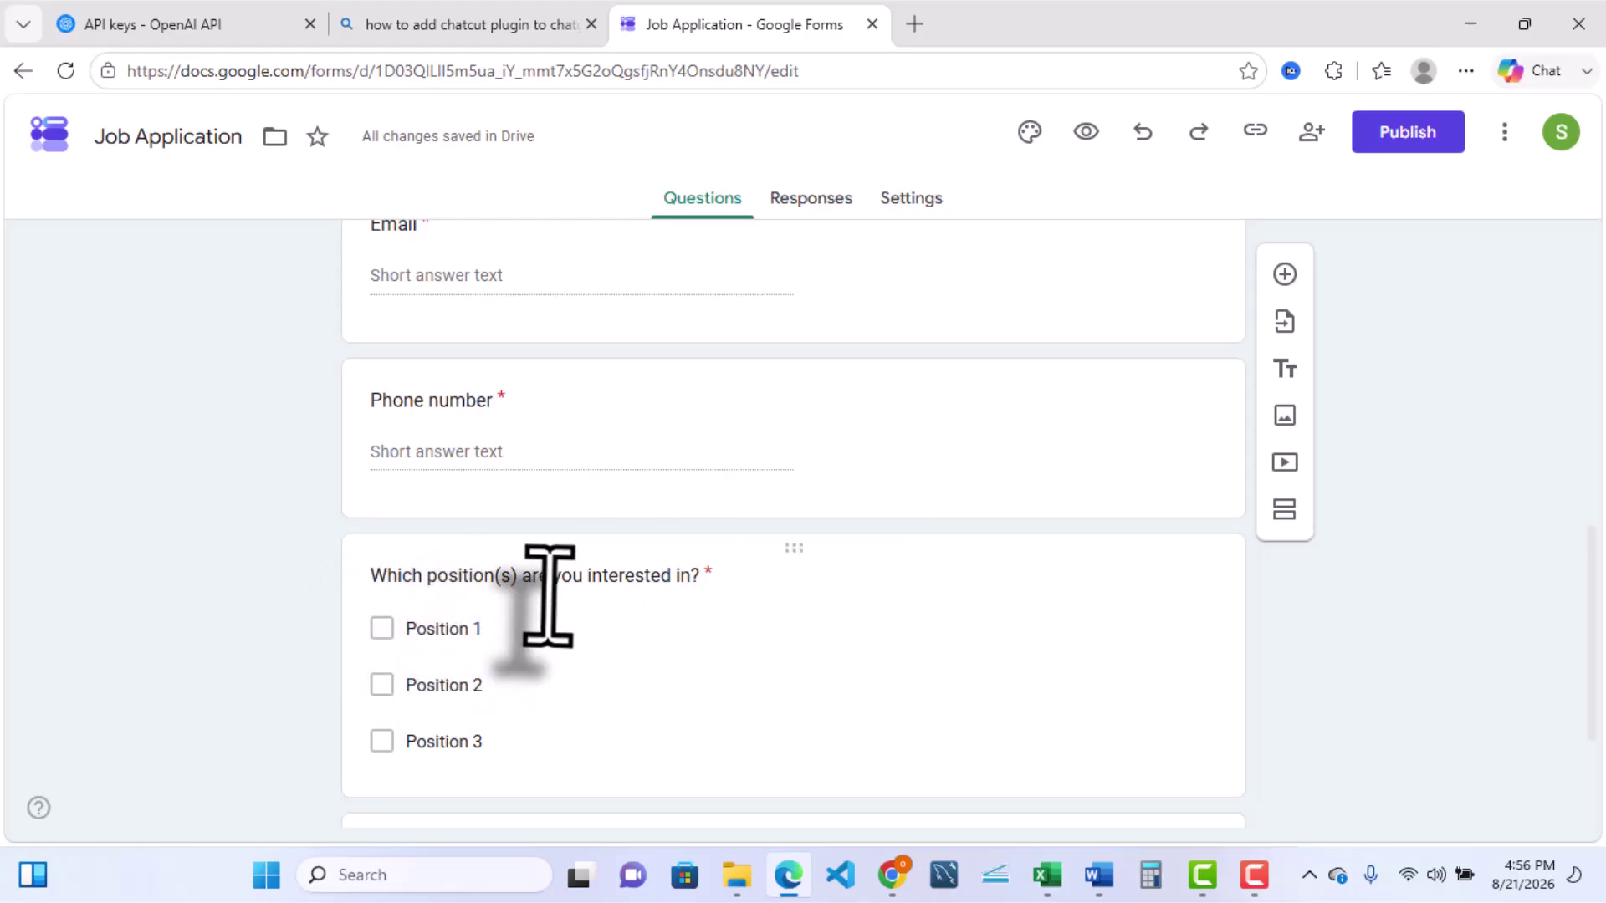
click(661, 682)
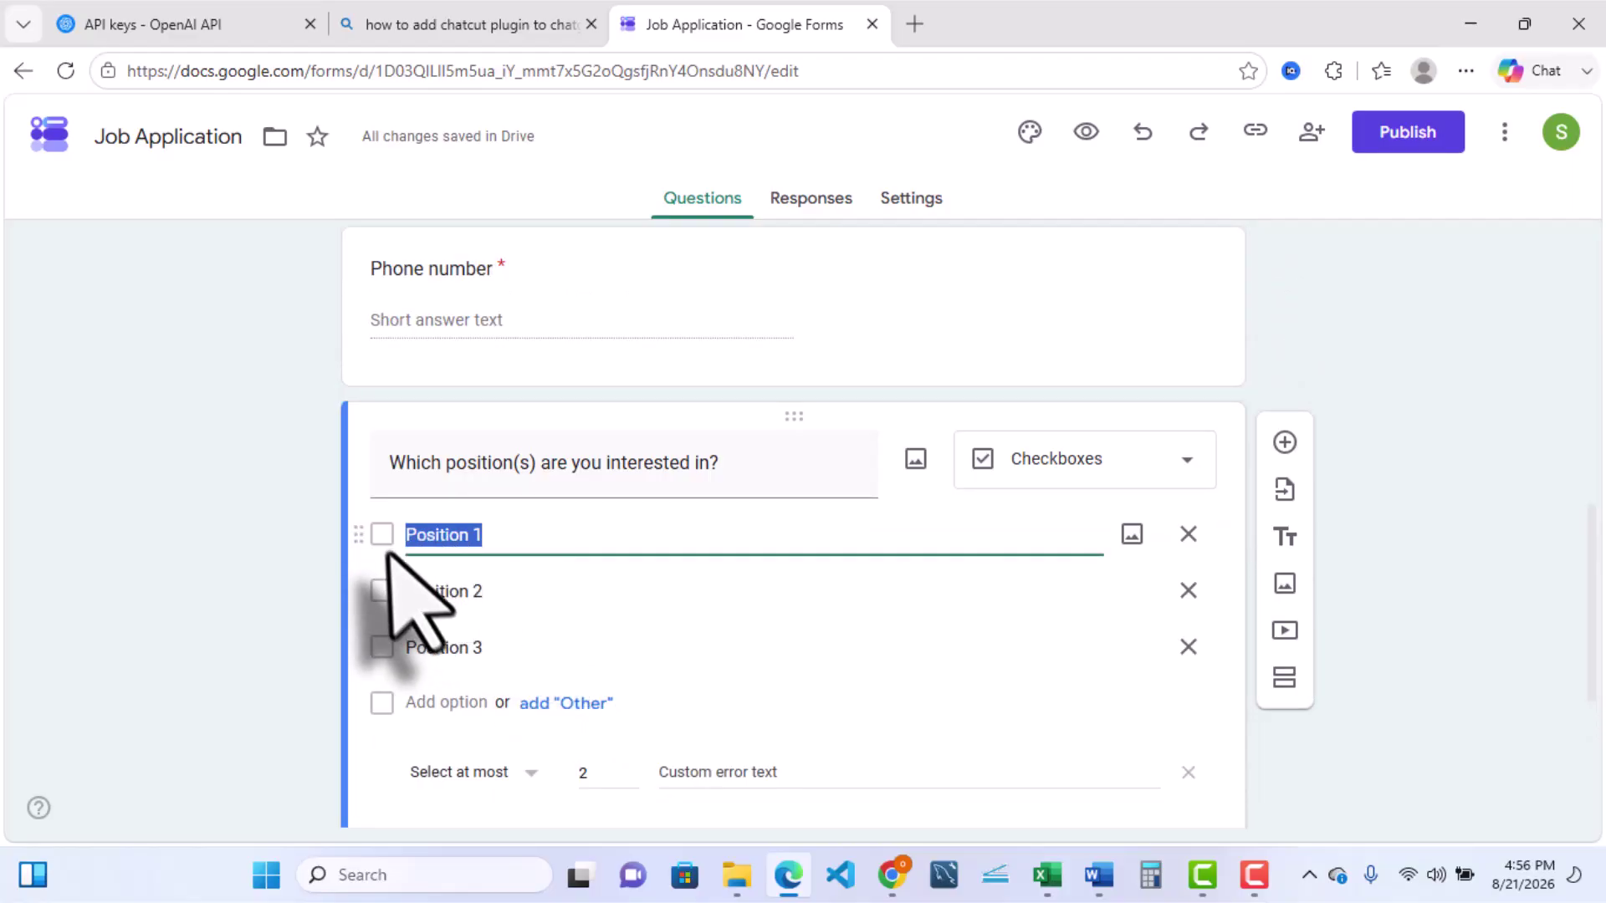
click(286, 559)
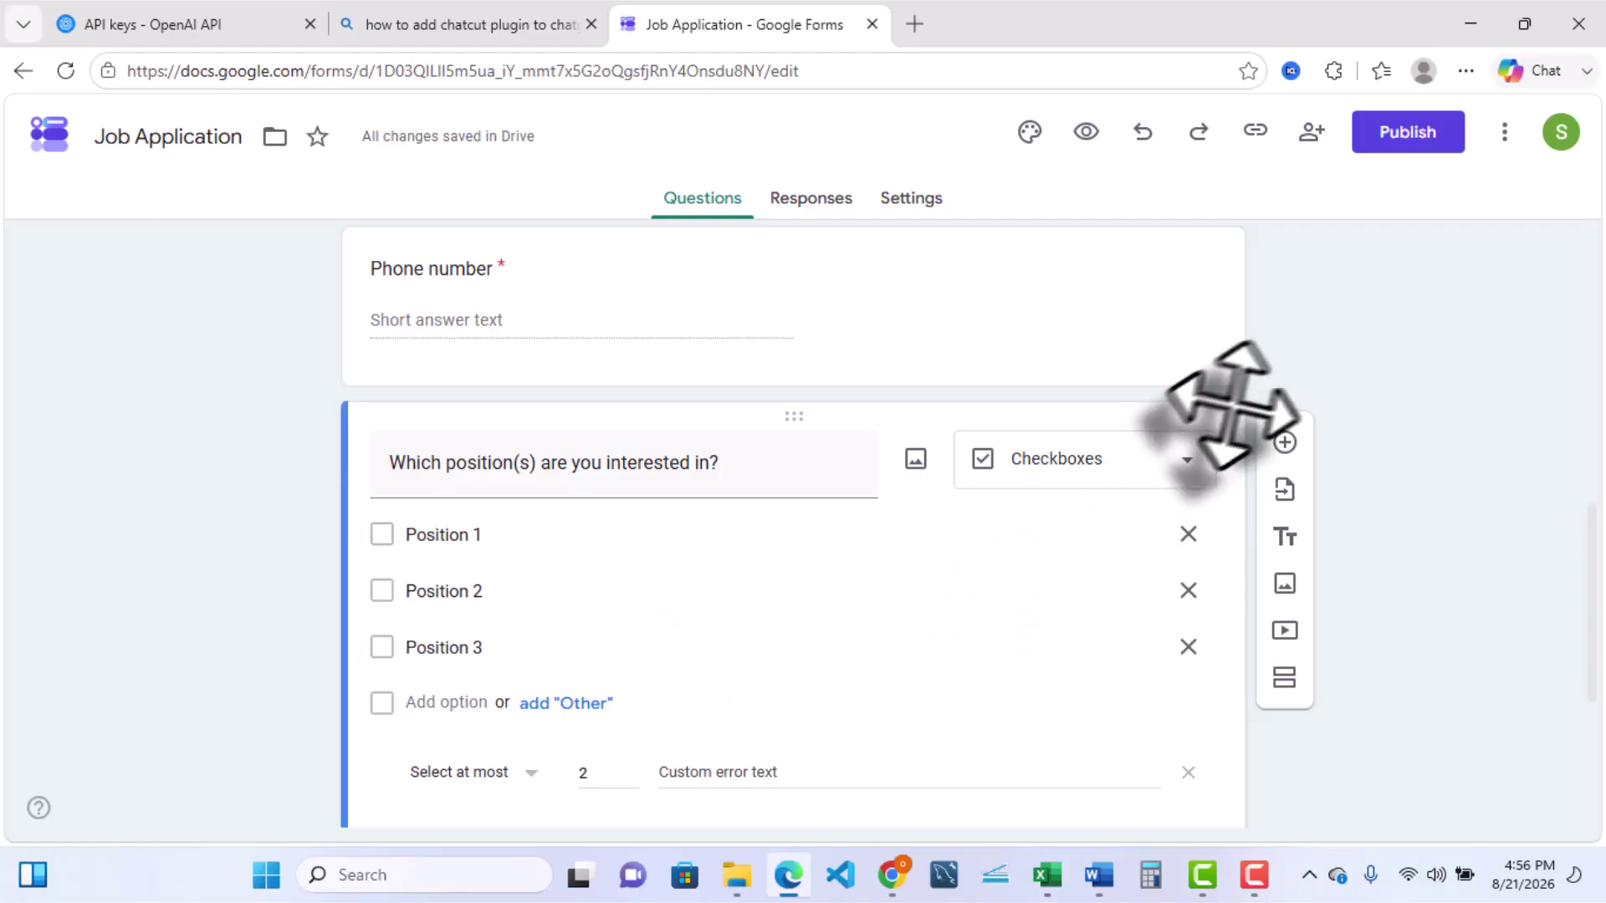
click(1119, 459)
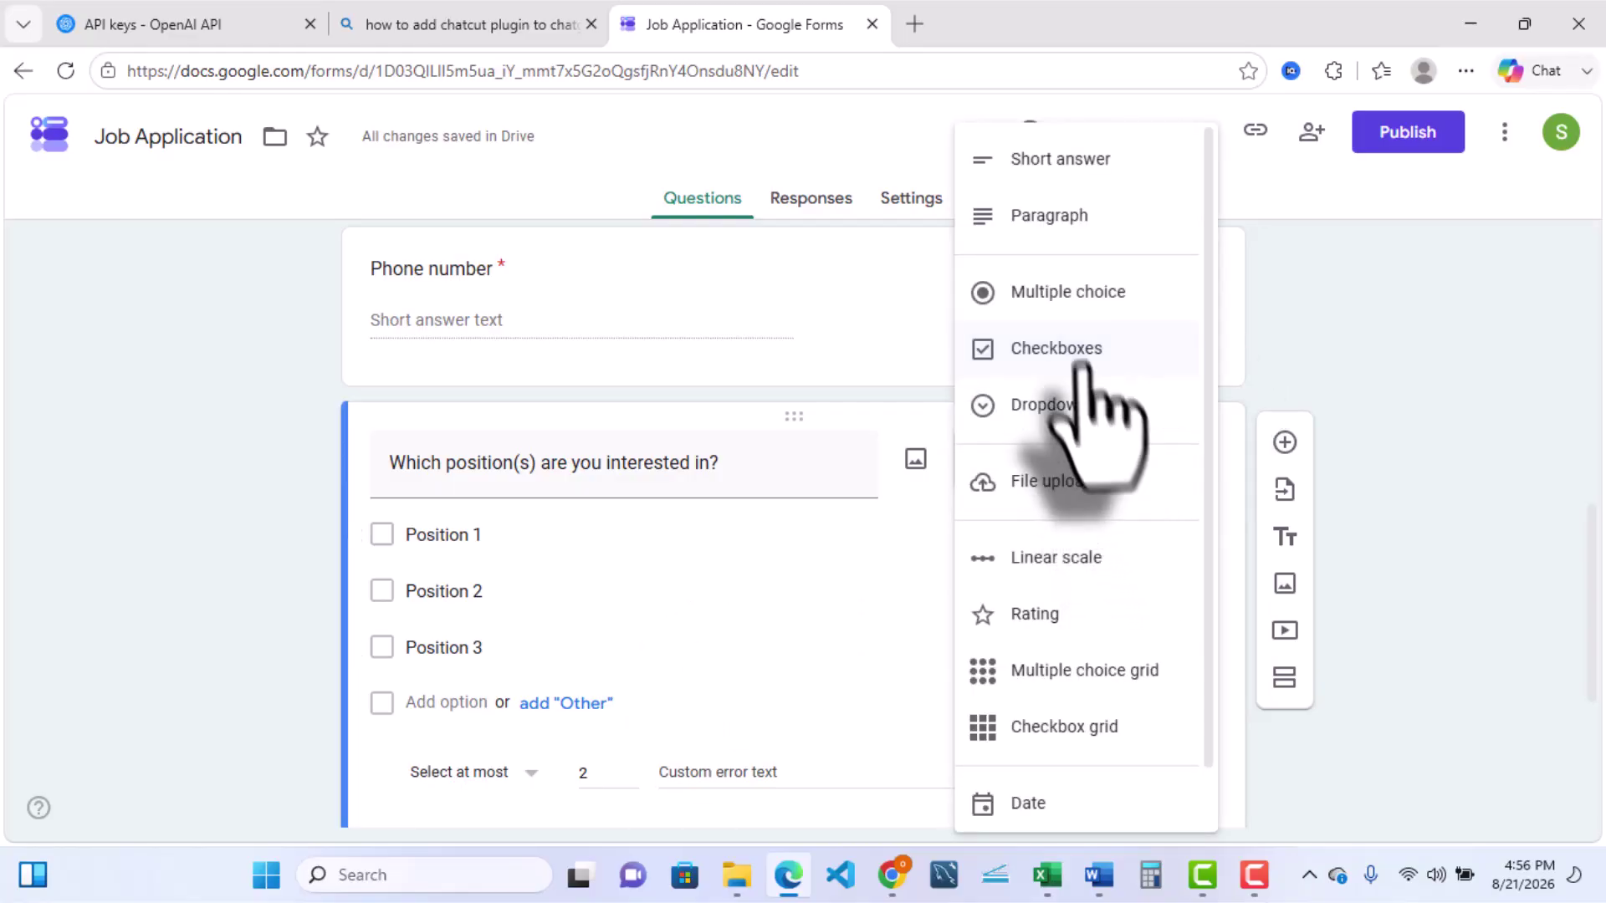
click(1076, 295)
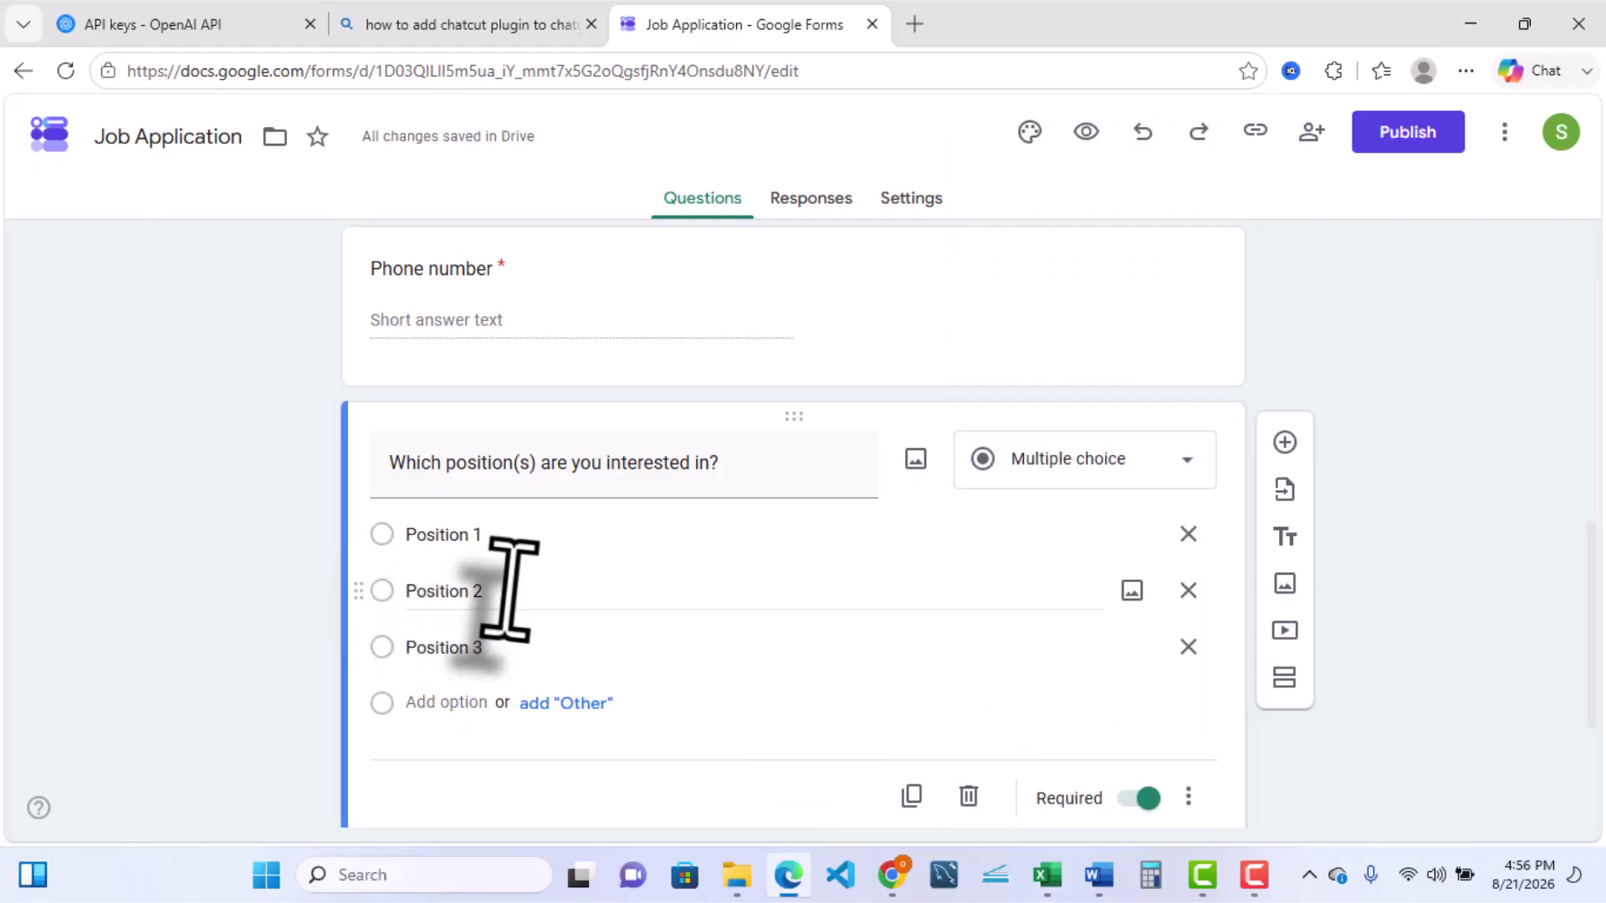
Rename the position question's three options as "Content Creation", "Video Editor" and "Data Entry".
double_click(466, 535)
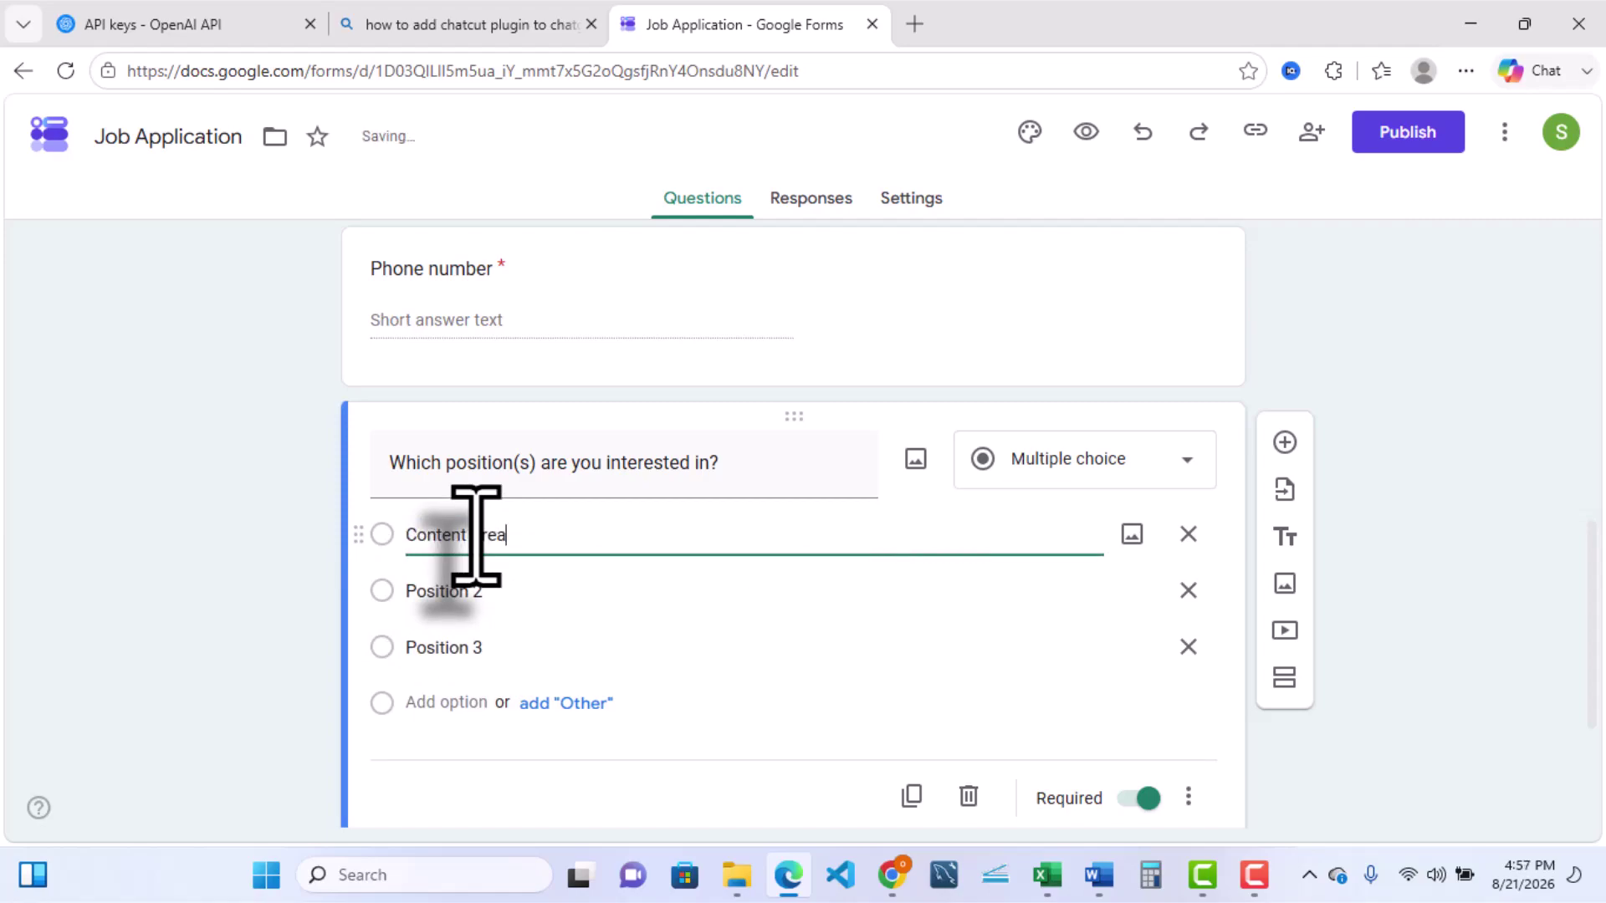
triple_click(456, 592)
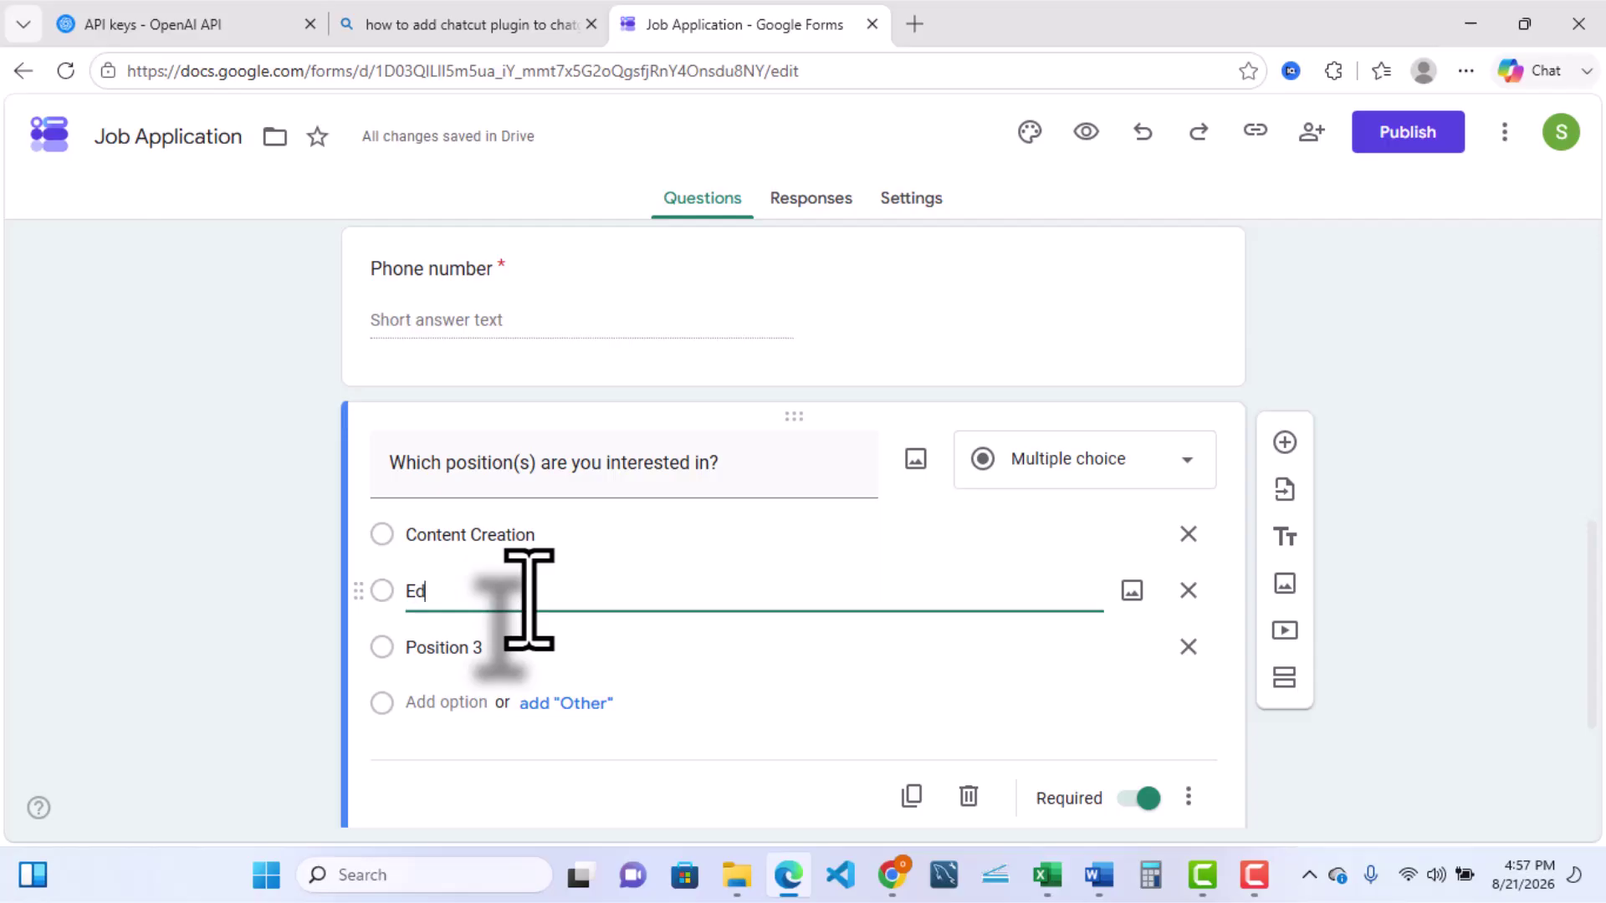
text(Editor)
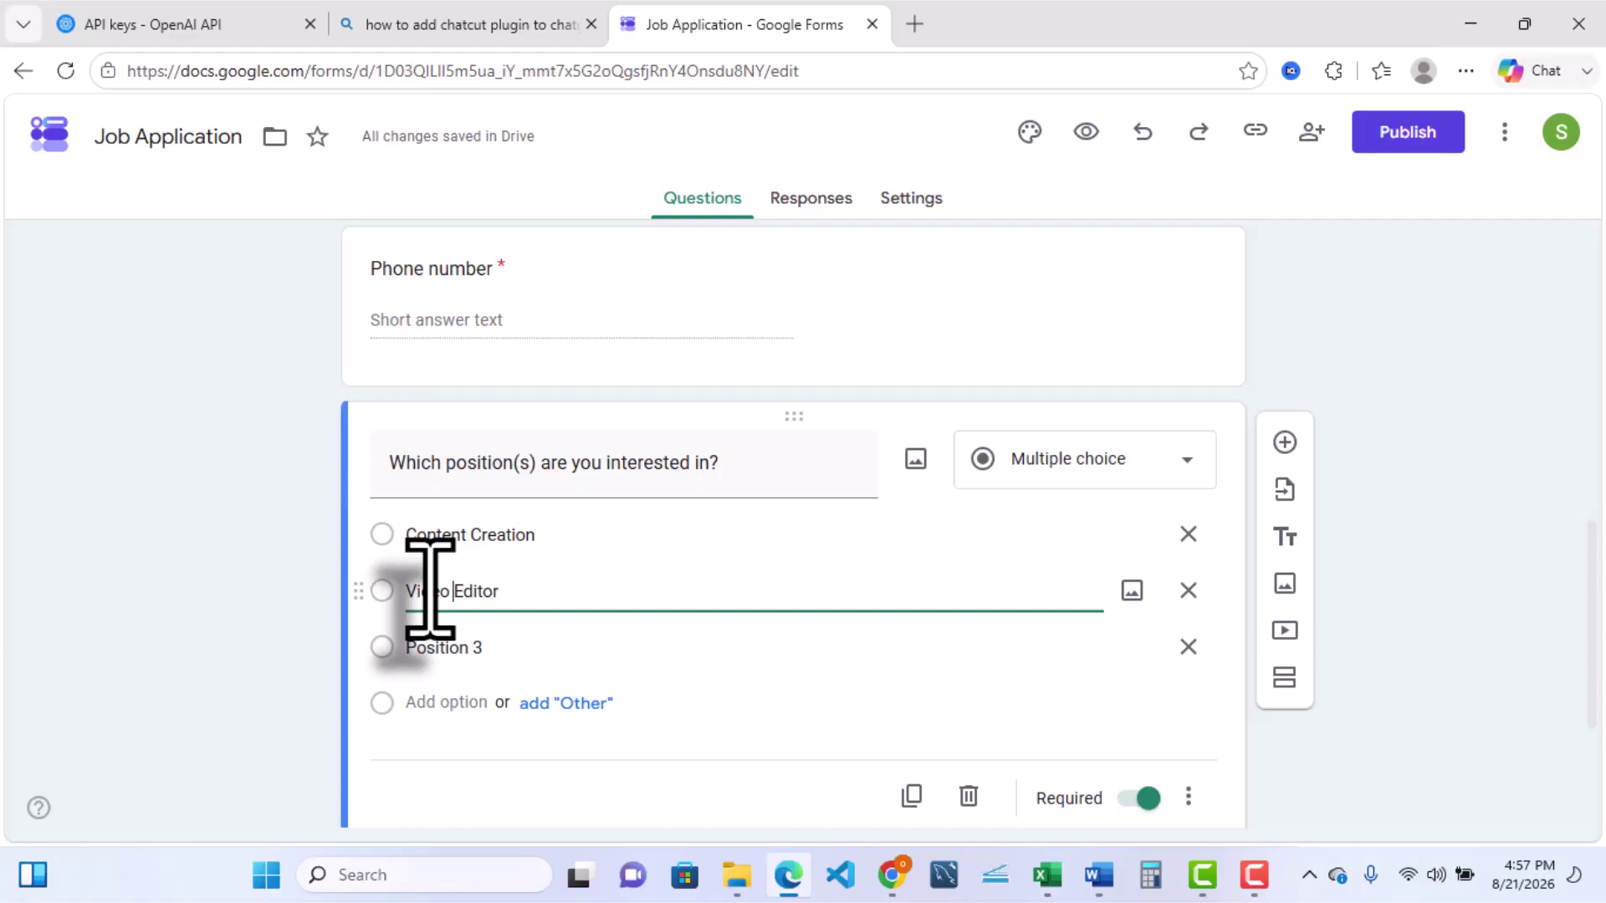
click(477, 647)
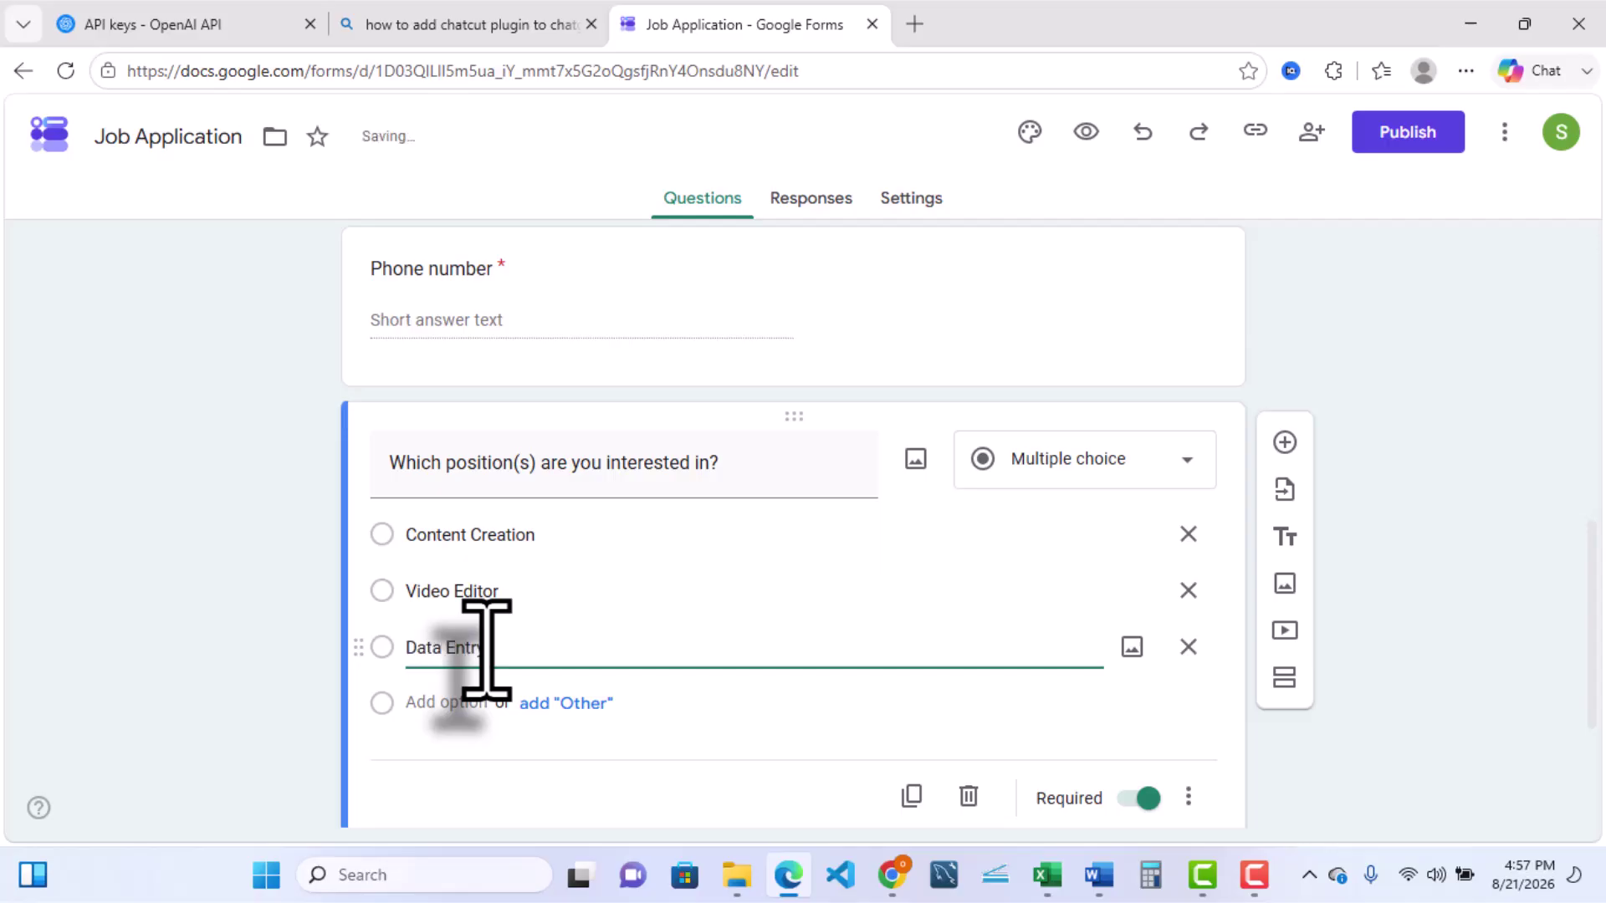
Add two more options to the position question: "Computer Analyst" and "Email Manager".
click(545, 703)
click(443, 710)
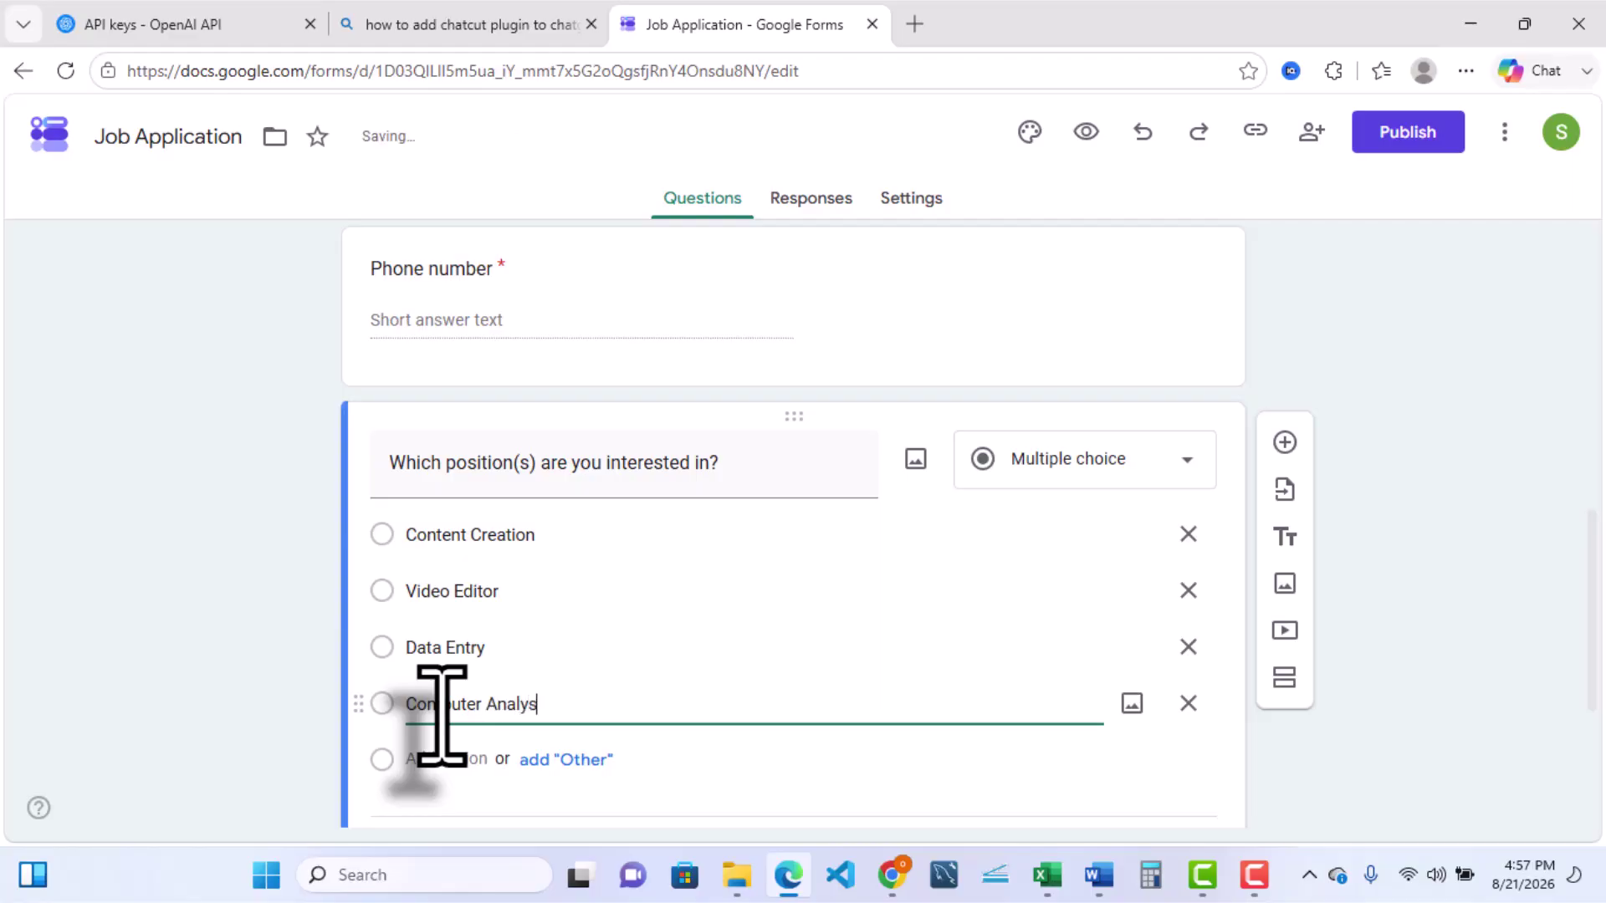
click(433, 763)
scroll(502, 736, down, 1)
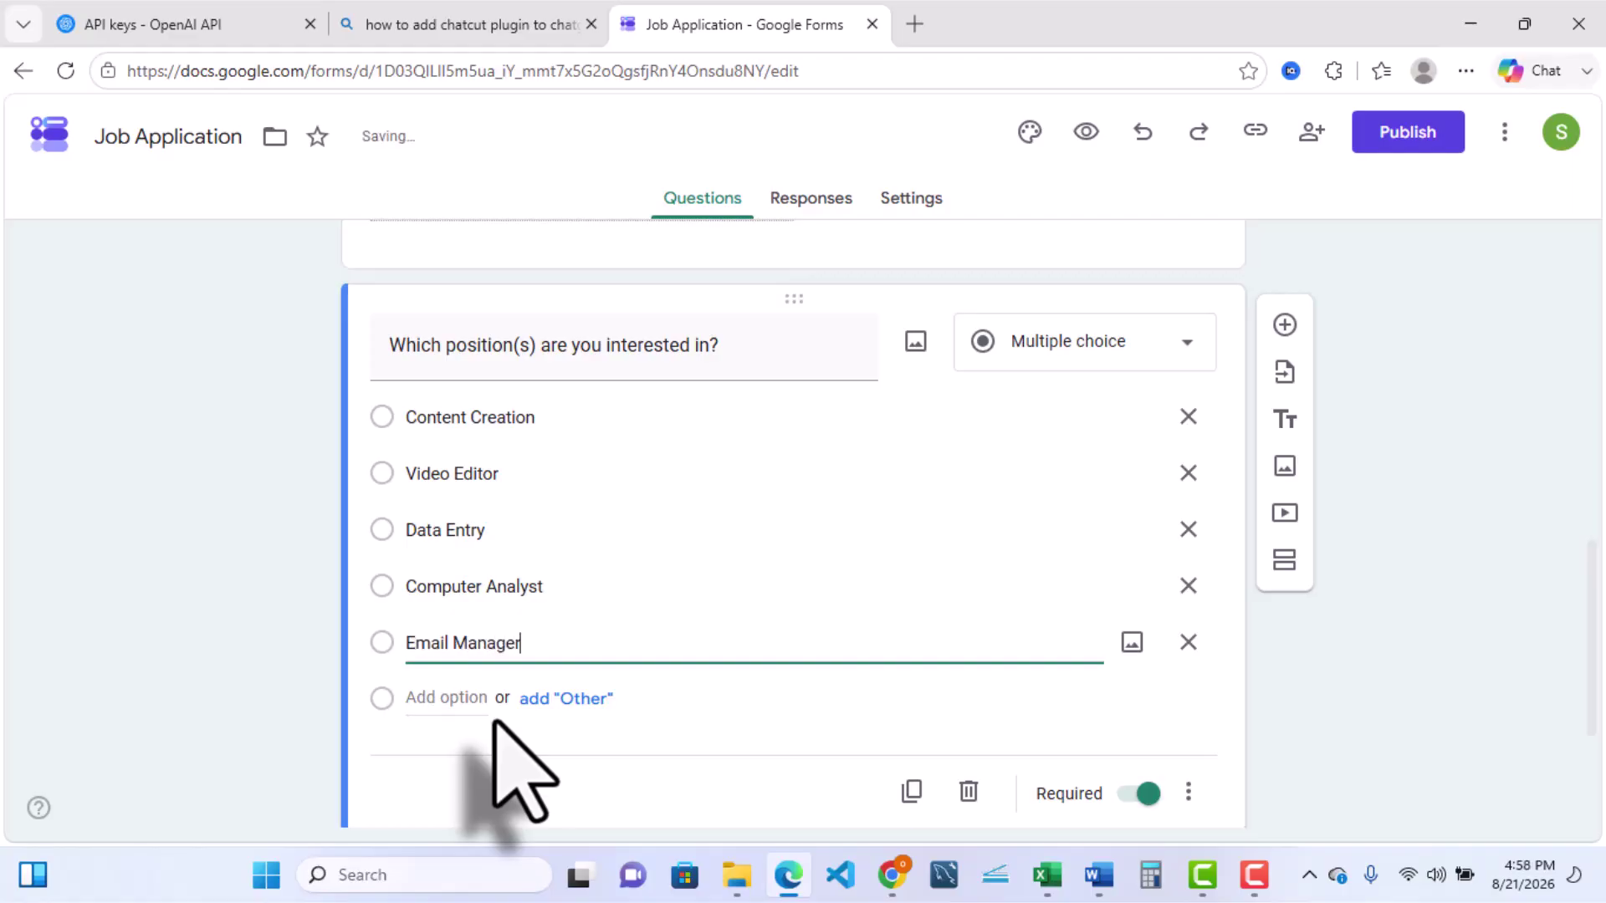
click(1380, 740)
Add a File upload question titled "Upload your Passport" after the position question, allowing respondents to upload files to Drive.
scroll(1392, 746, down, 2)
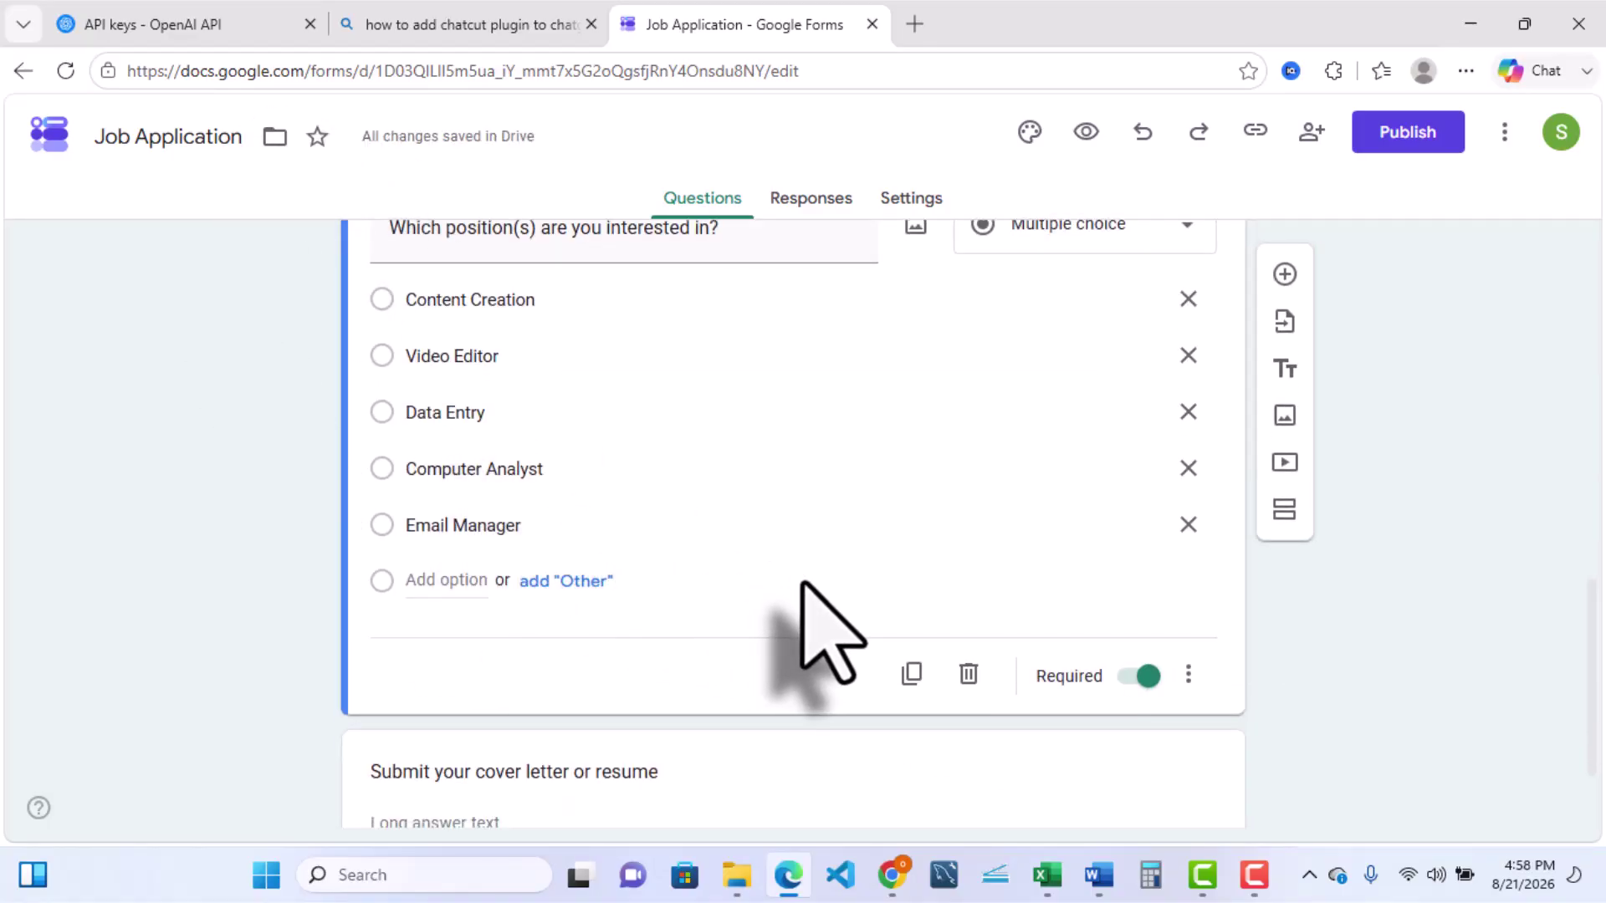
scroll(816, 602, down, 2)
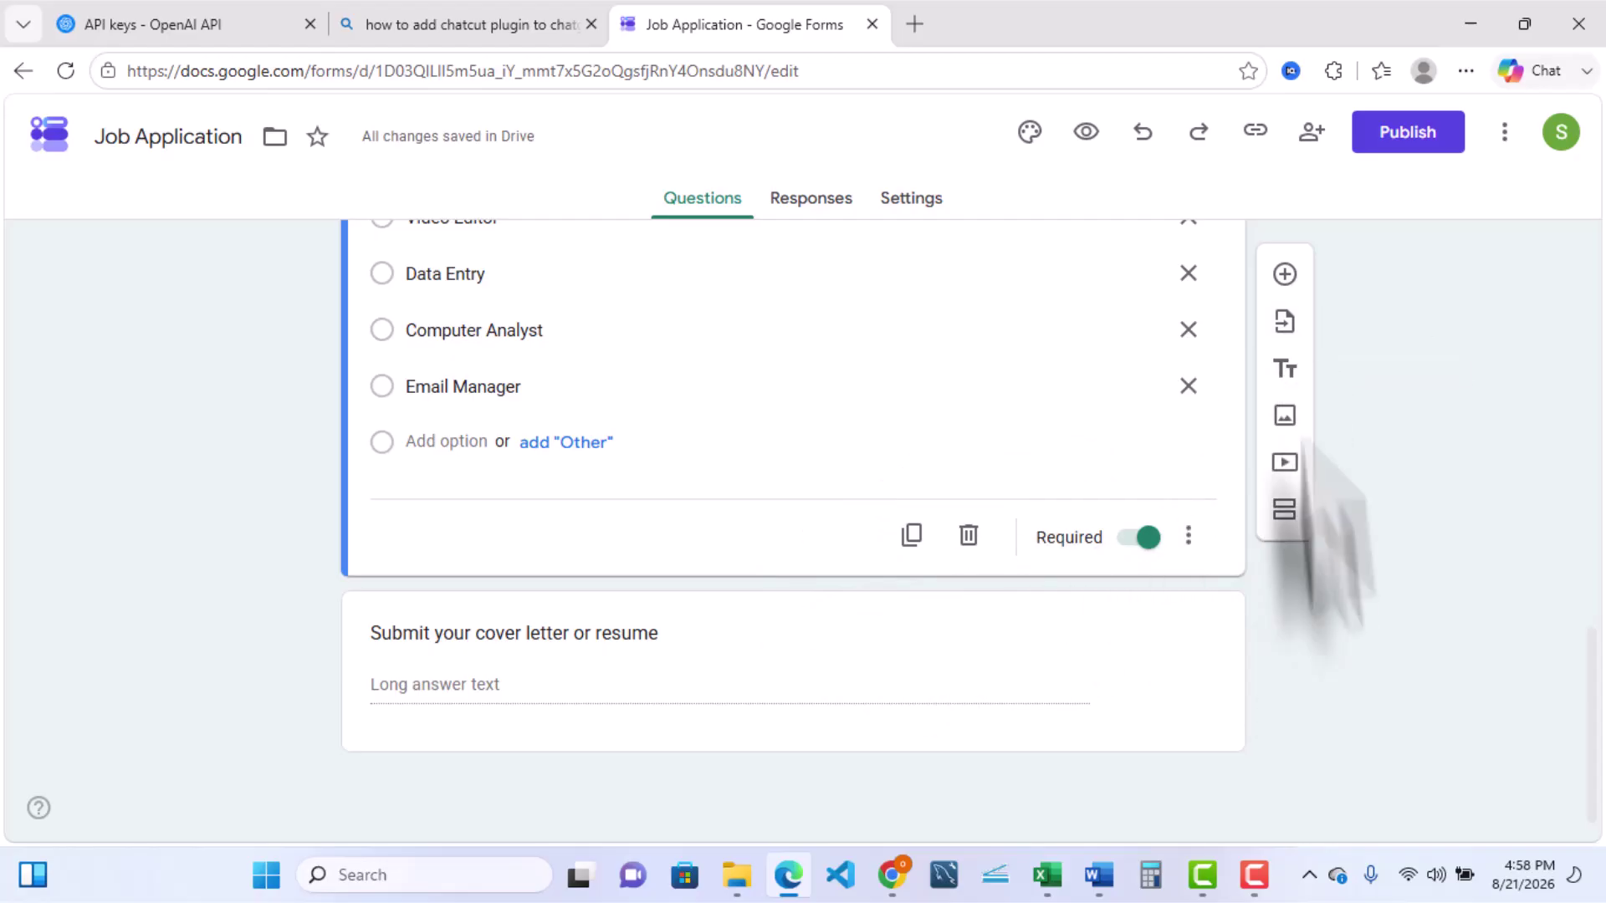
click(1286, 274)
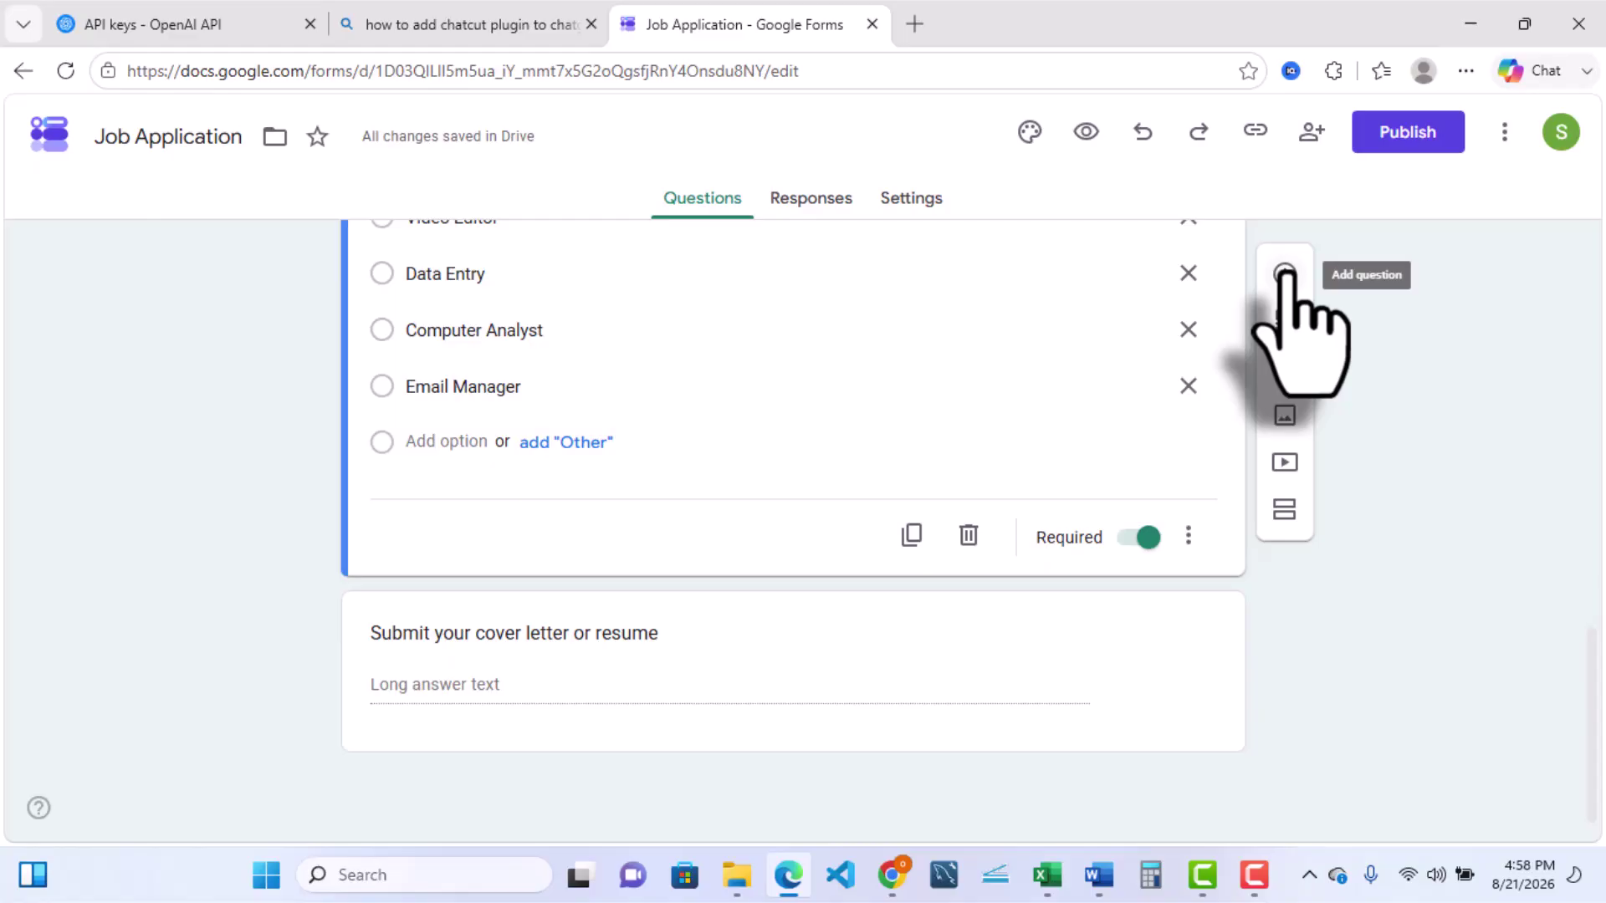
click(1286, 275)
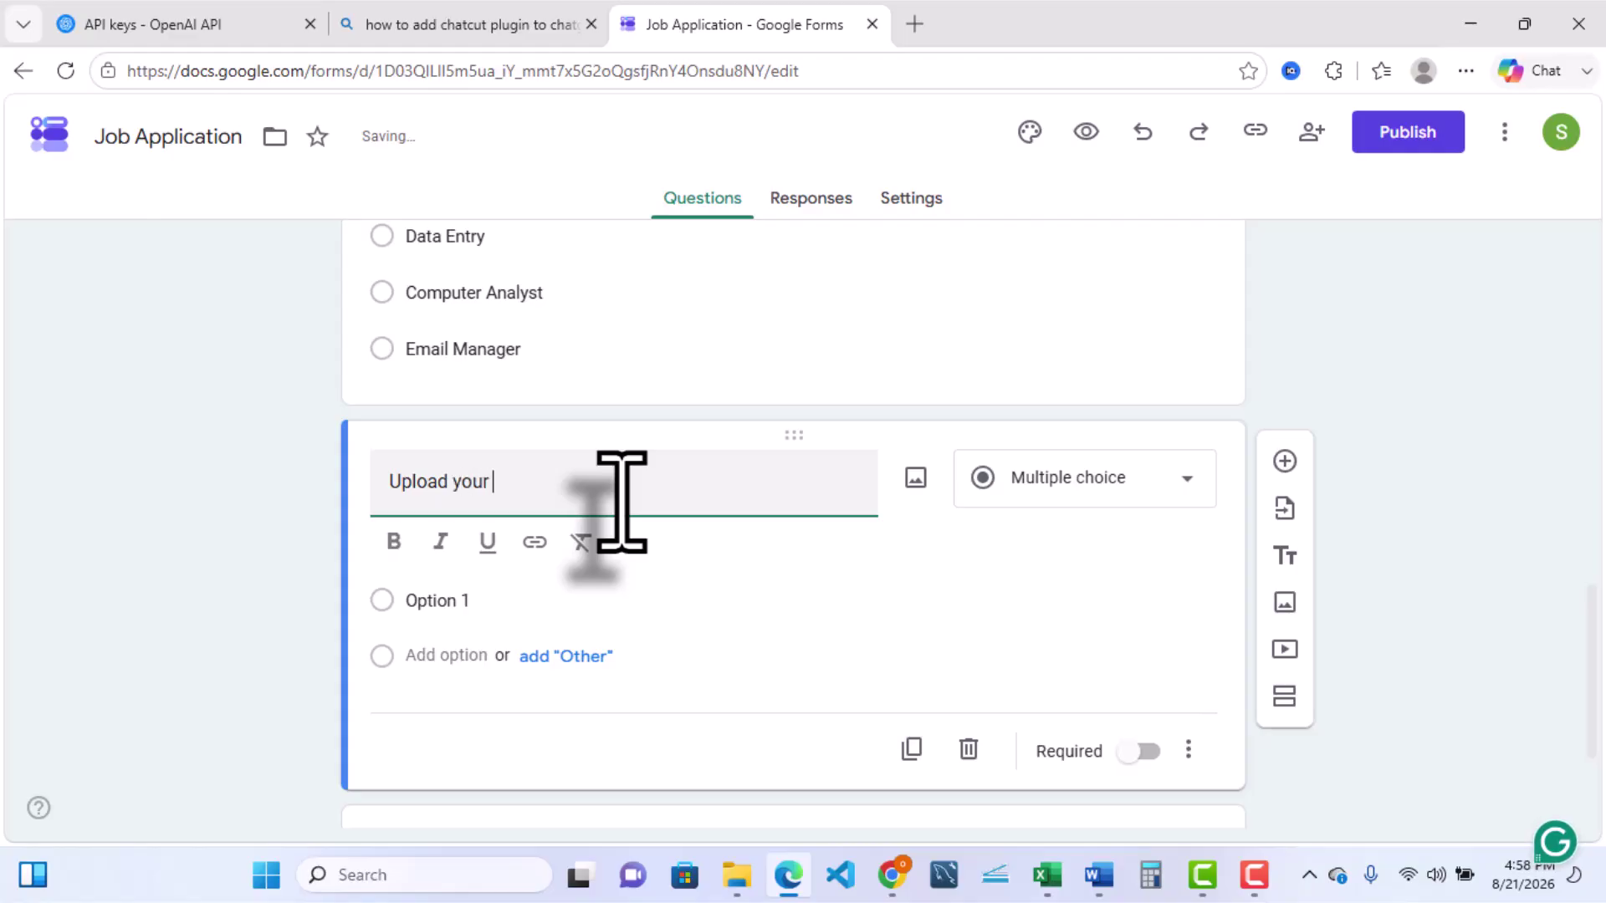
click(1097, 478)
click(1083, 489)
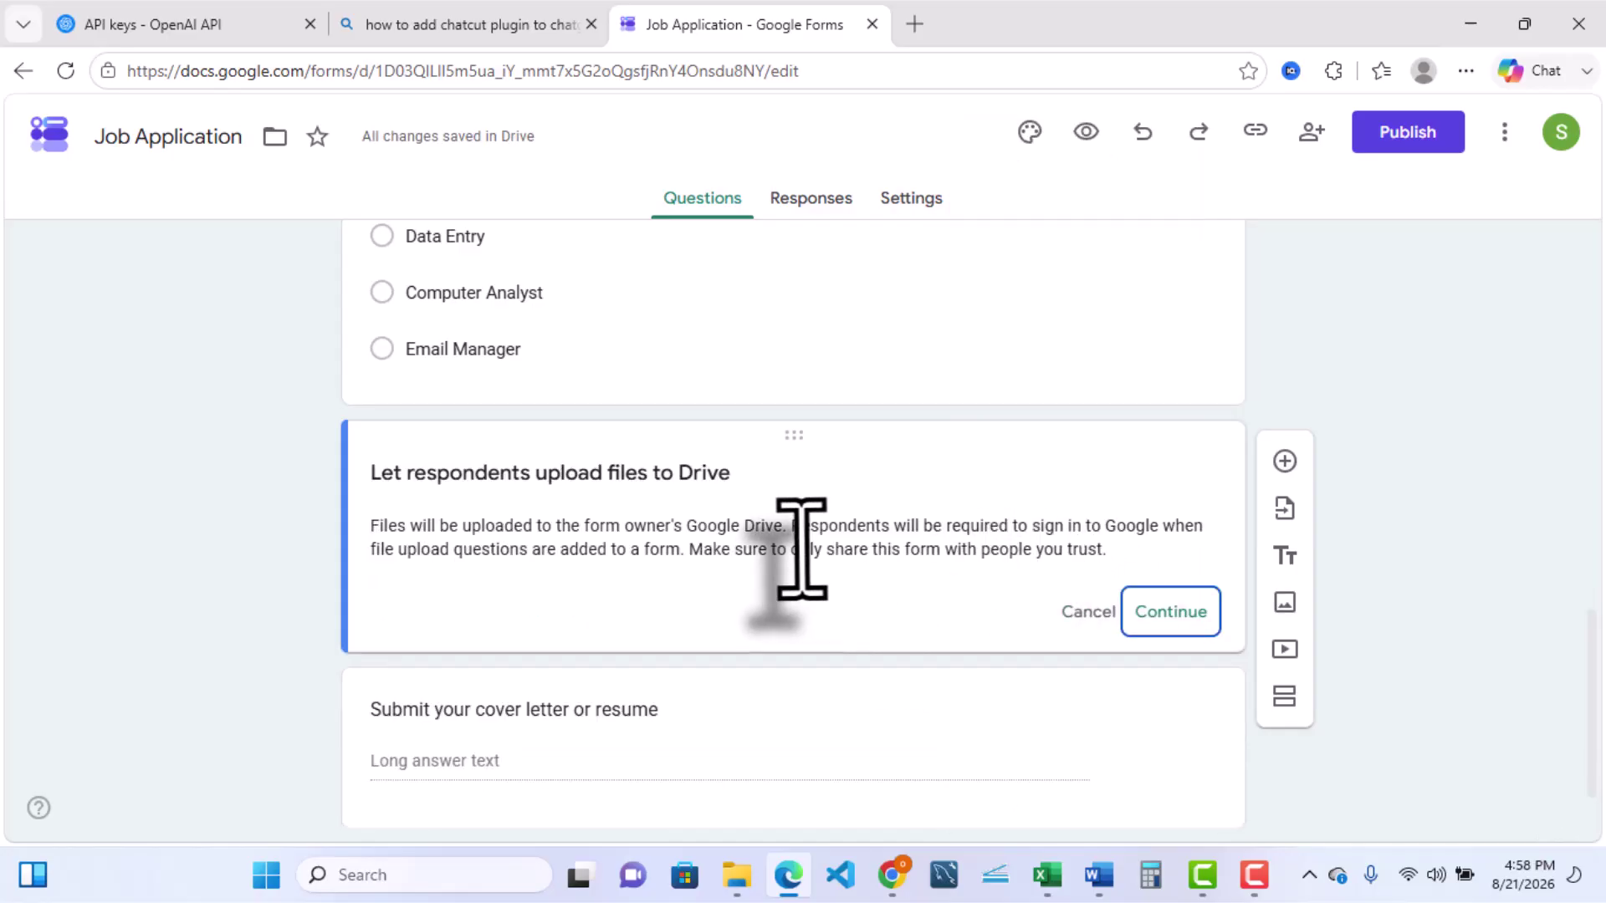
click(1170, 611)
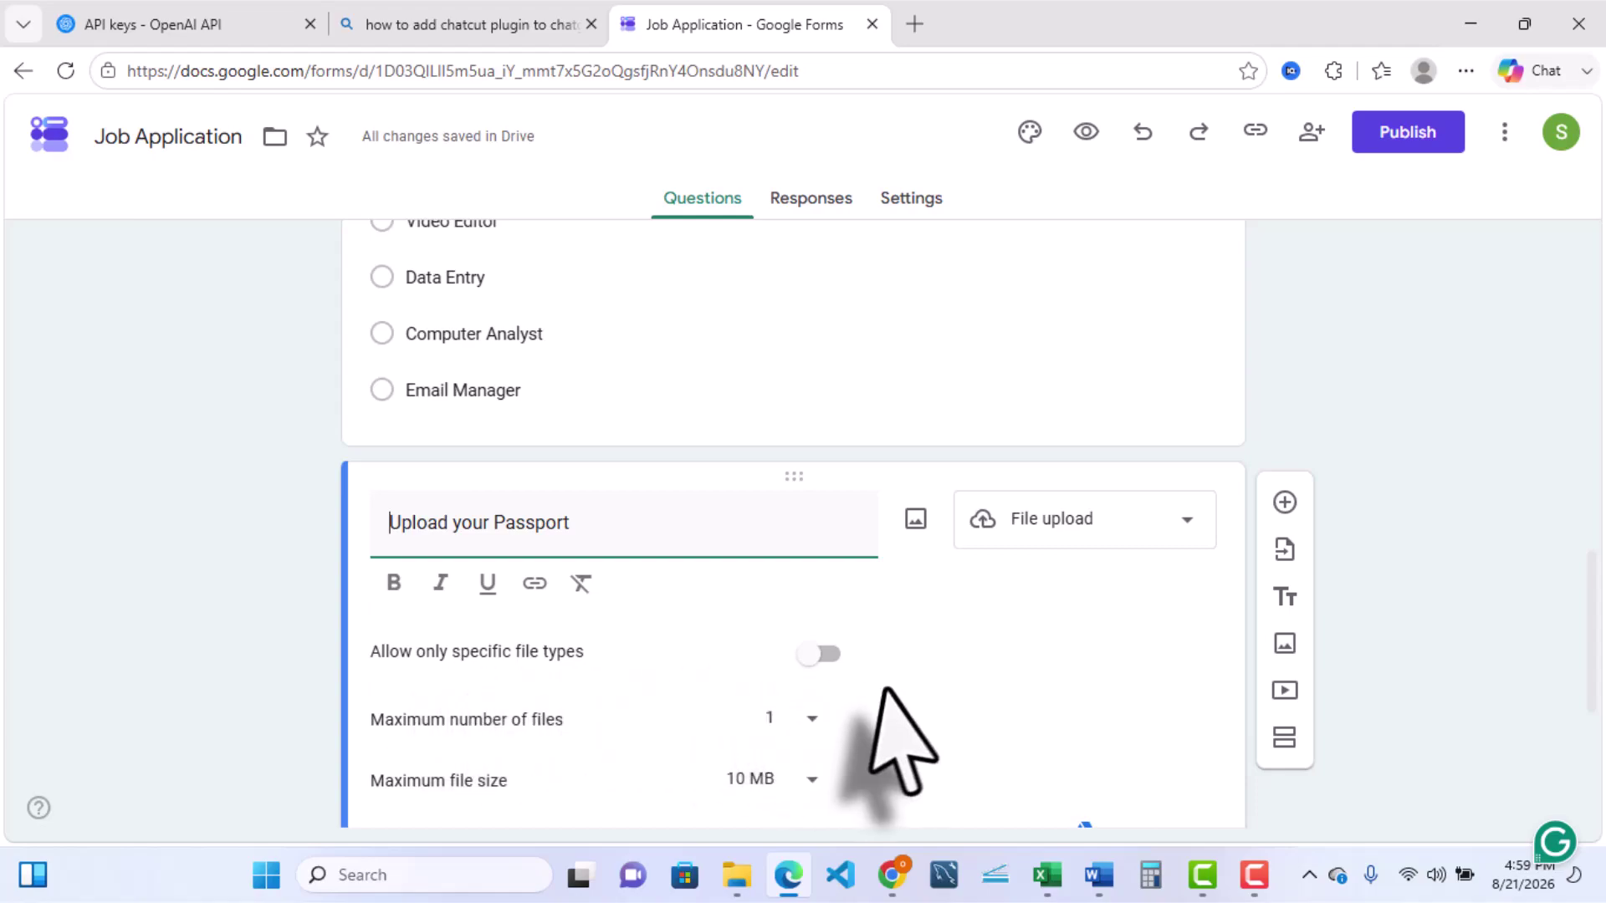
Restrict the "Upload your Passport" question to specific file types, allowing only Image.
scroll(878, 728, down, 1)
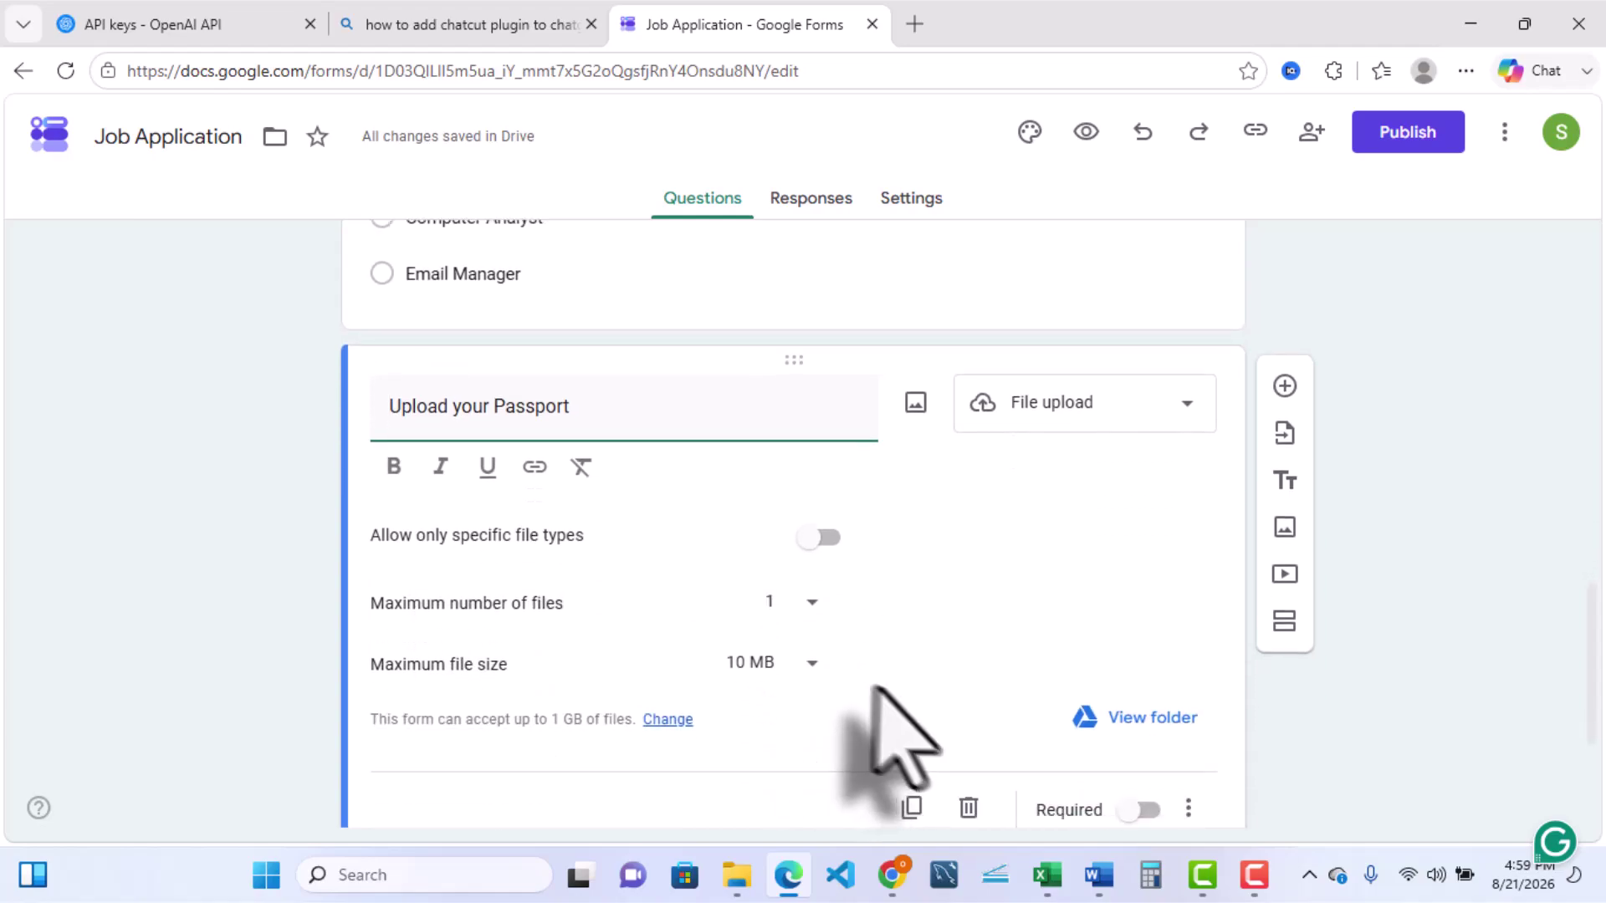
click(828, 538)
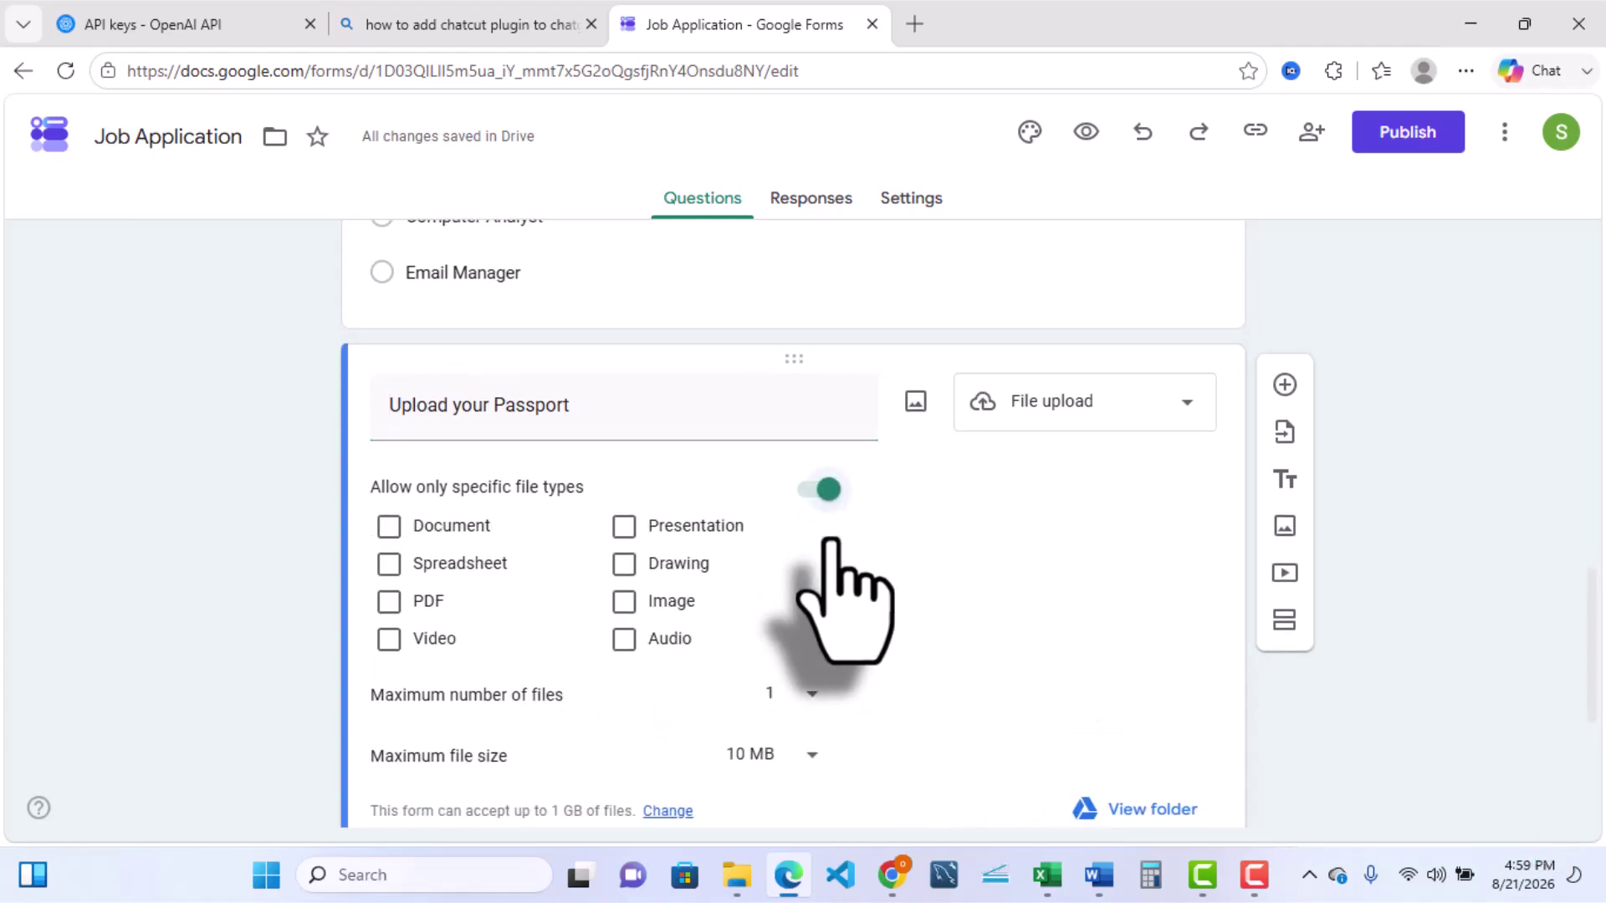
click(624, 601)
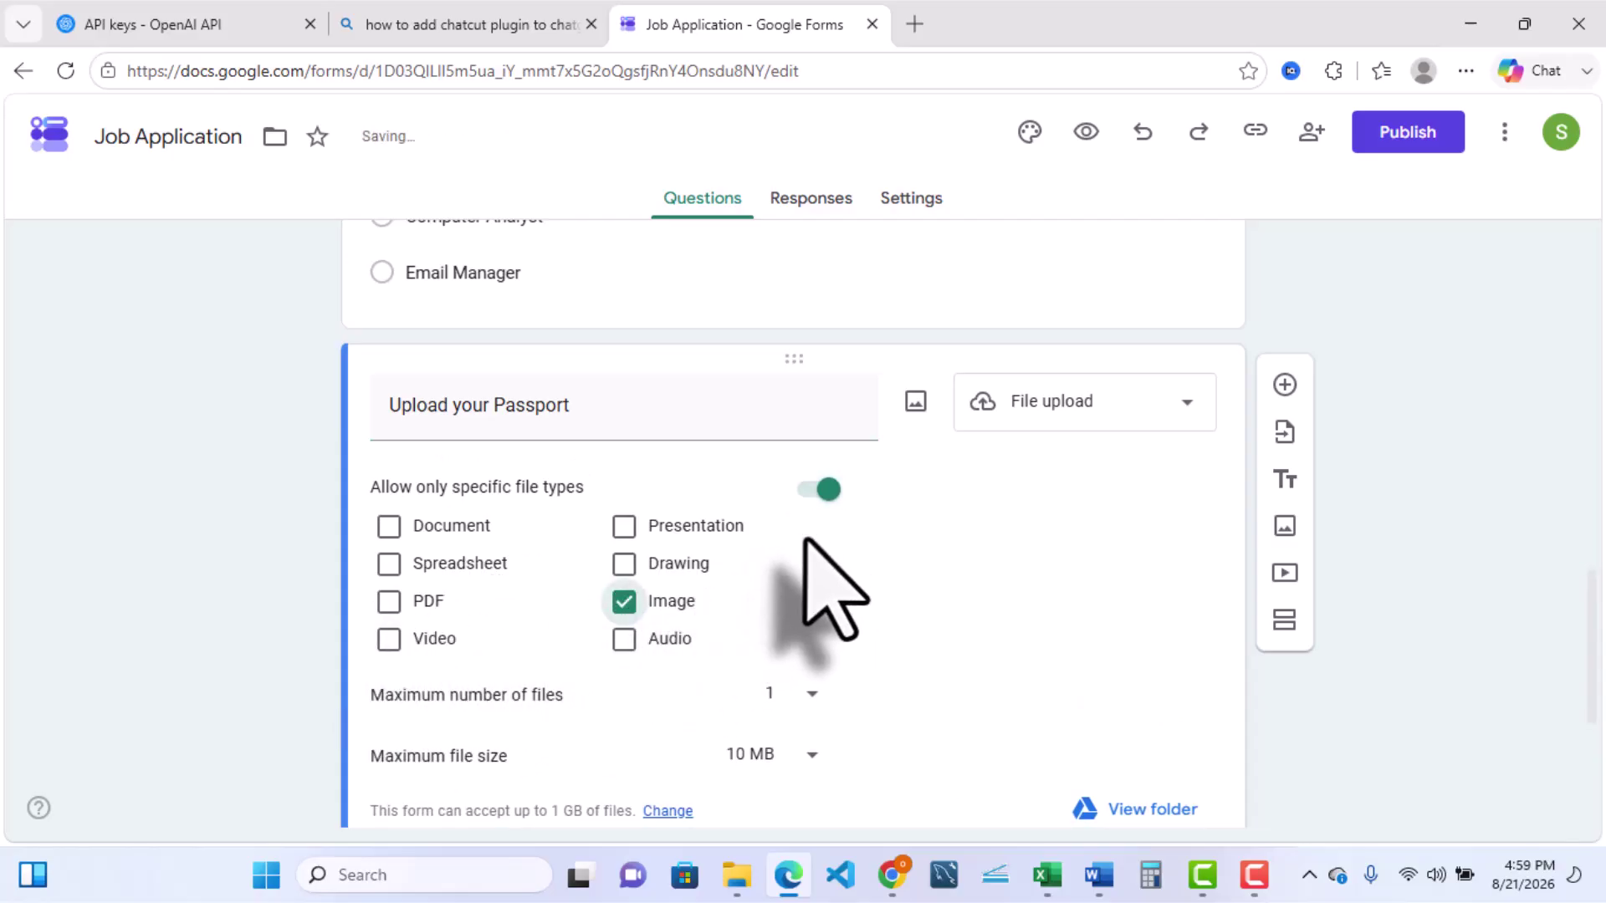
Limit the "Upload your Passport" question to 1 file of at most 1 MB and make it required.
scroll(870, 686, down, 1)
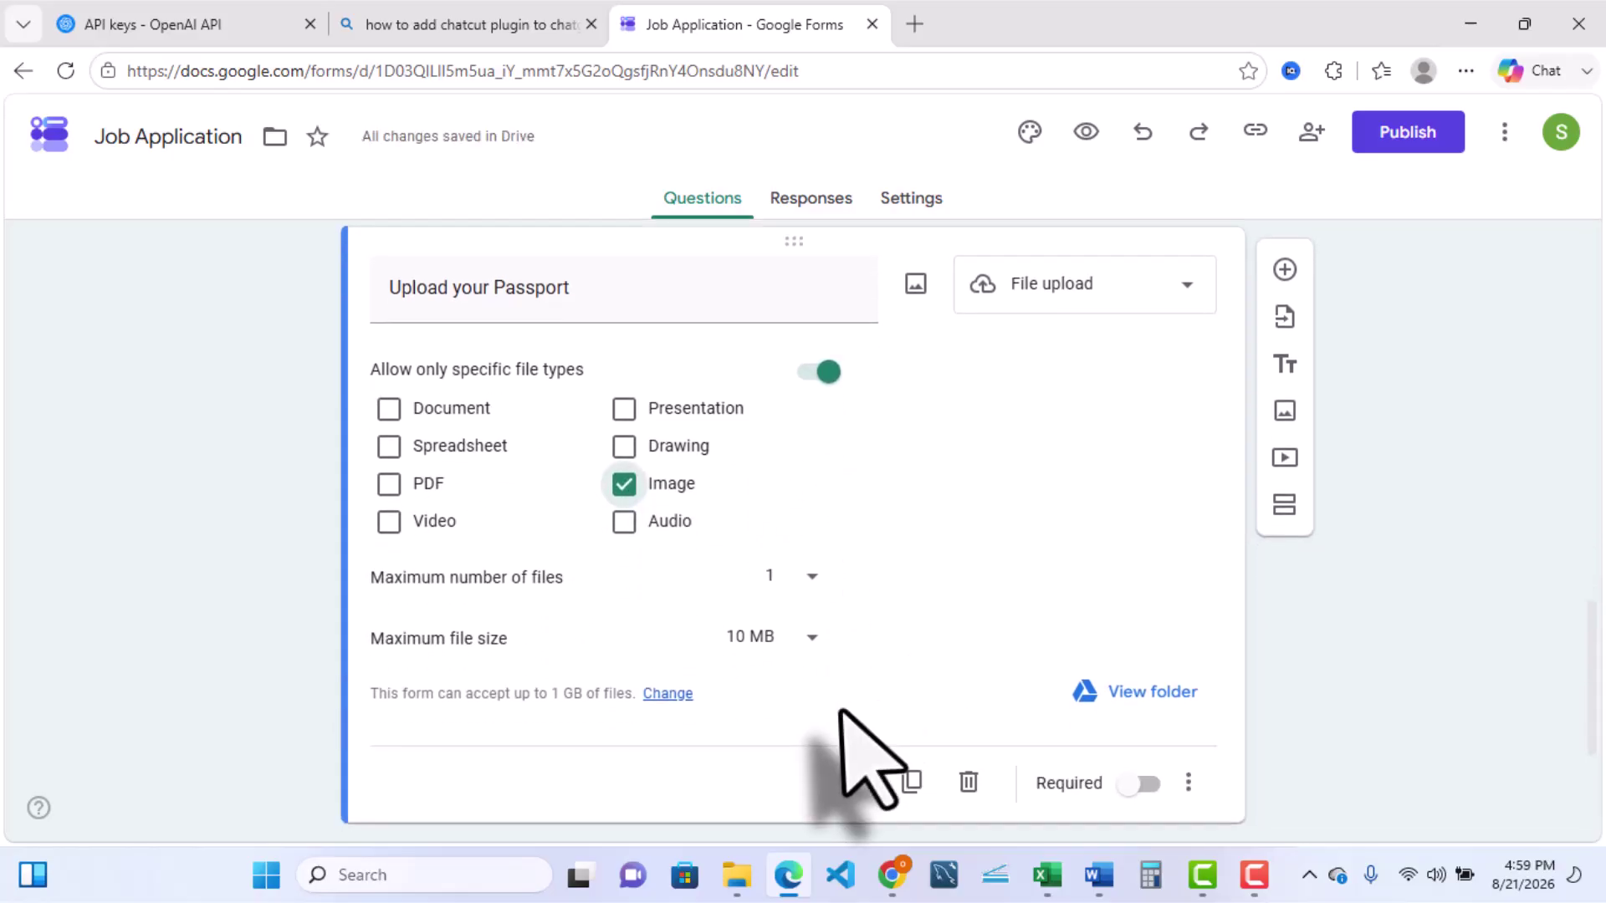
click(810, 640)
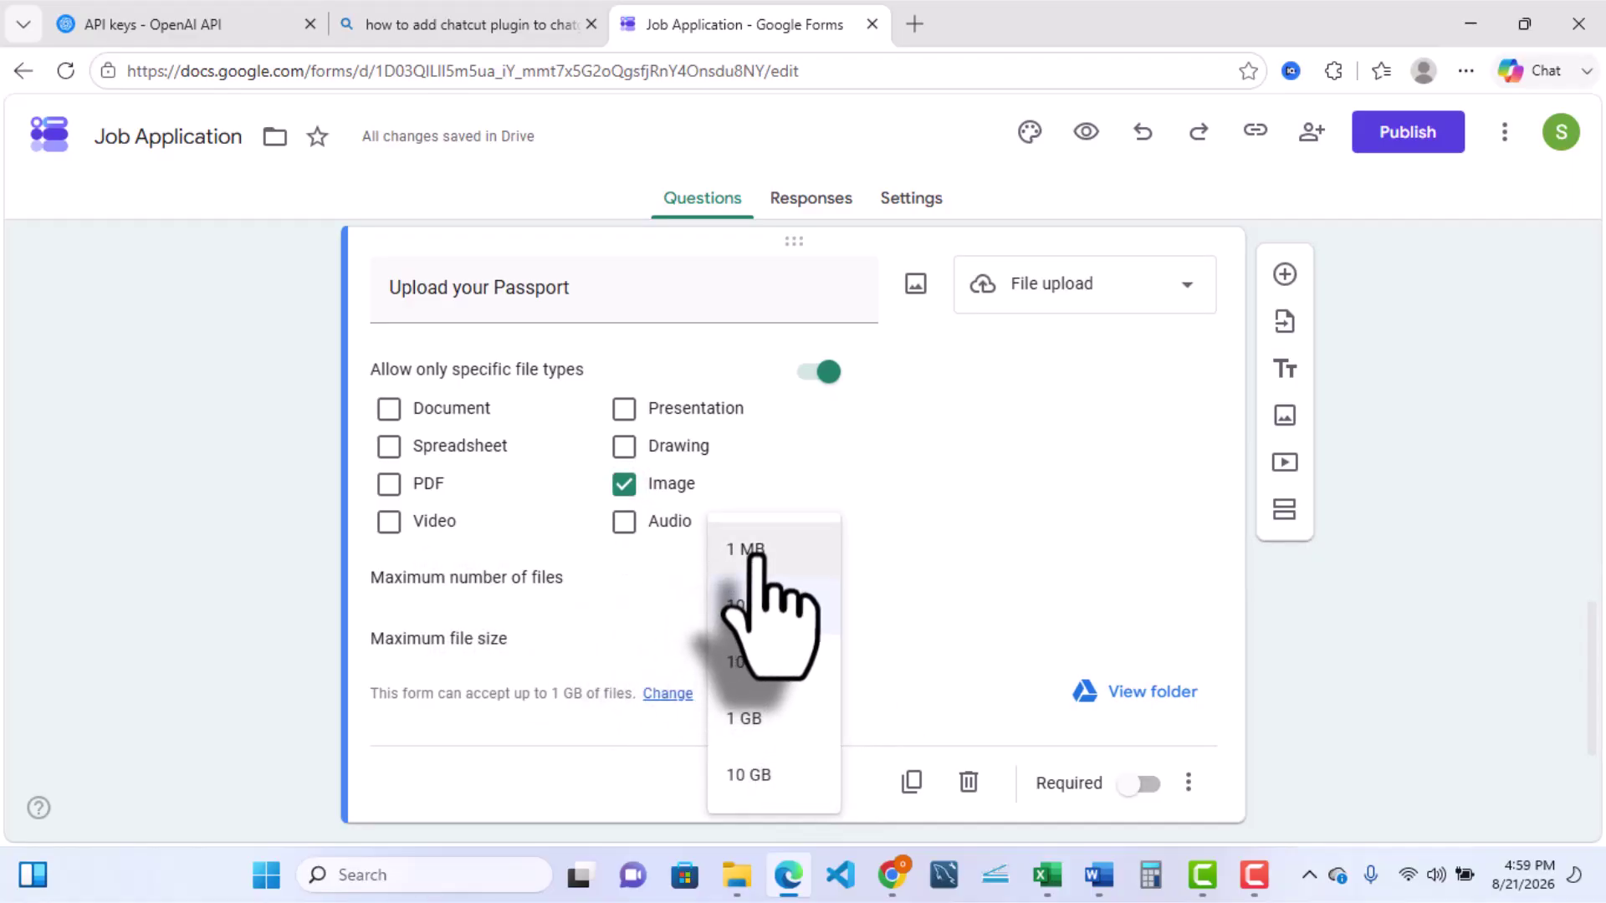
click(751, 552)
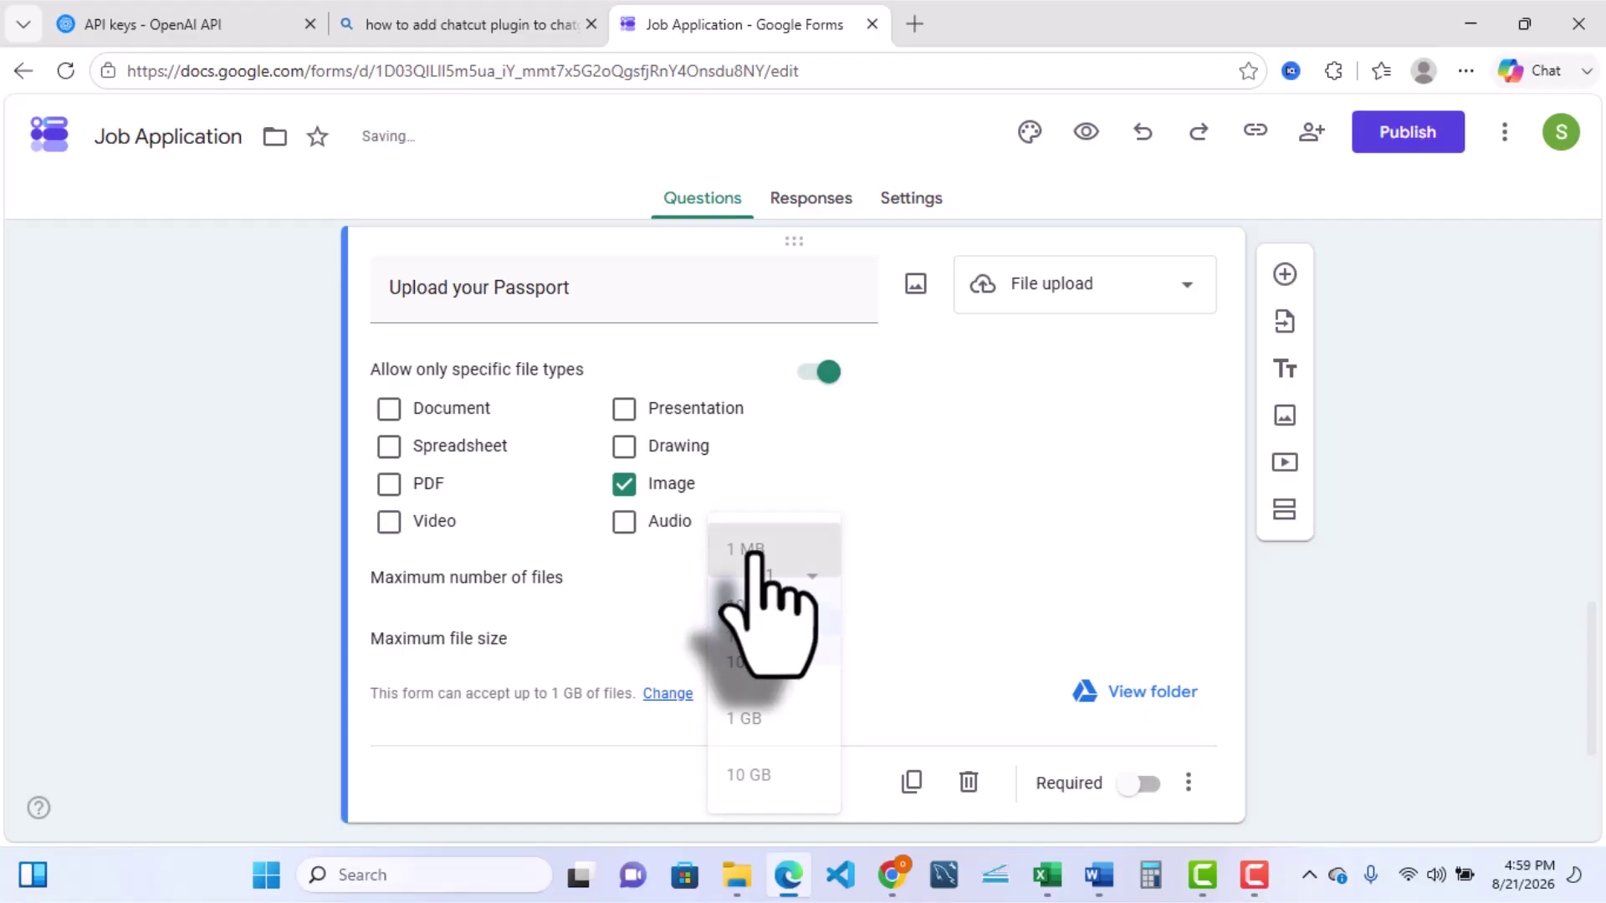
click(803, 578)
click(780, 575)
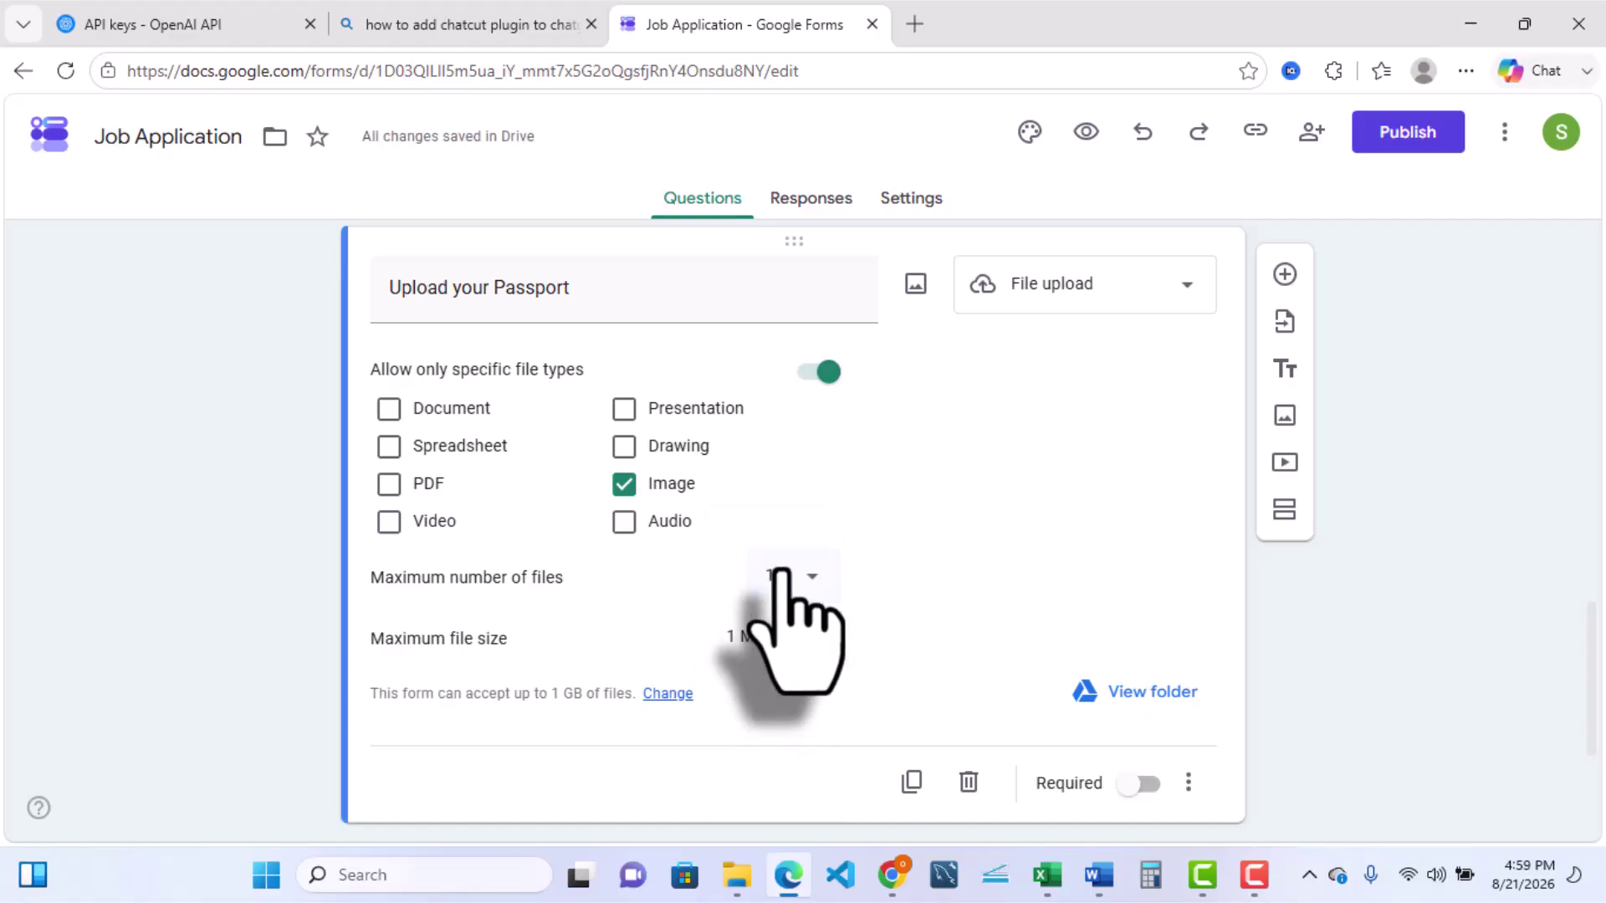
click(1147, 783)
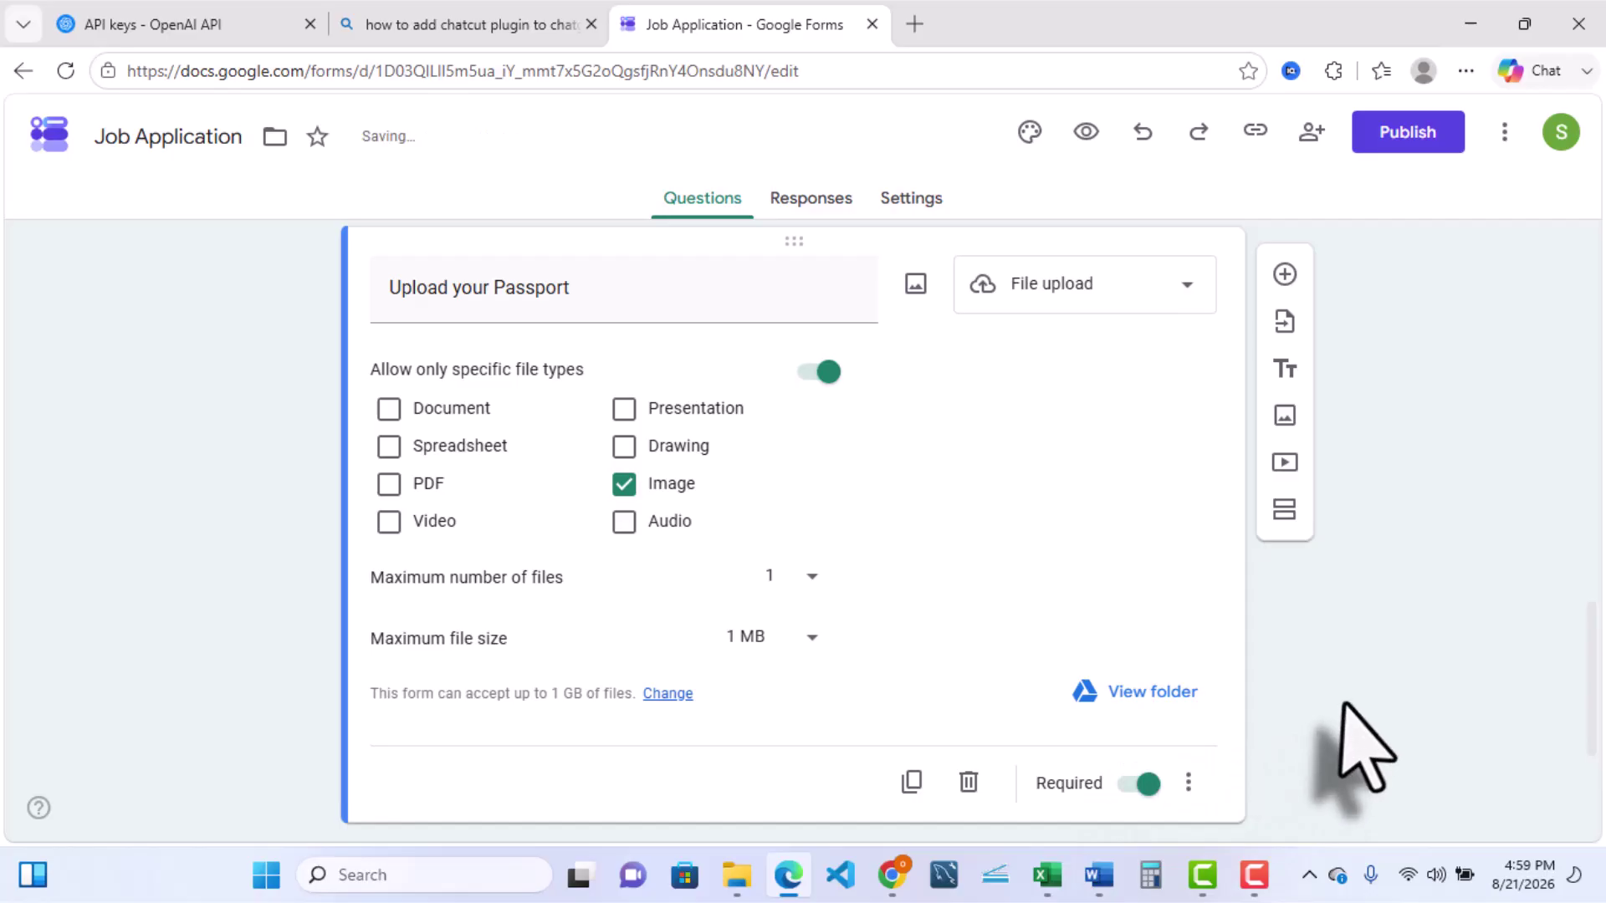
Add a File upload question titled "CV Upload" after the "Submit your cover letter or resume" question.
scroll(1301, 736, down, 3)
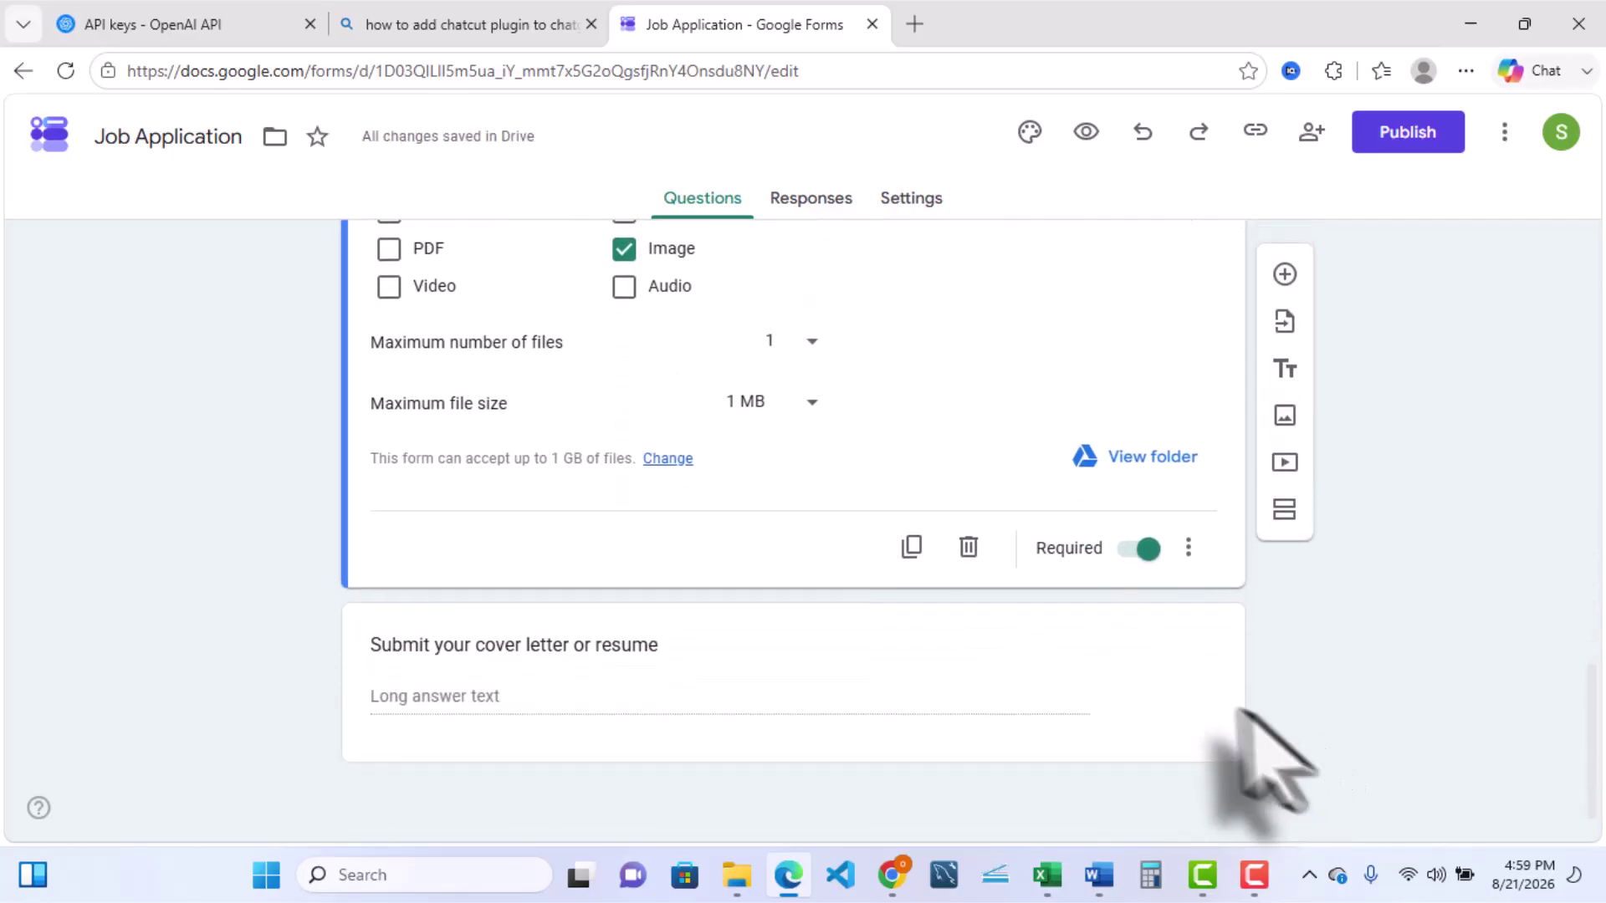
click(1196, 694)
scroll(1163, 669, up, 5)
scroll(1163, 669, down, 1)
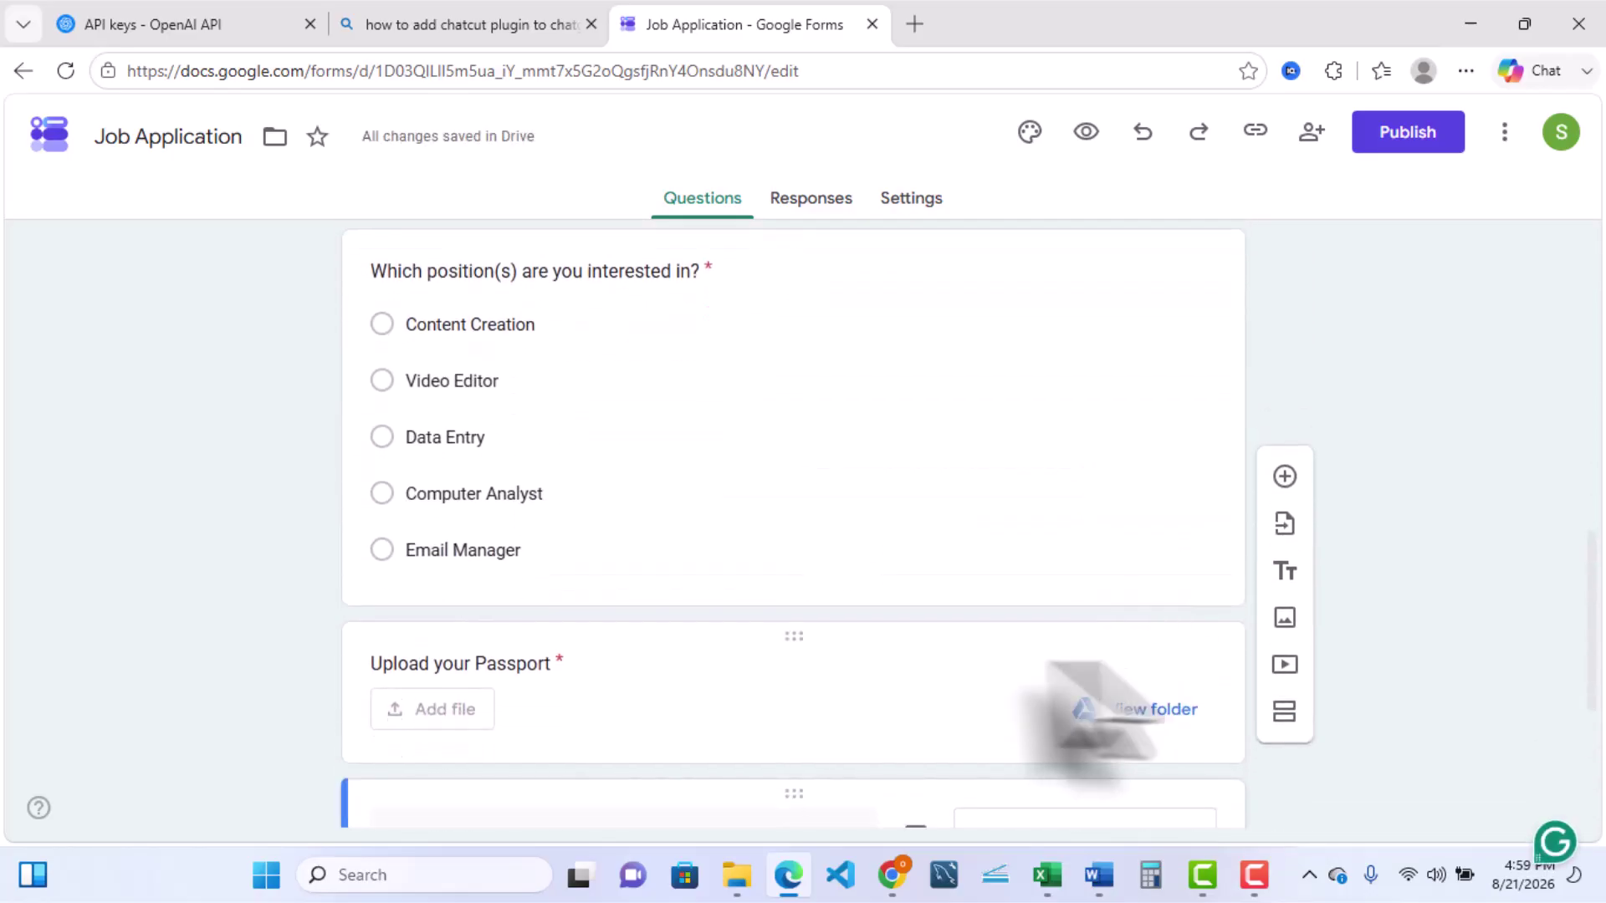
scroll(475, 709, down, 3)
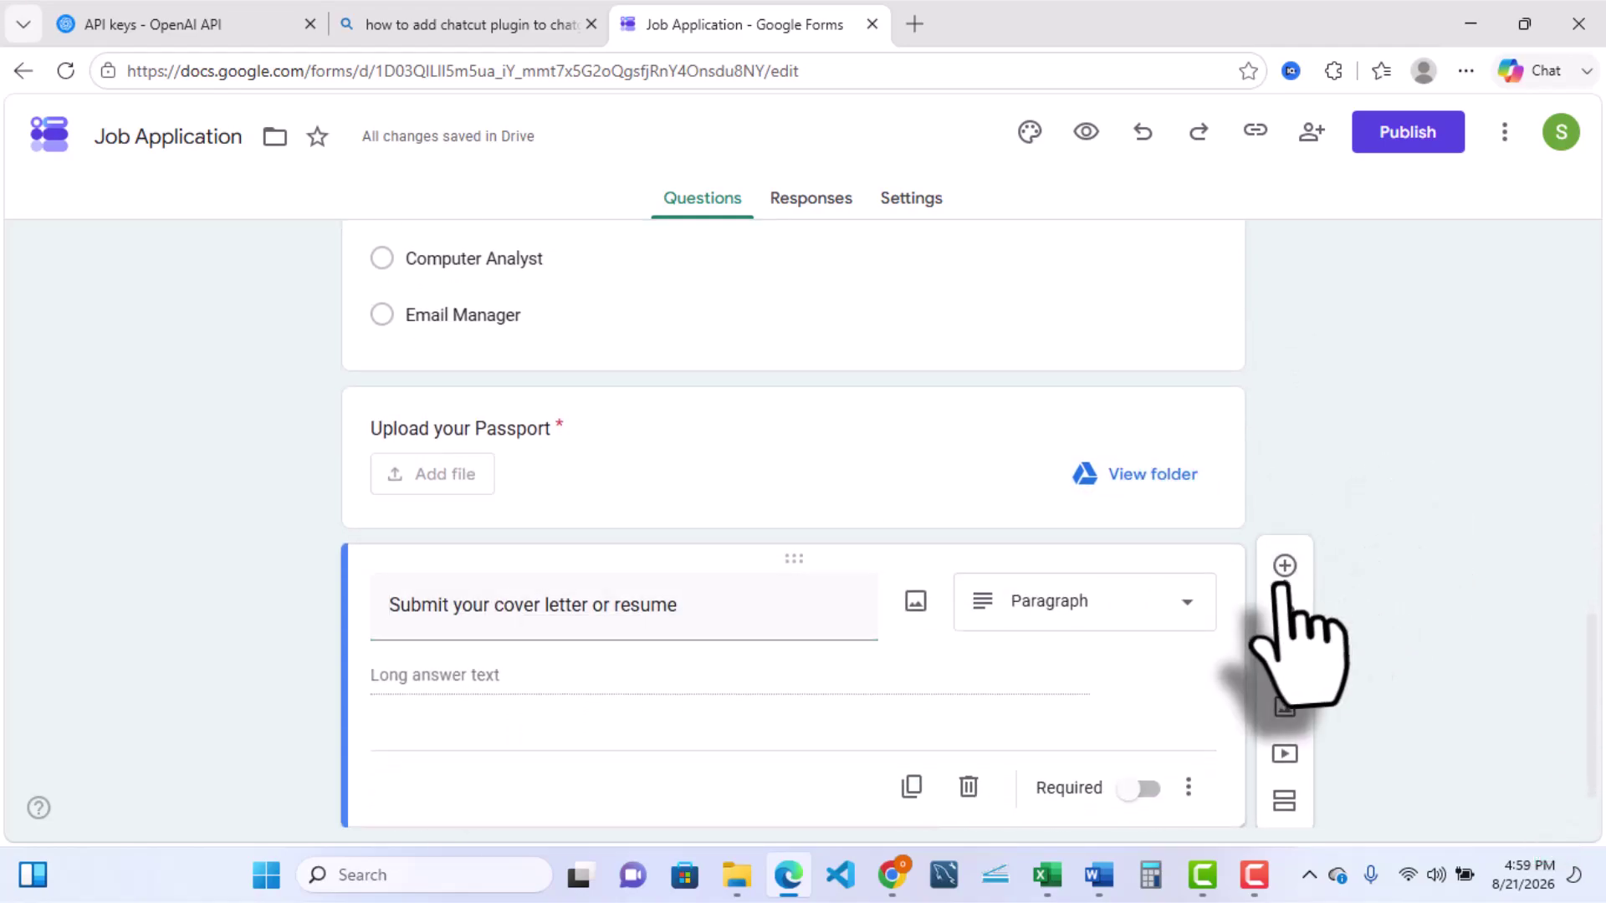
click(1285, 565)
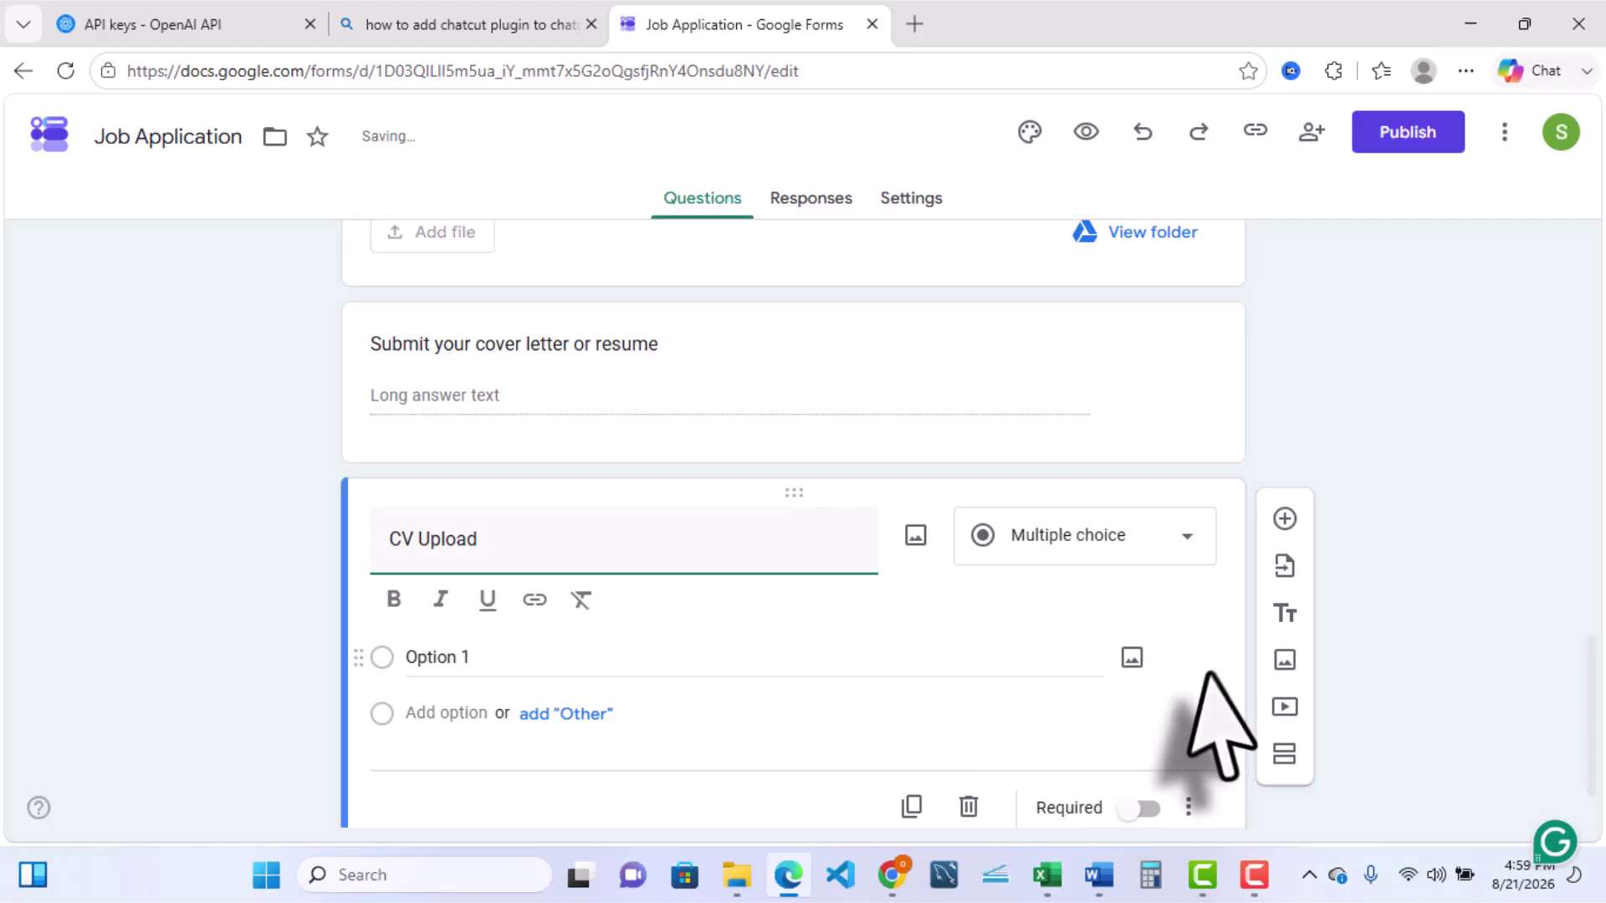
click(1108, 540)
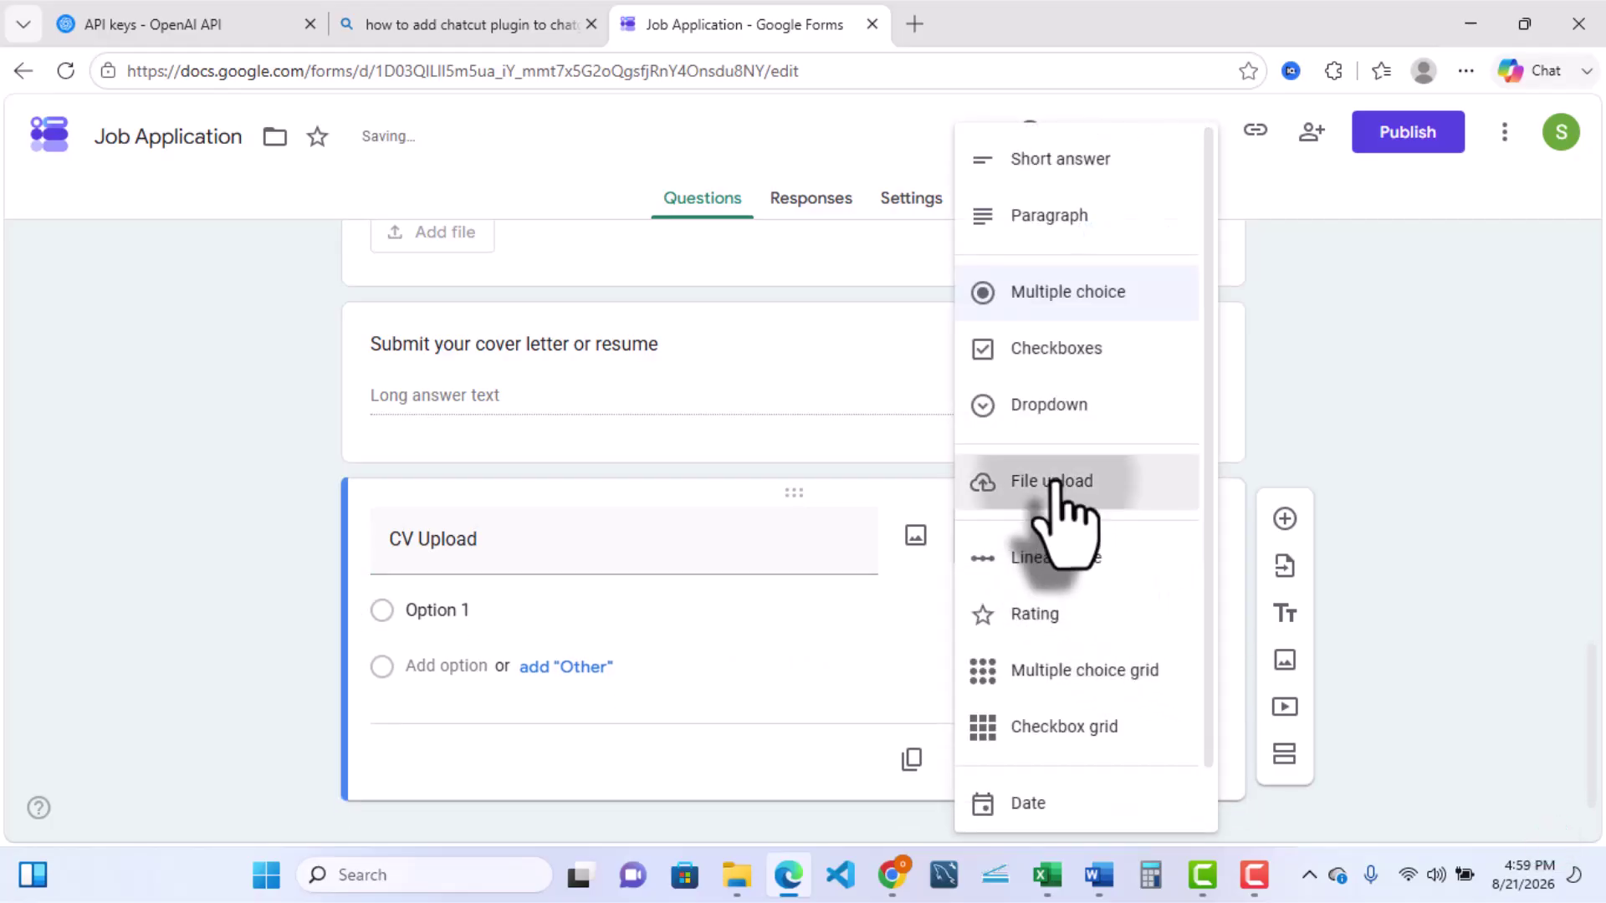
click(1055, 485)
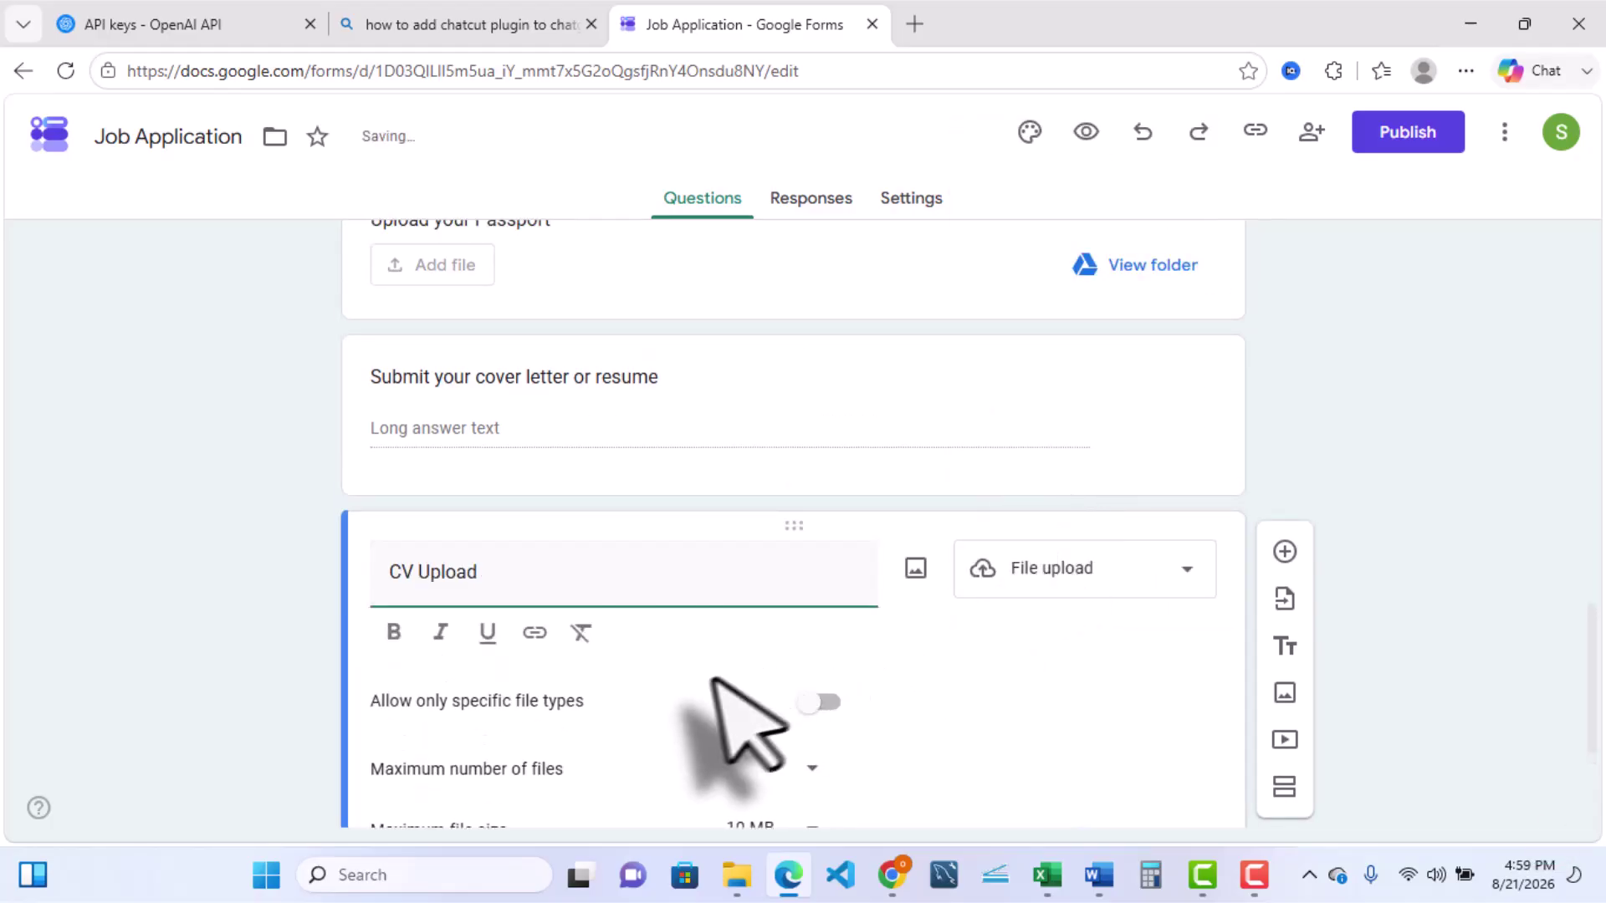
Restrict the "CV Upload" question to specific file types, allowing PDF and Document.
click(821, 702)
scroll(891, 736, down, 1)
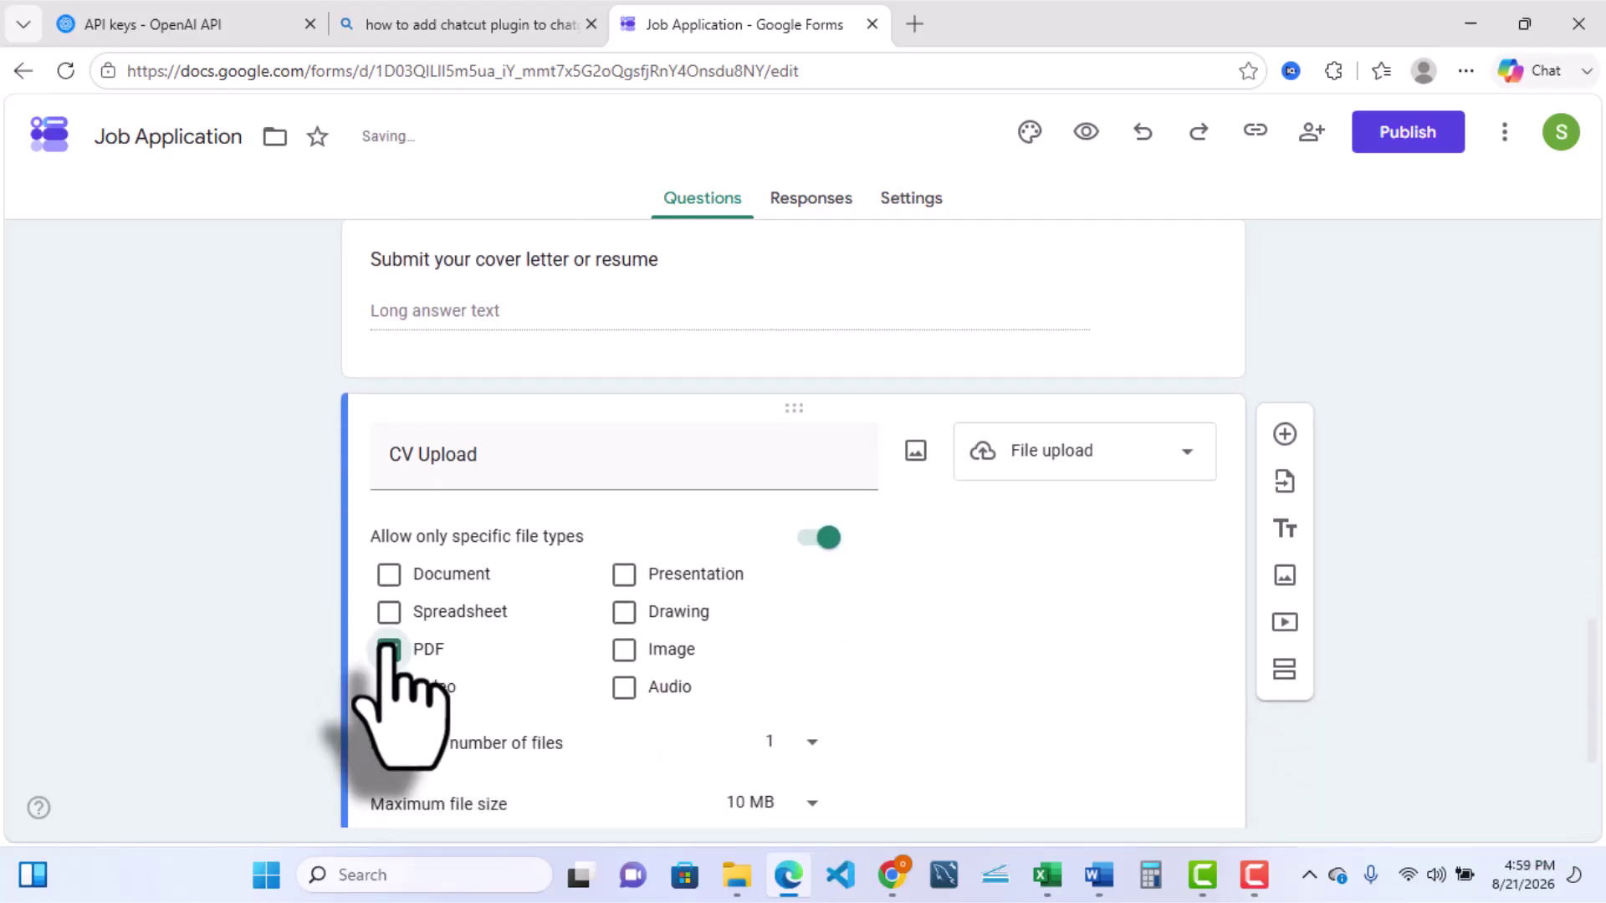
click(389, 575)
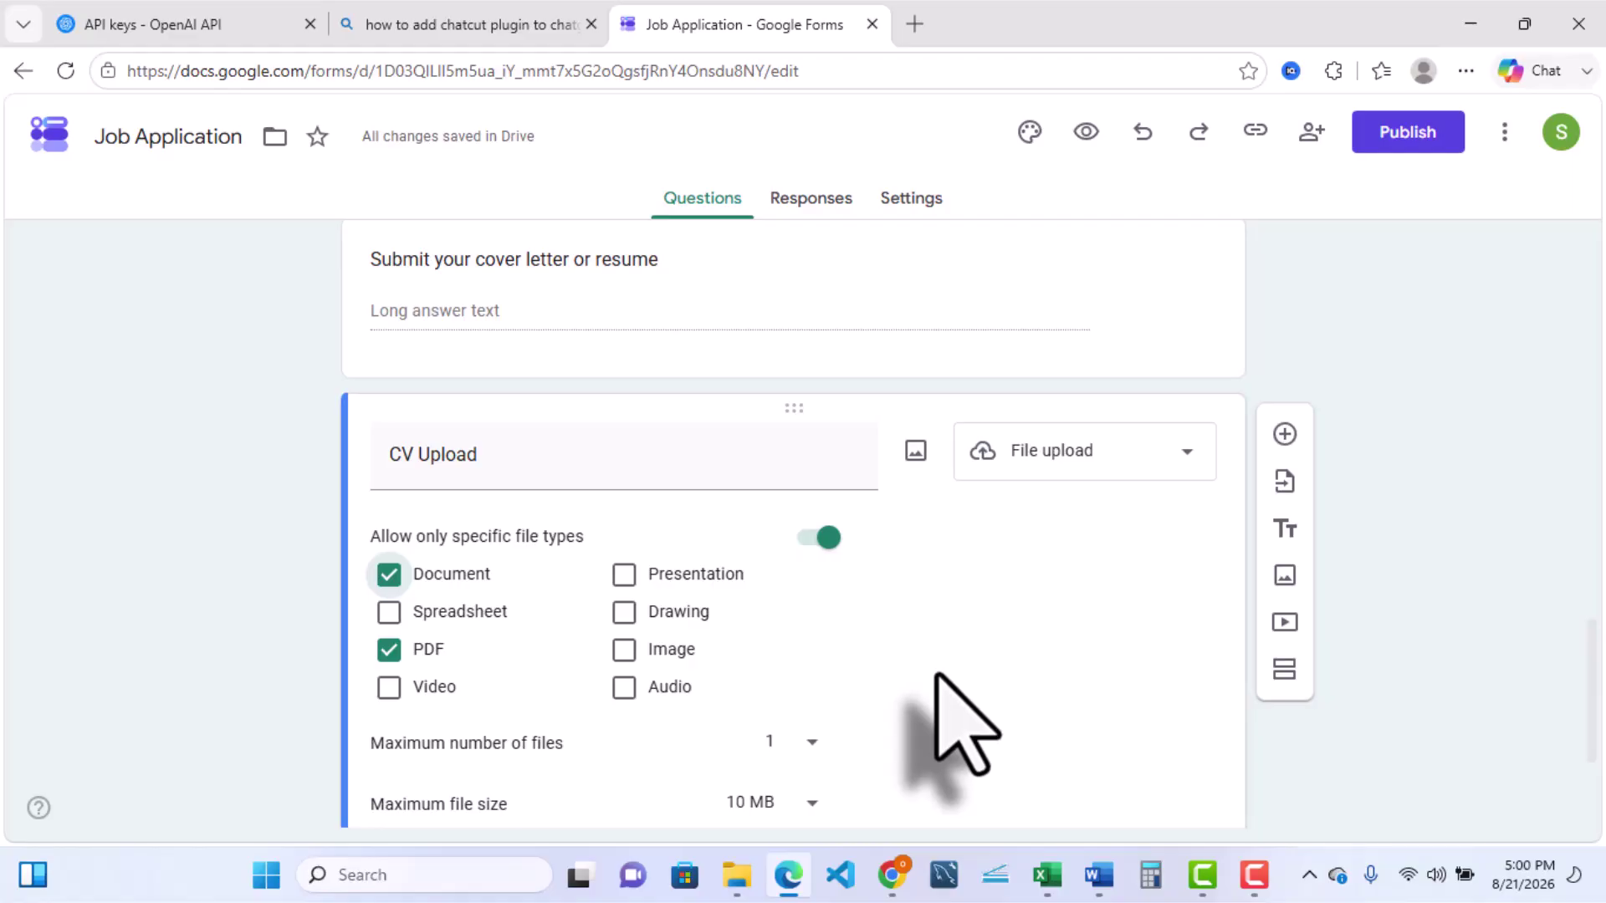
Keep the "CV Upload" maximum file size at 10 MB and make the question required.
scroll(941, 703, down, 3)
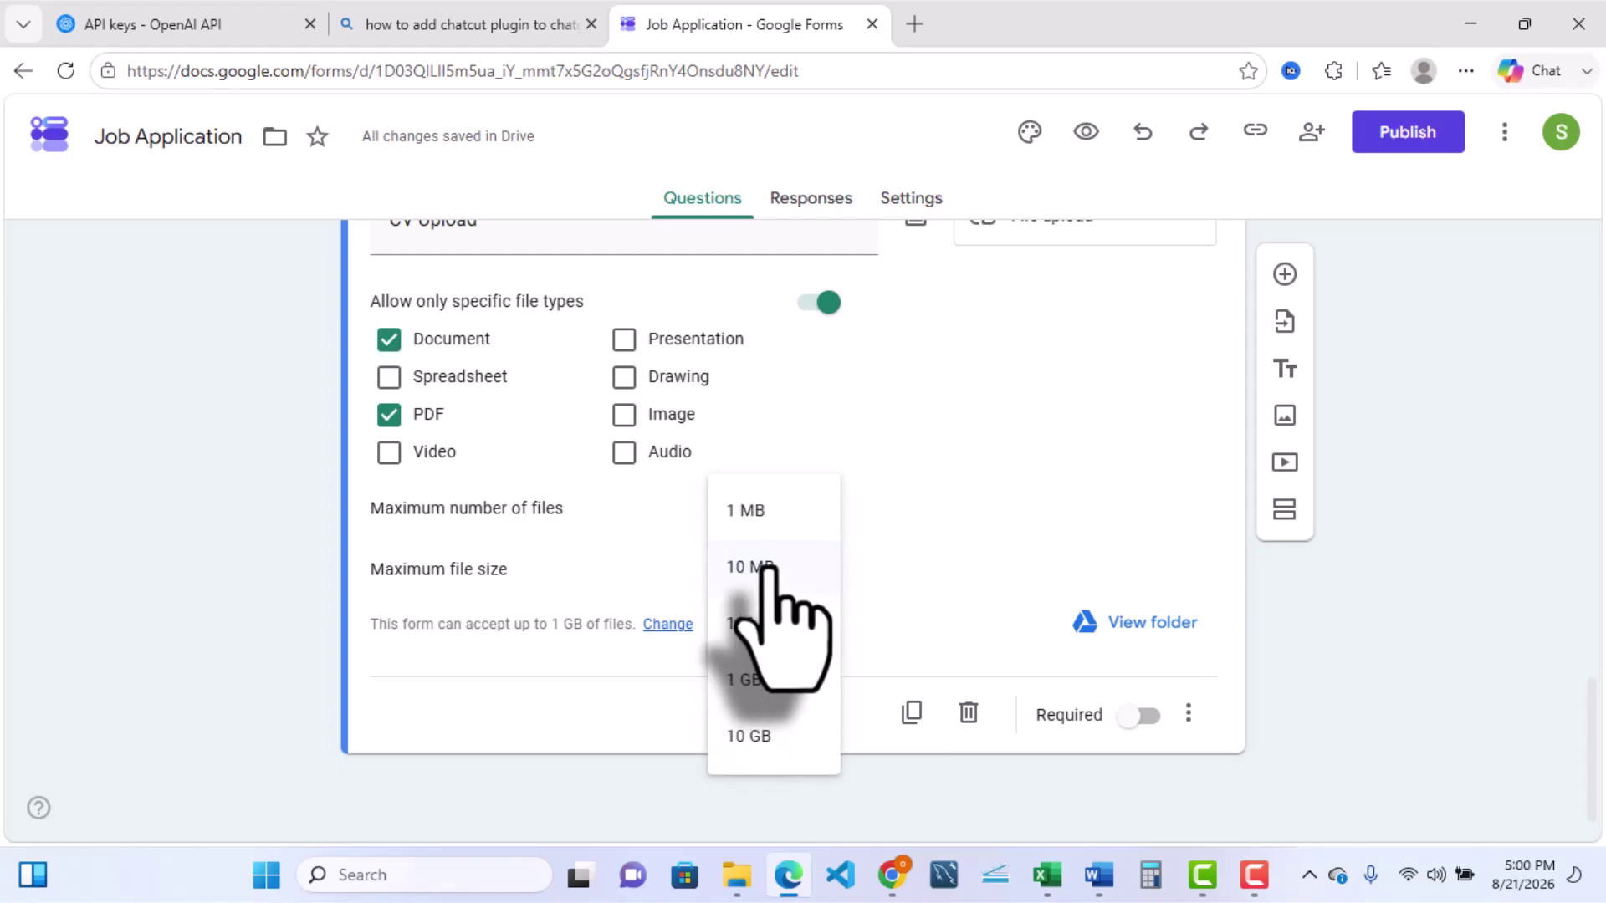
click(764, 569)
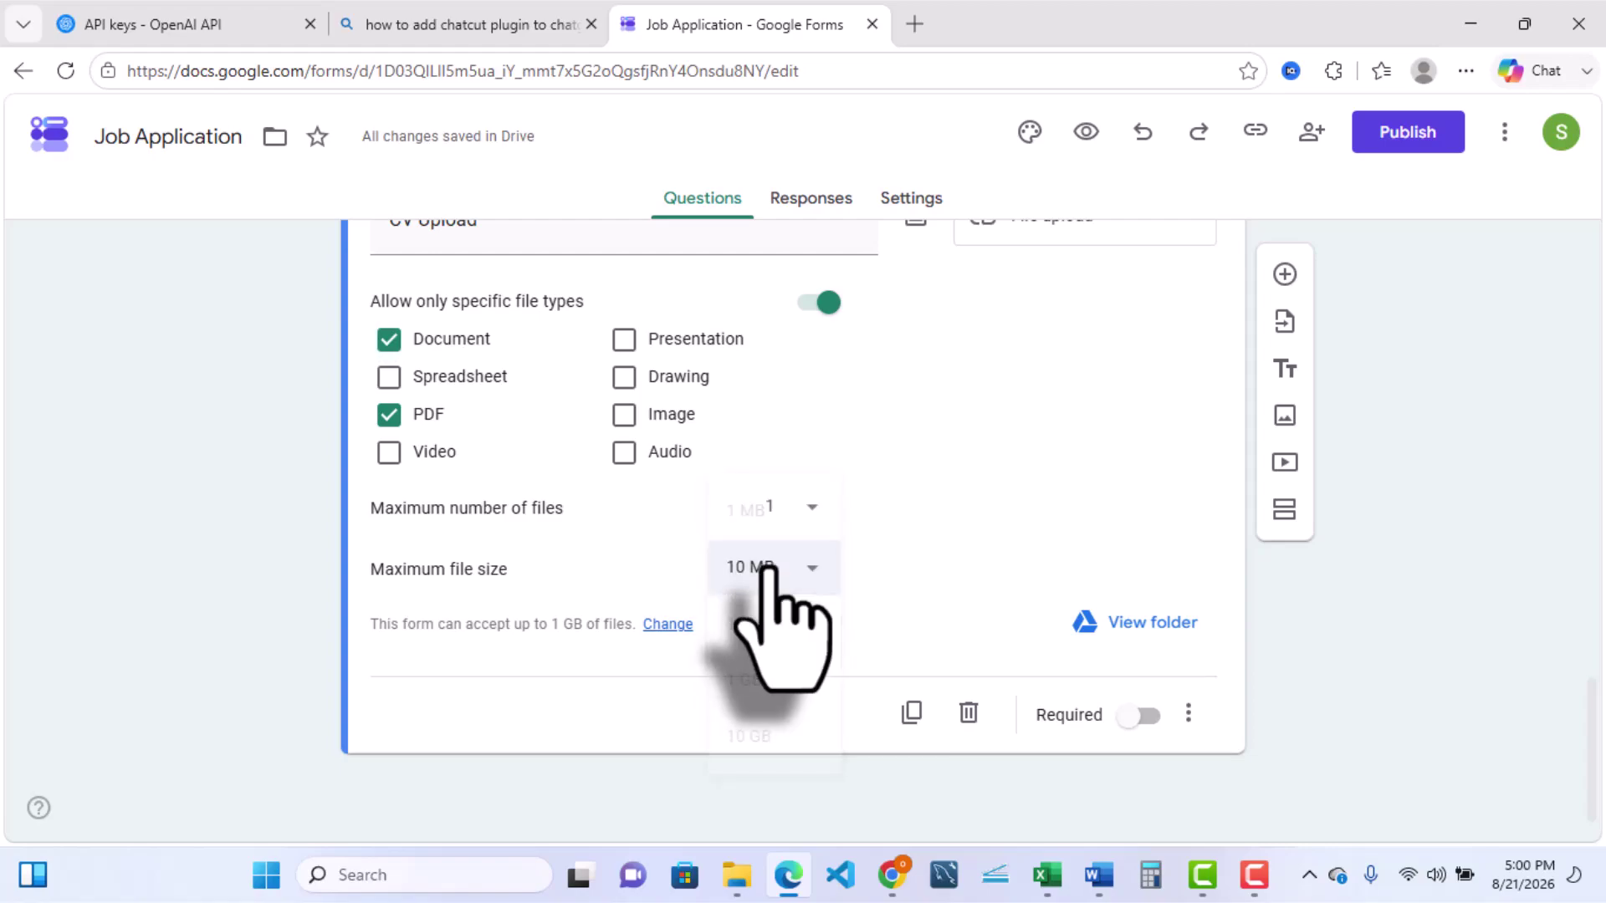
click(1141, 716)
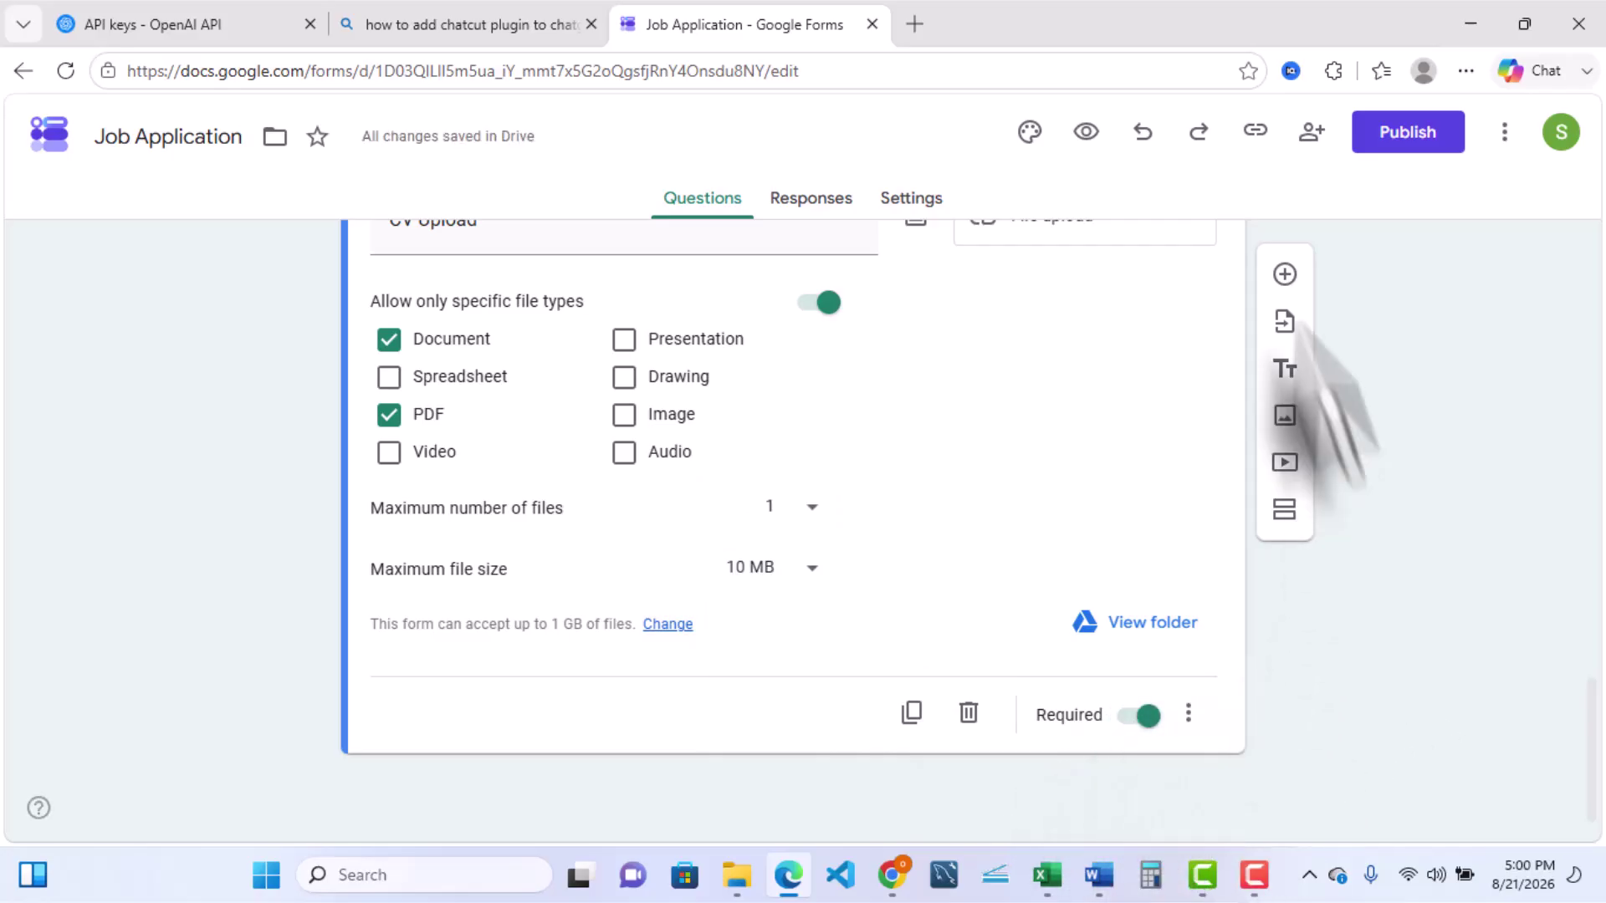
Add a blank multiple-choice question after "CV Upload" and look over the form's preceding questions.
click(1285, 274)
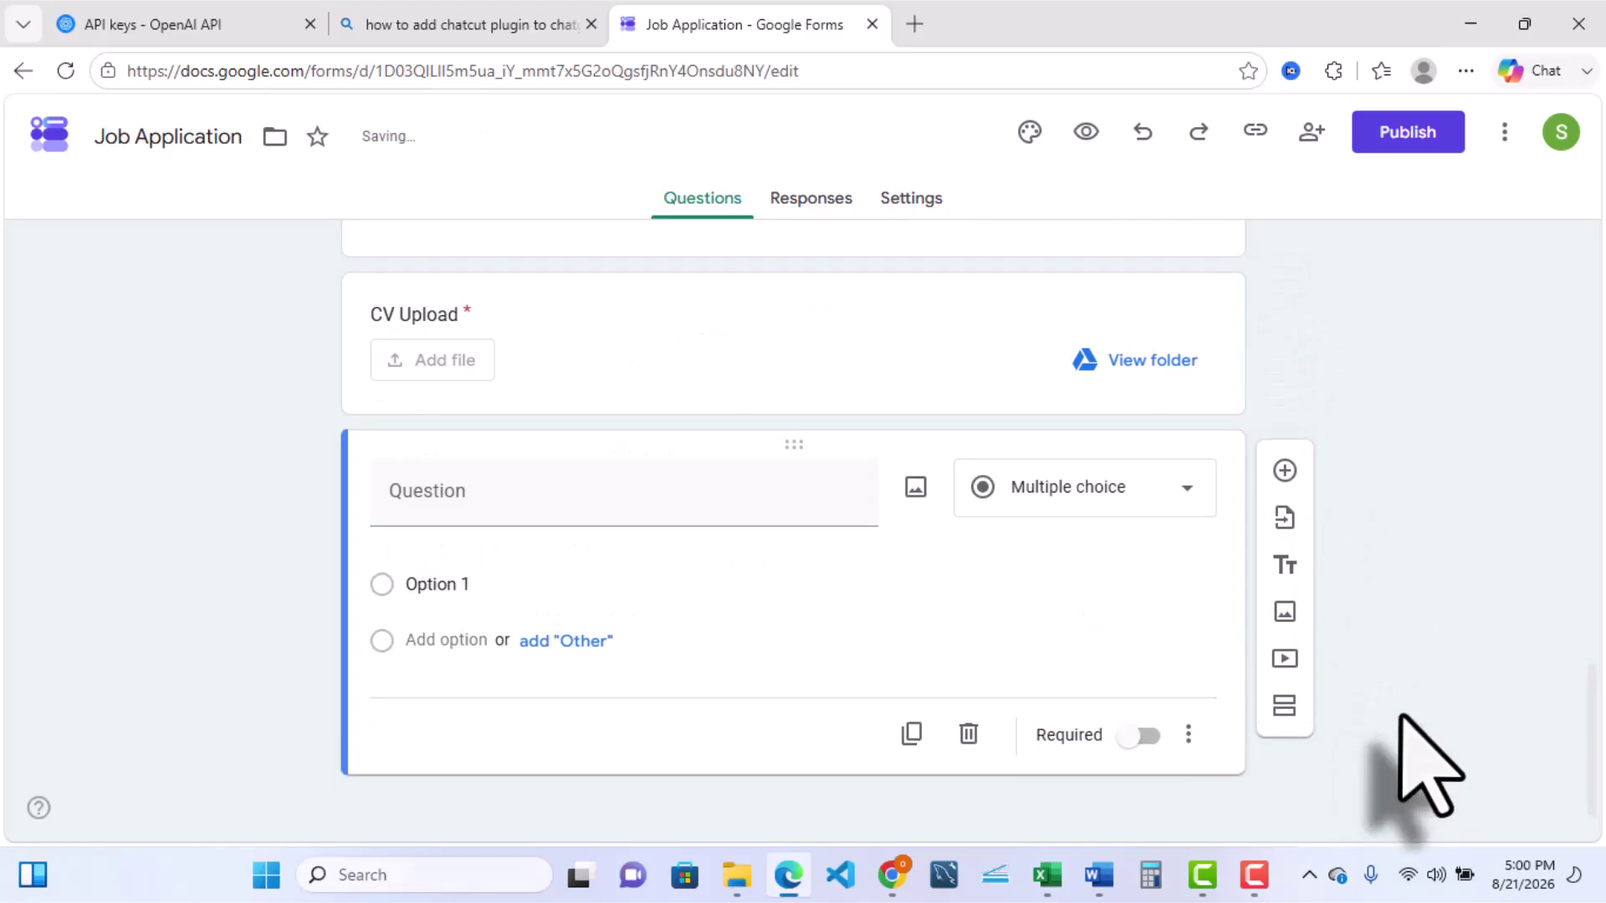
scroll(1414, 765, up, 5)
scroll(1393, 694, up, 12)
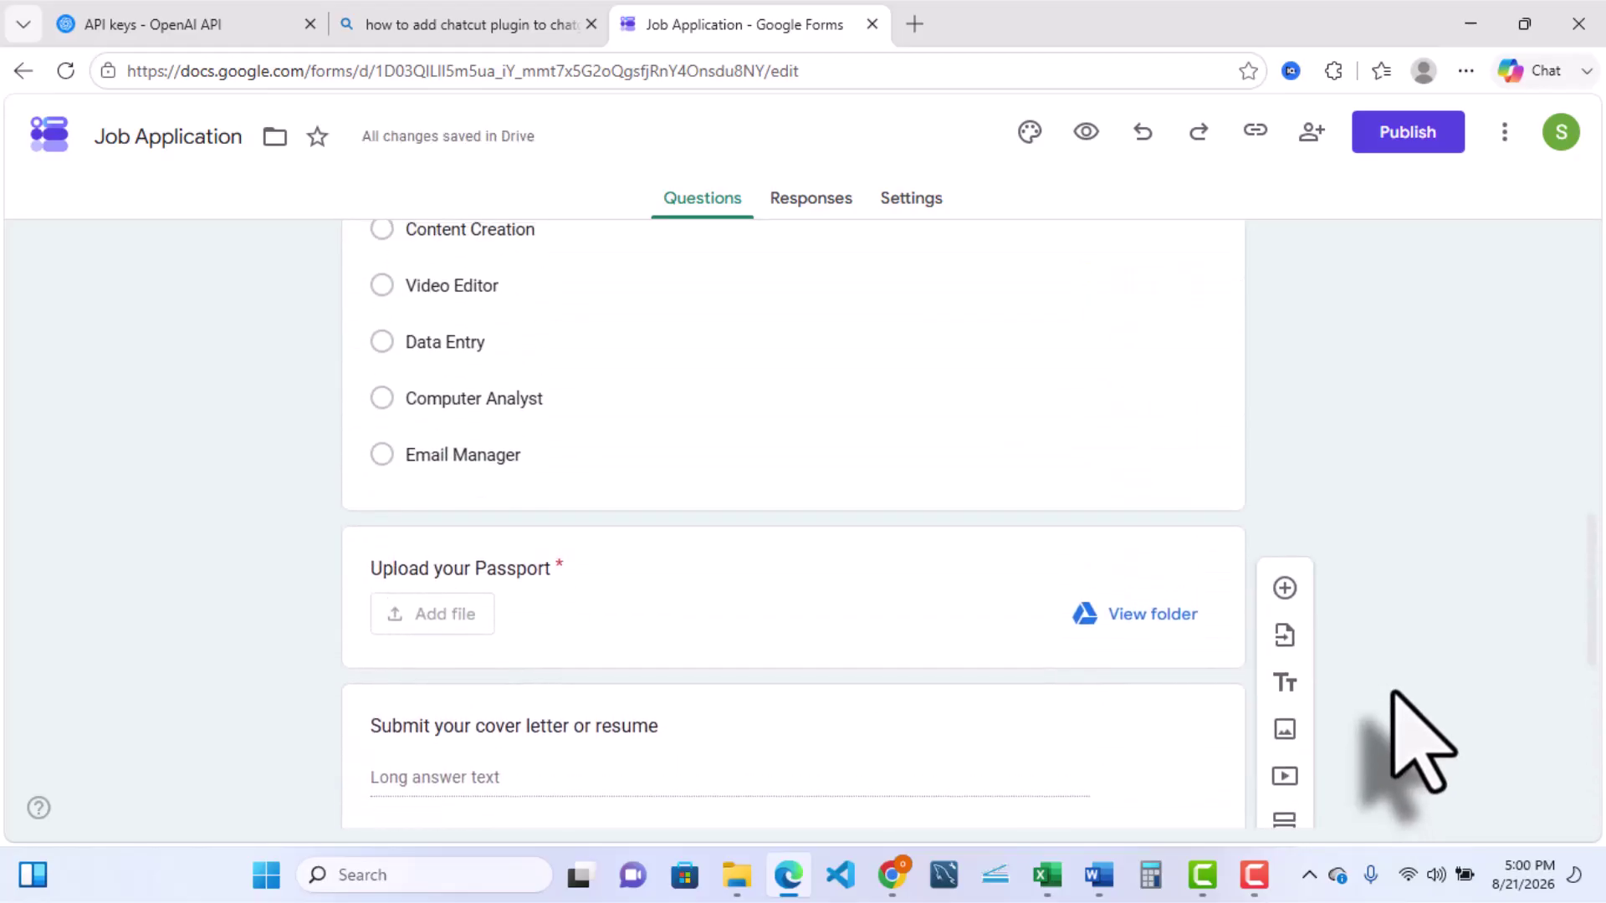
scroll(1390, 677, down, 15)
scroll(1390, 678, down, 3)
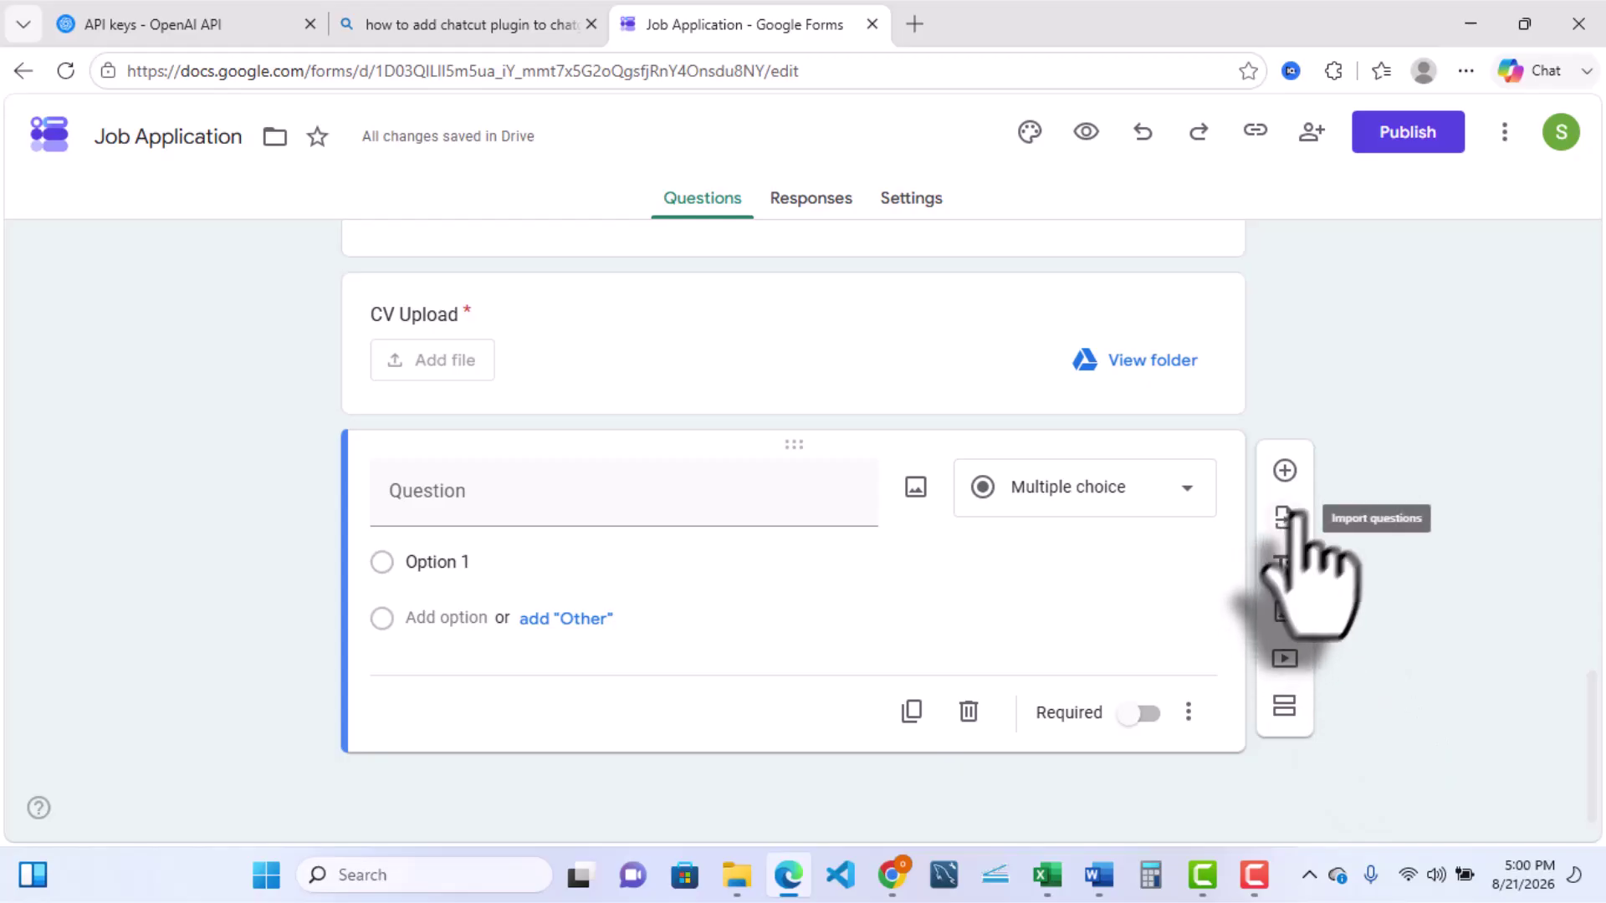
Replace the form's header image with the Work and School theme photo of hands flipping through dark files.
scroll(1381, 497, up, 10)
scroll(846, 304, up, 8)
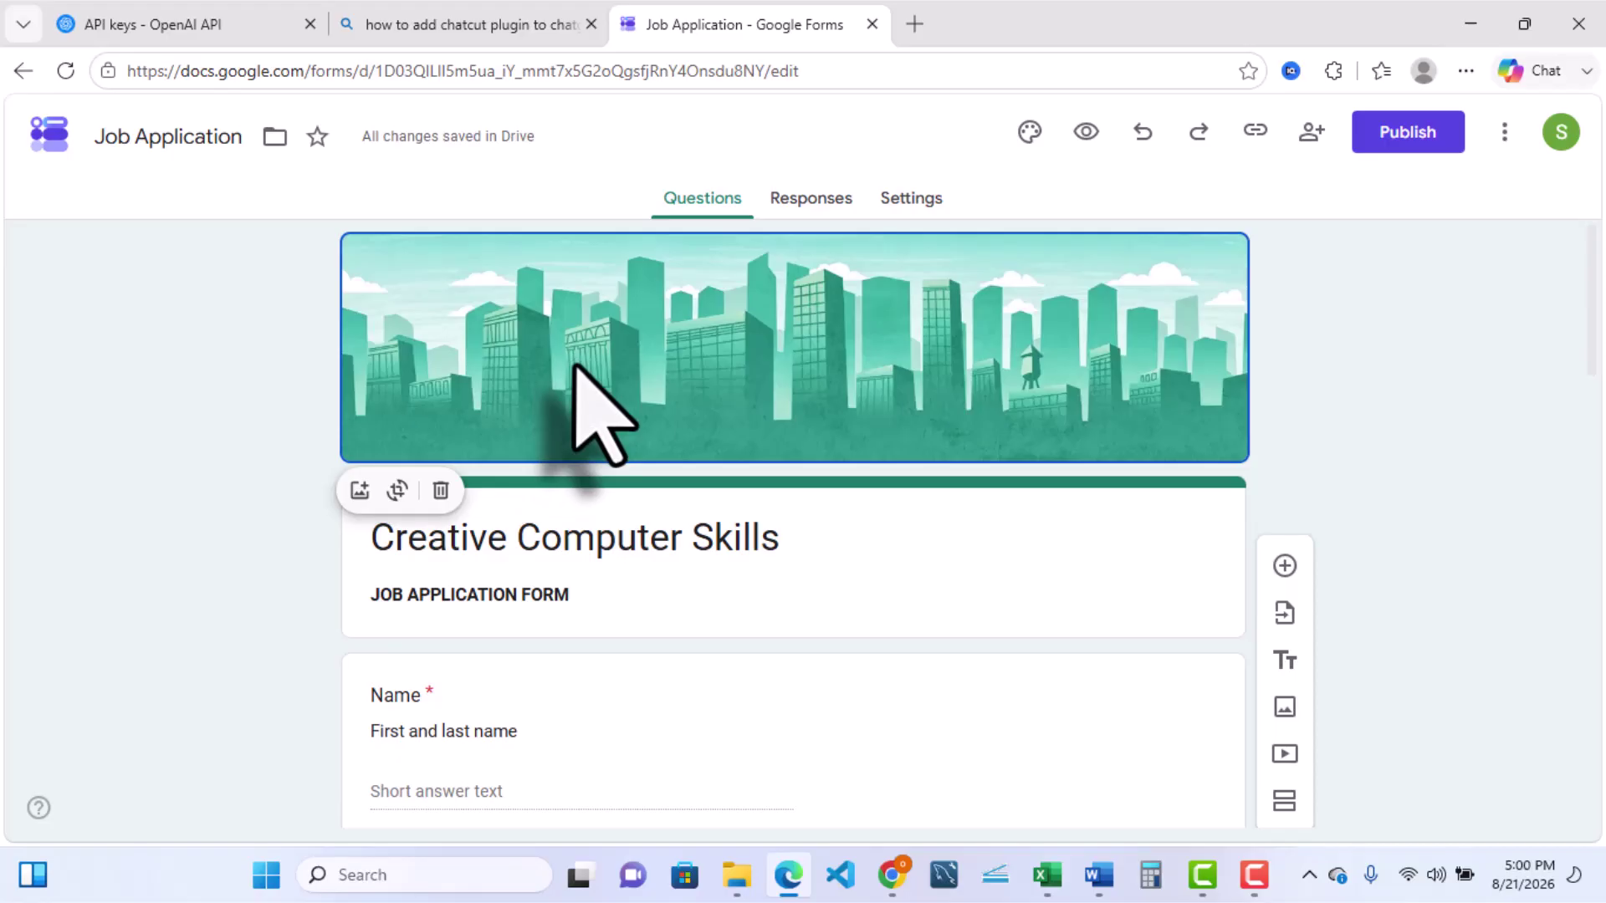
click(1029, 131)
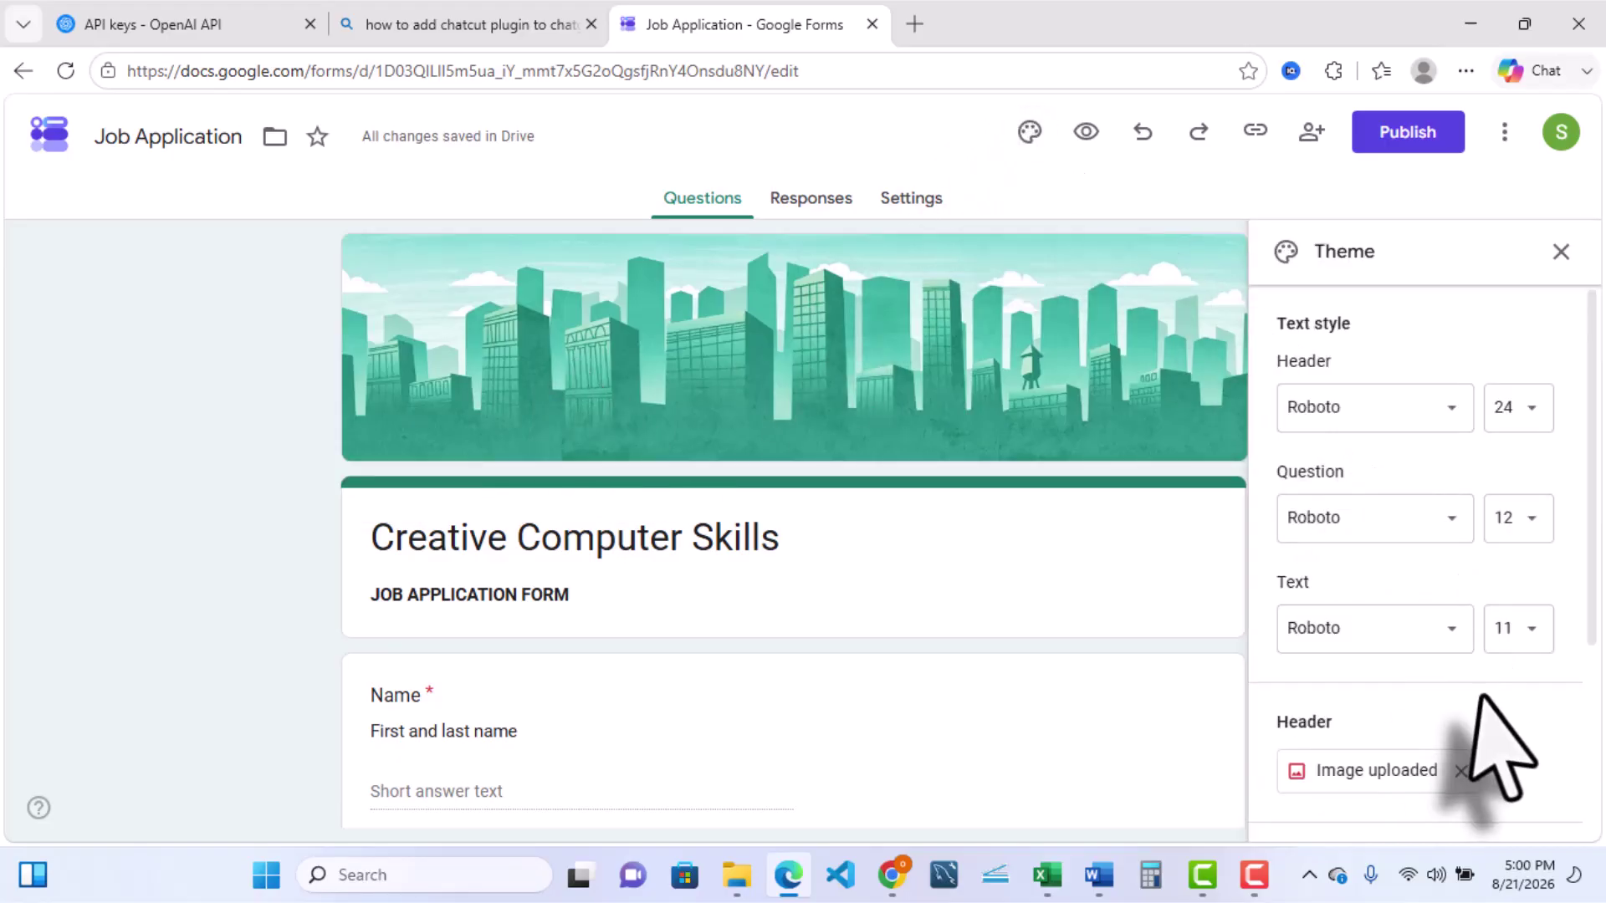
scroll(1476, 698, down, 1)
scroll(1476, 699, down, 2)
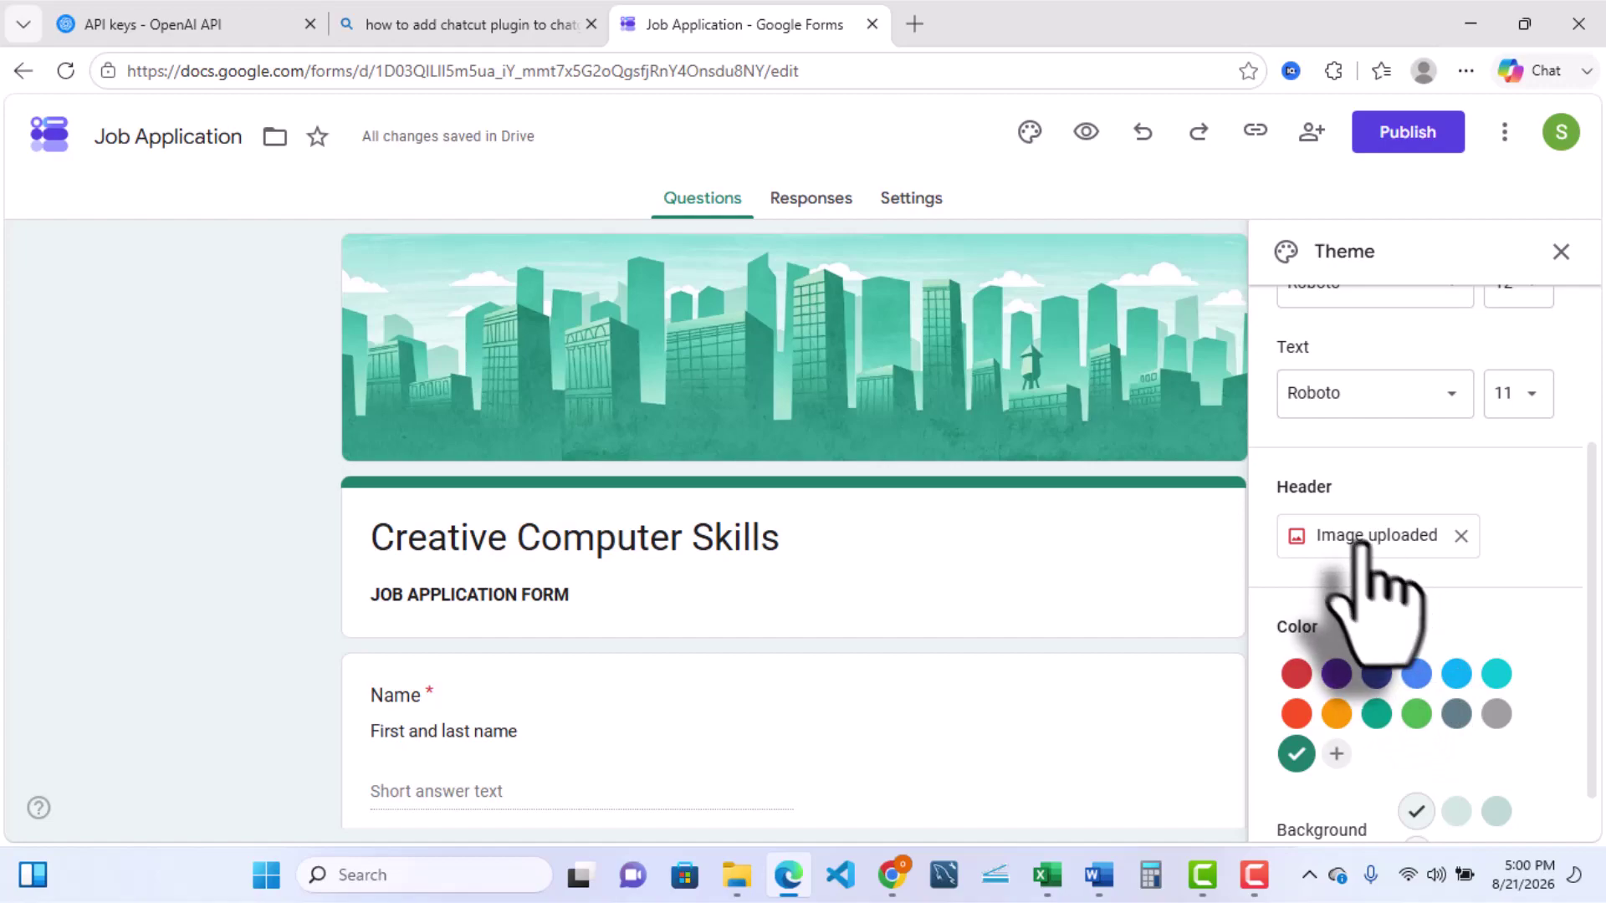
click(1348, 547)
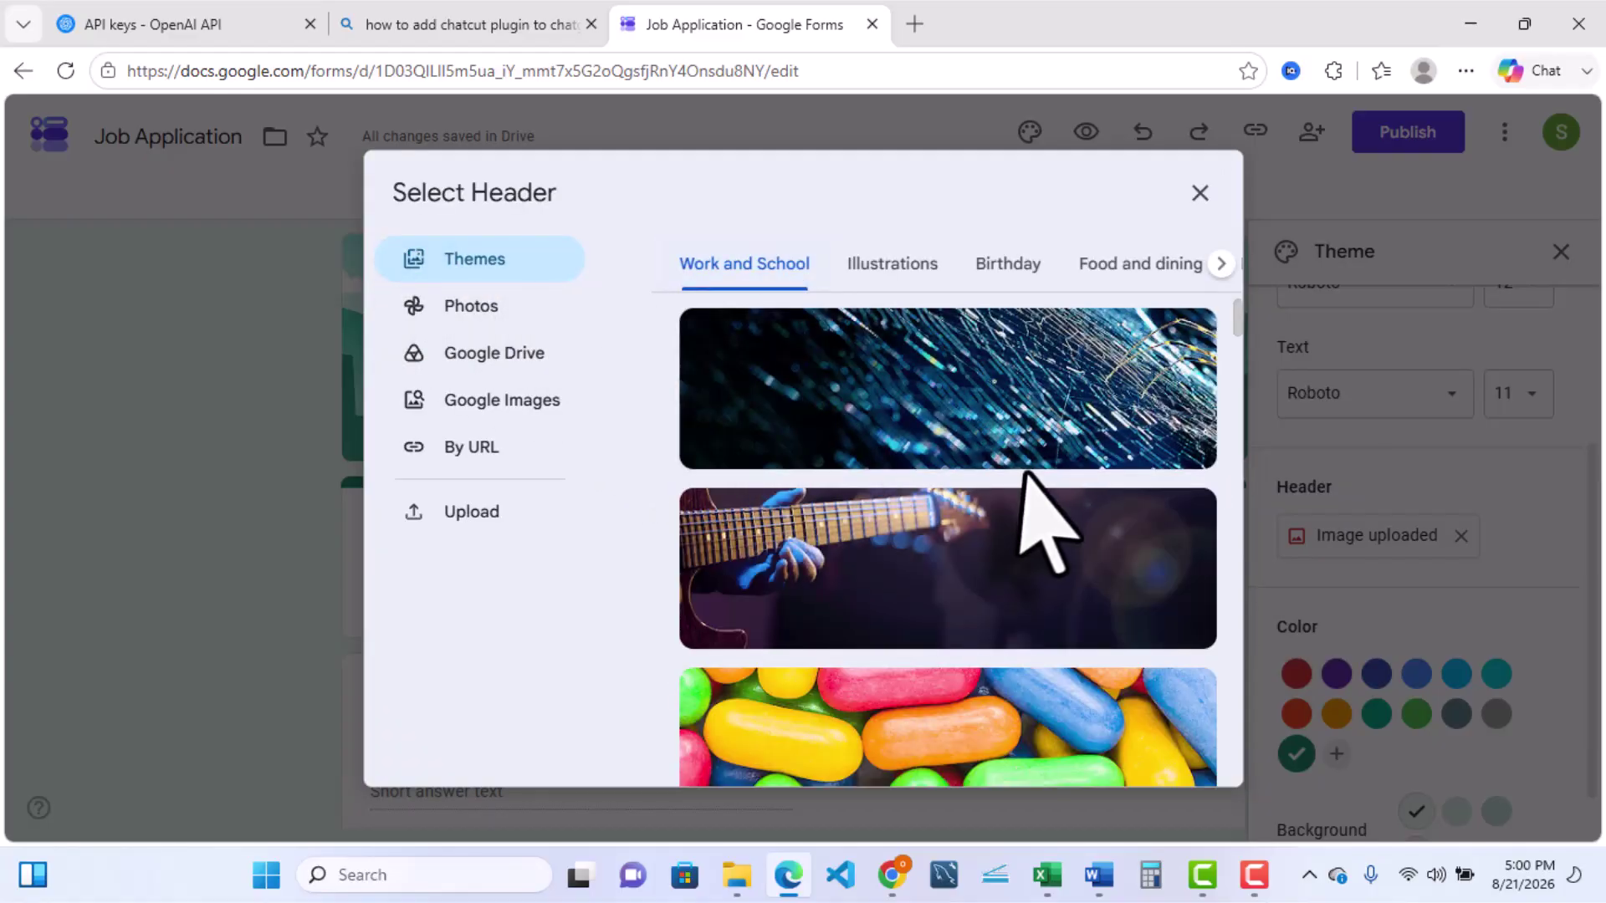
scroll(1033, 489, down, 10)
scroll(1026, 478, down, 8)
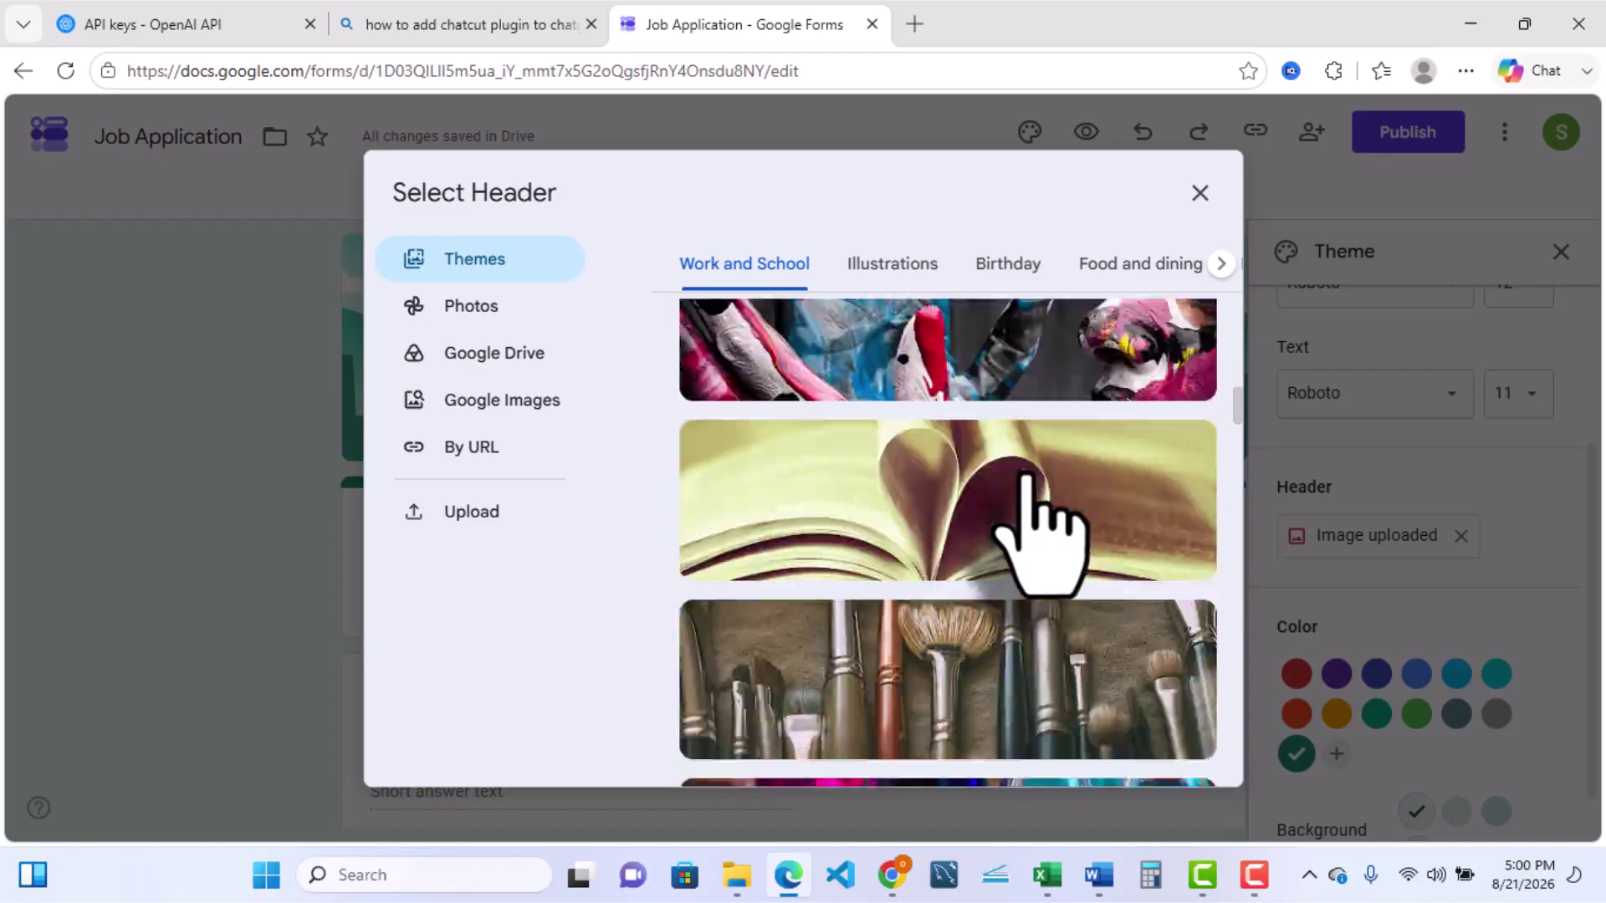
scroll(1026, 480, down, 3)
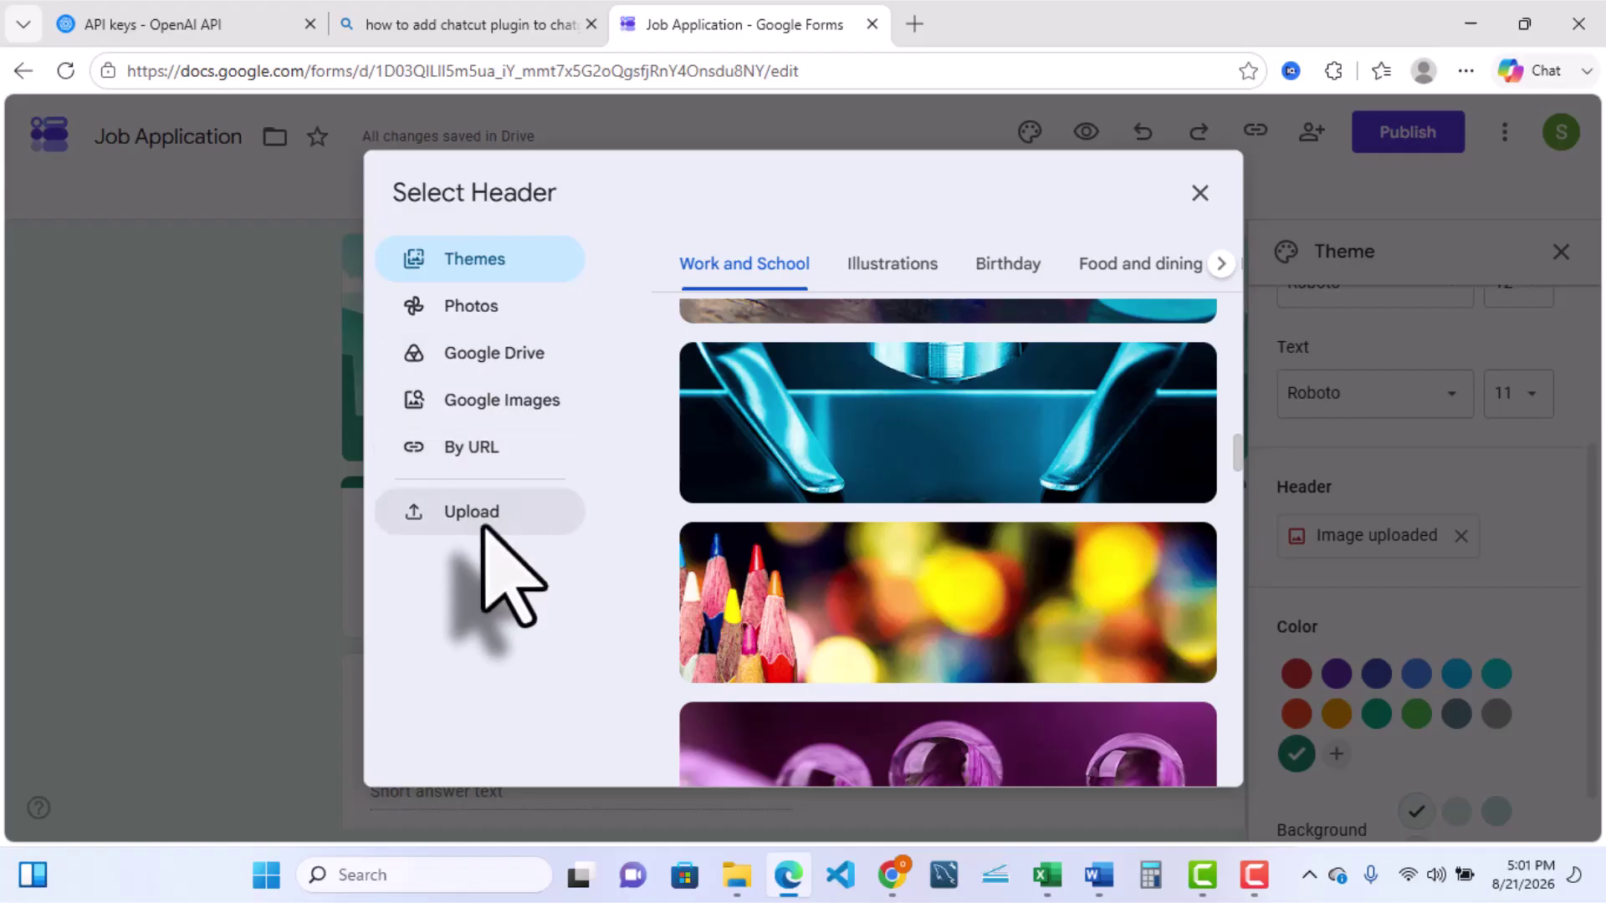
scroll(968, 519, down, 8)
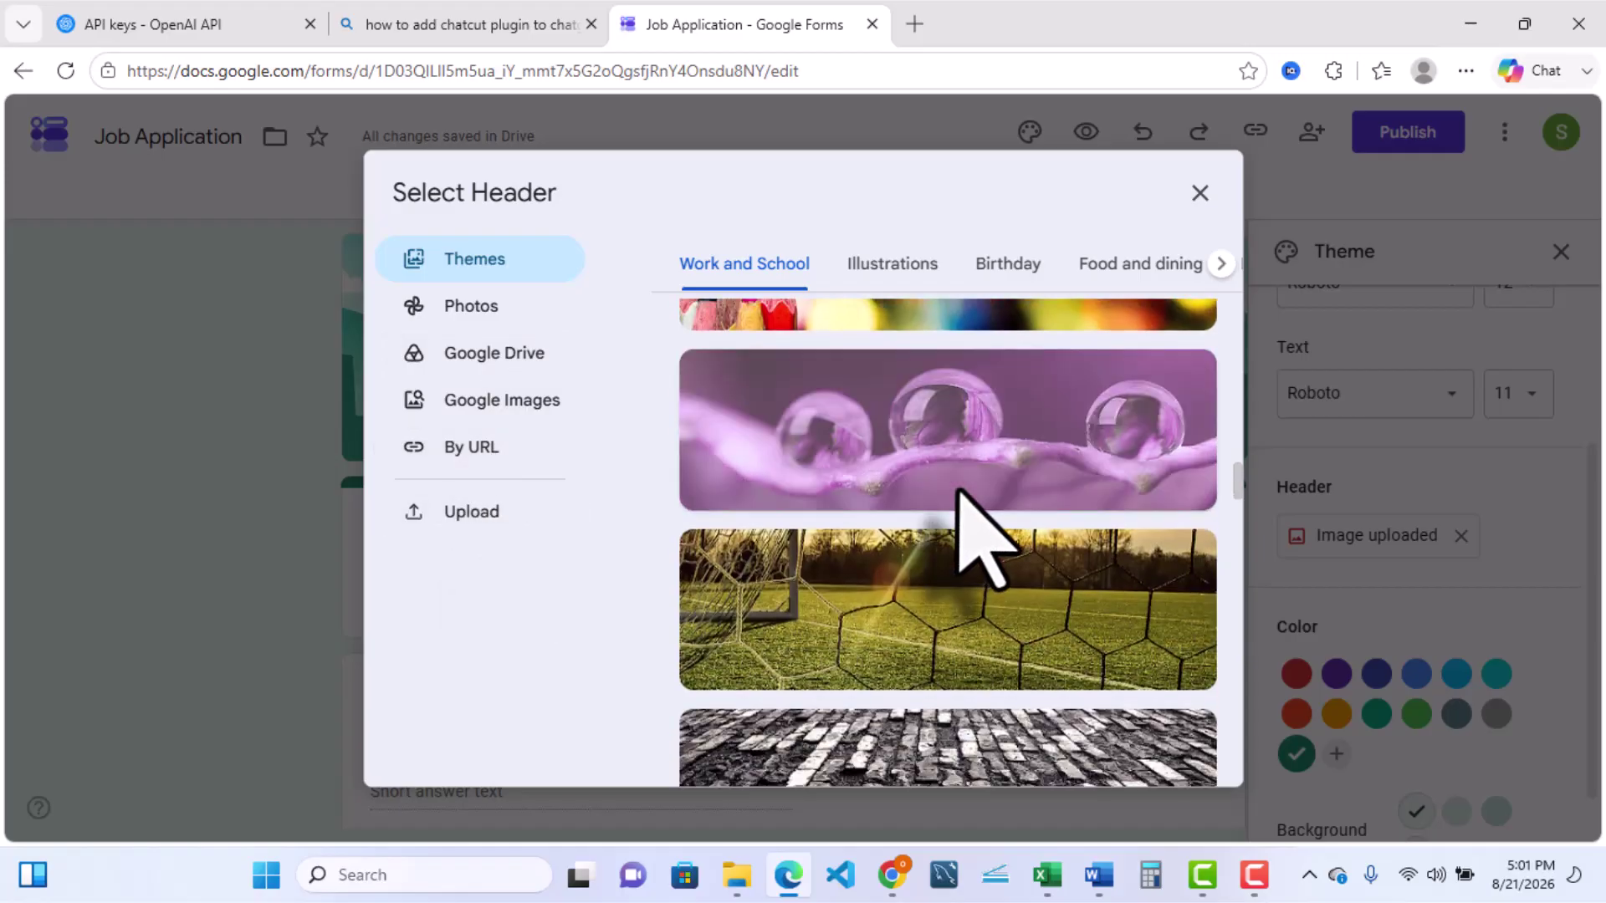
scroll(967, 519, down, 12)
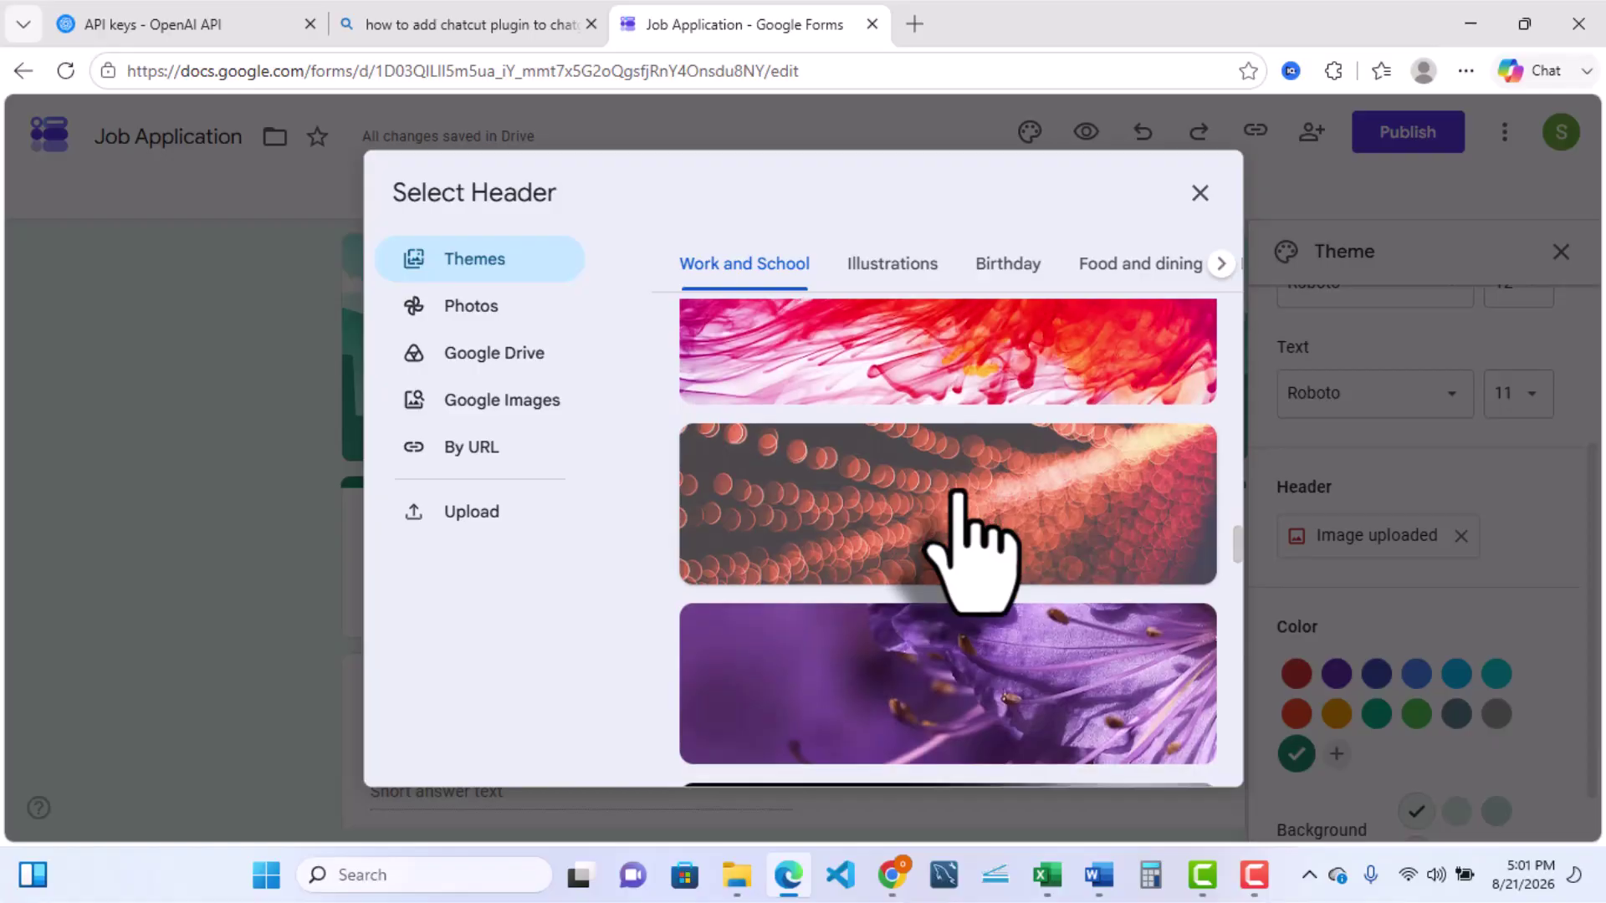
scroll(970, 548, down, 5)
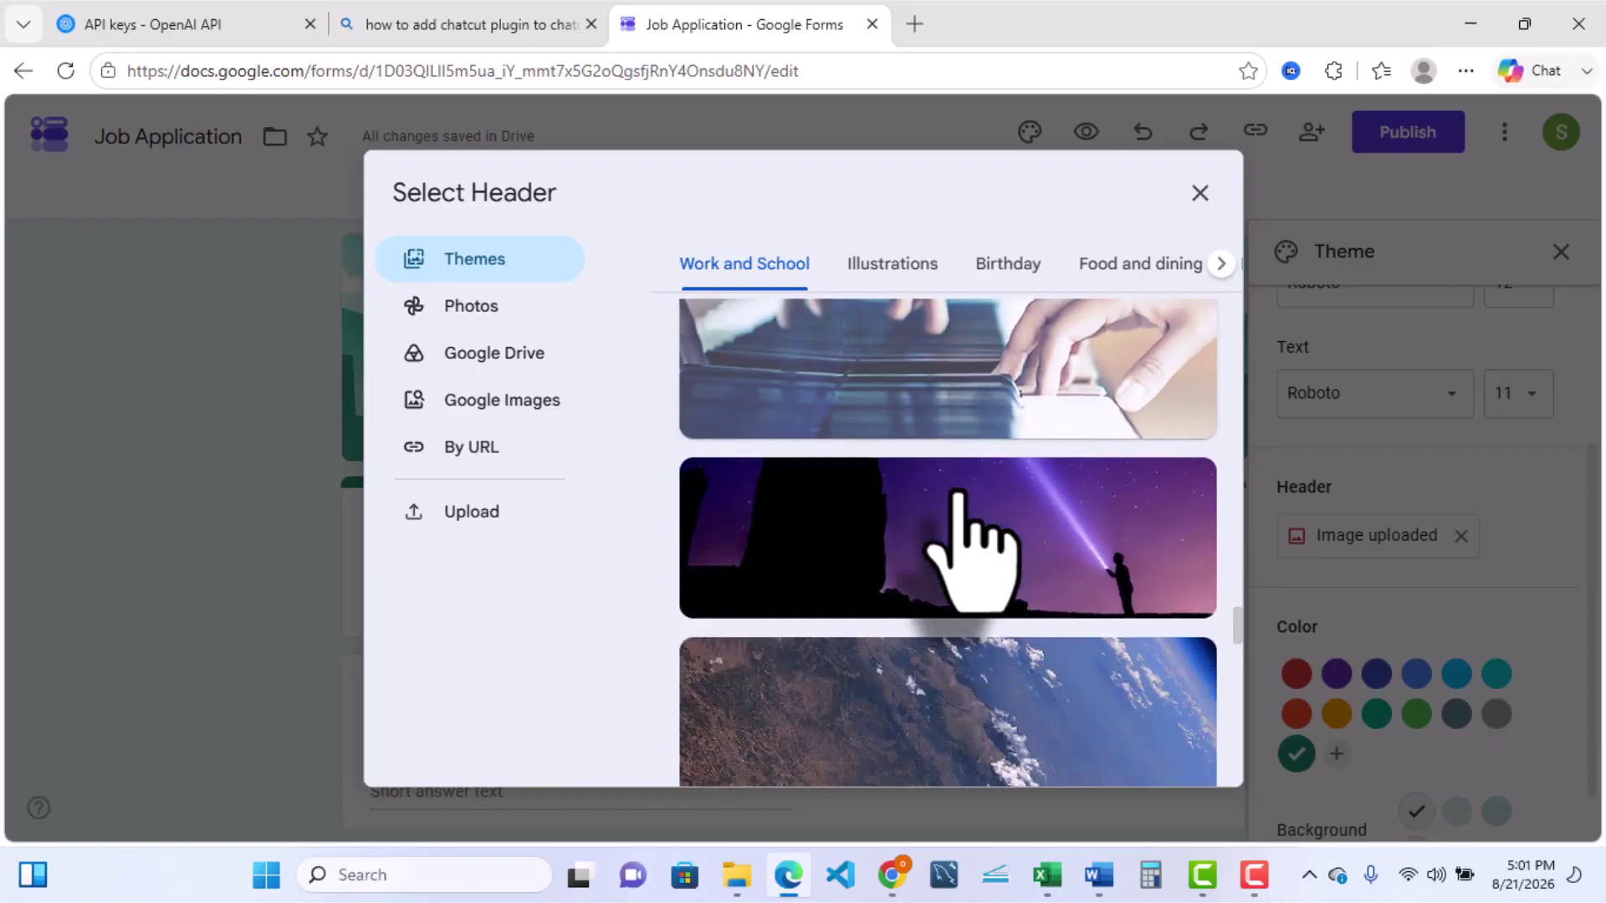
scroll(971, 548, up, 1)
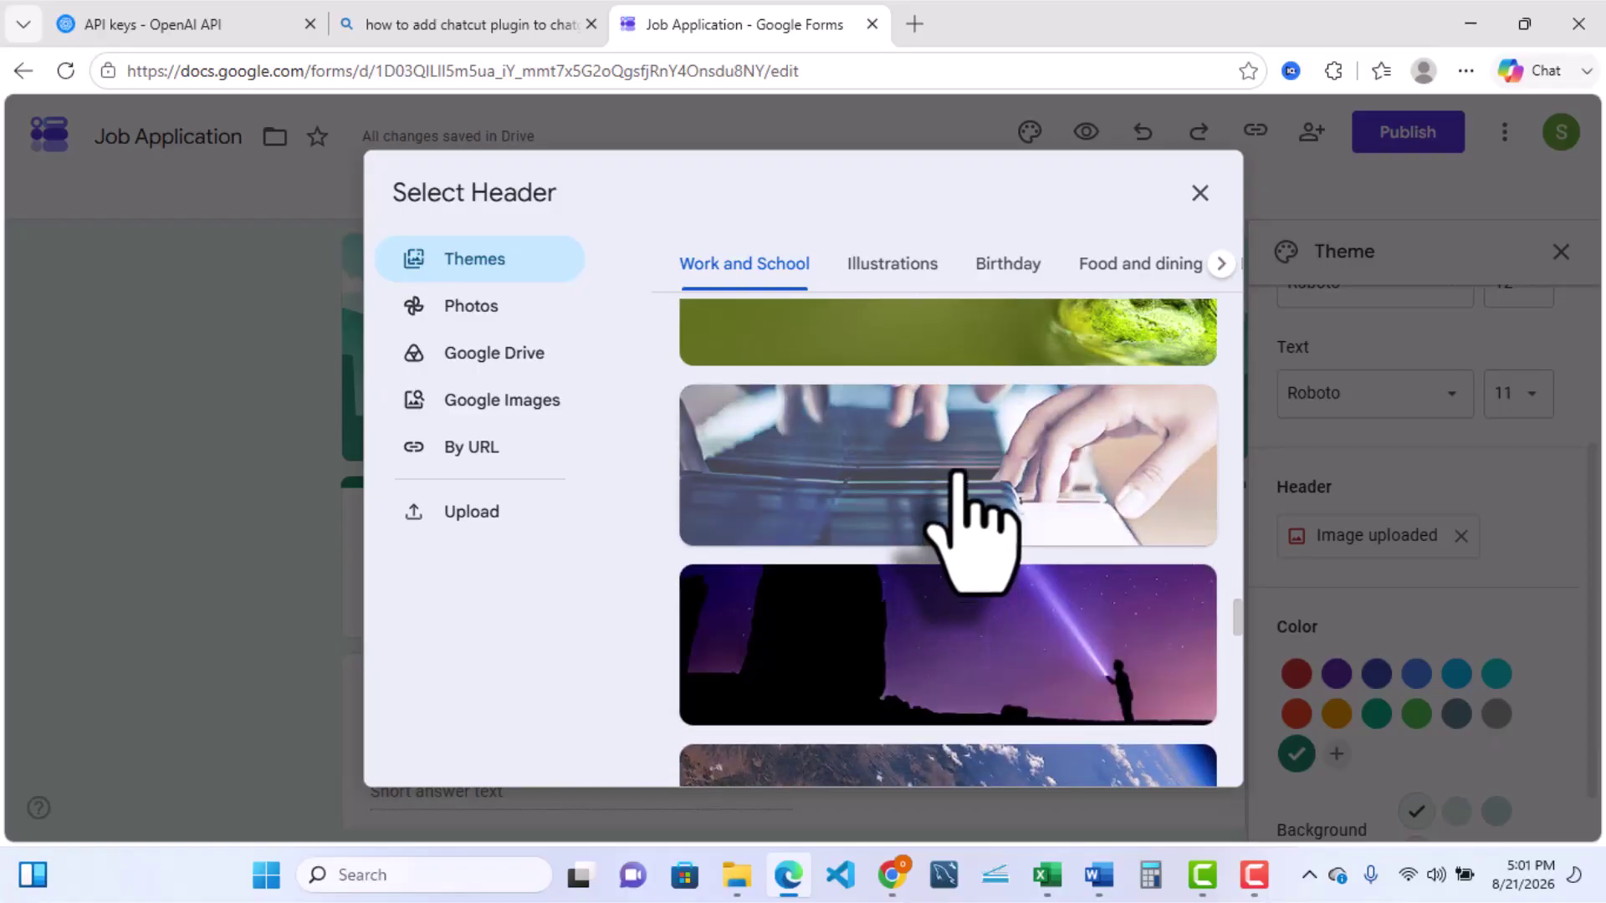
click(968, 464)
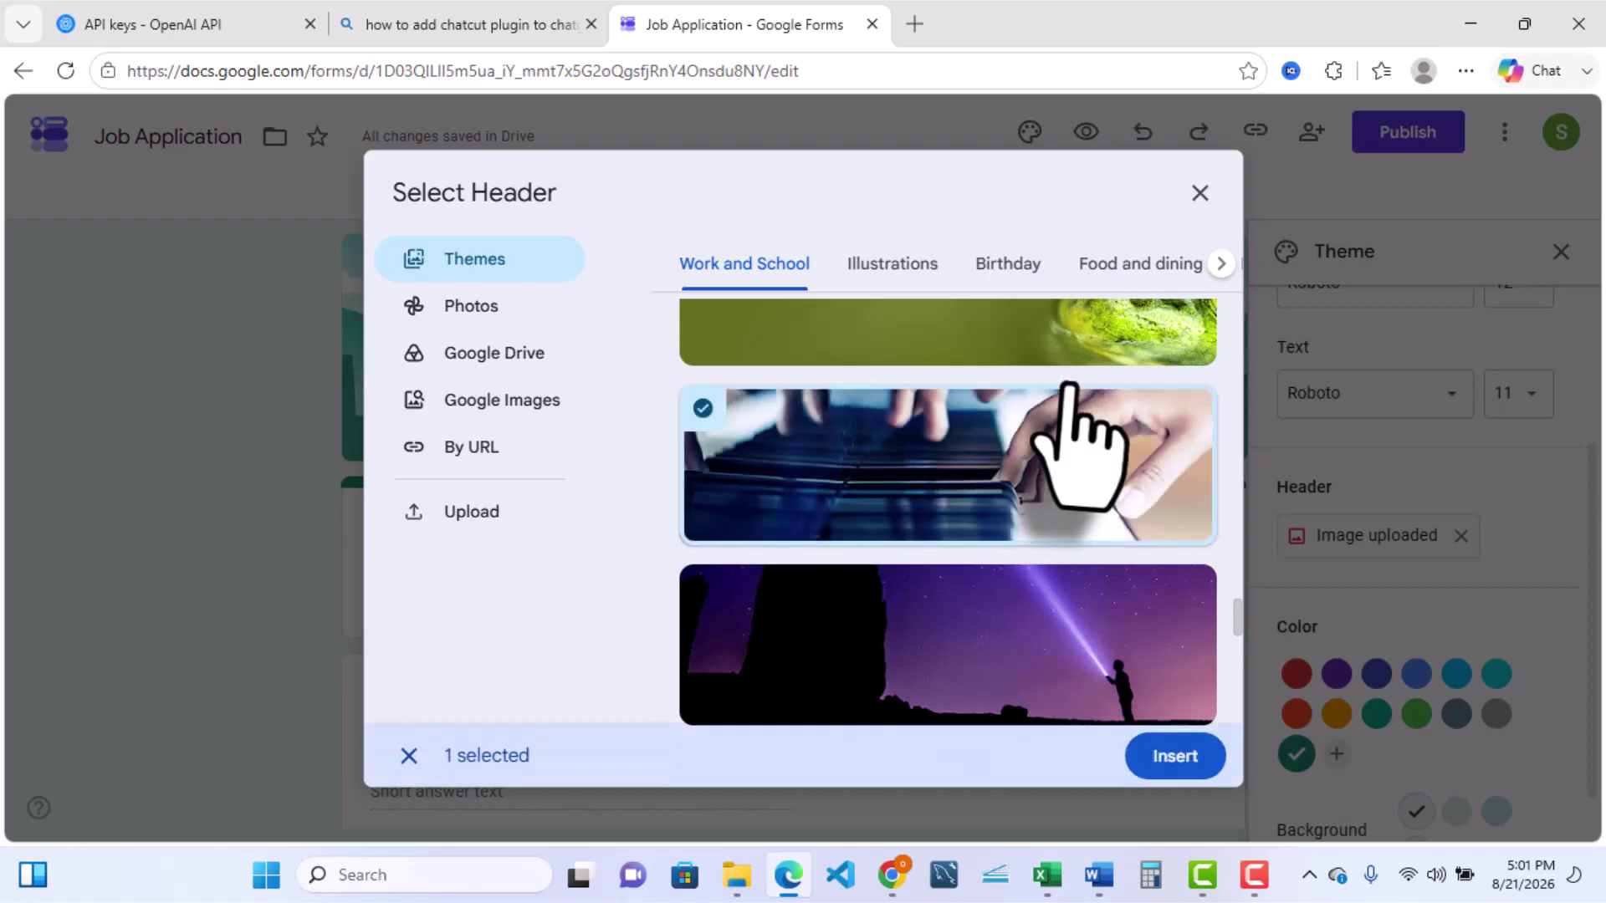
click(1171, 758)
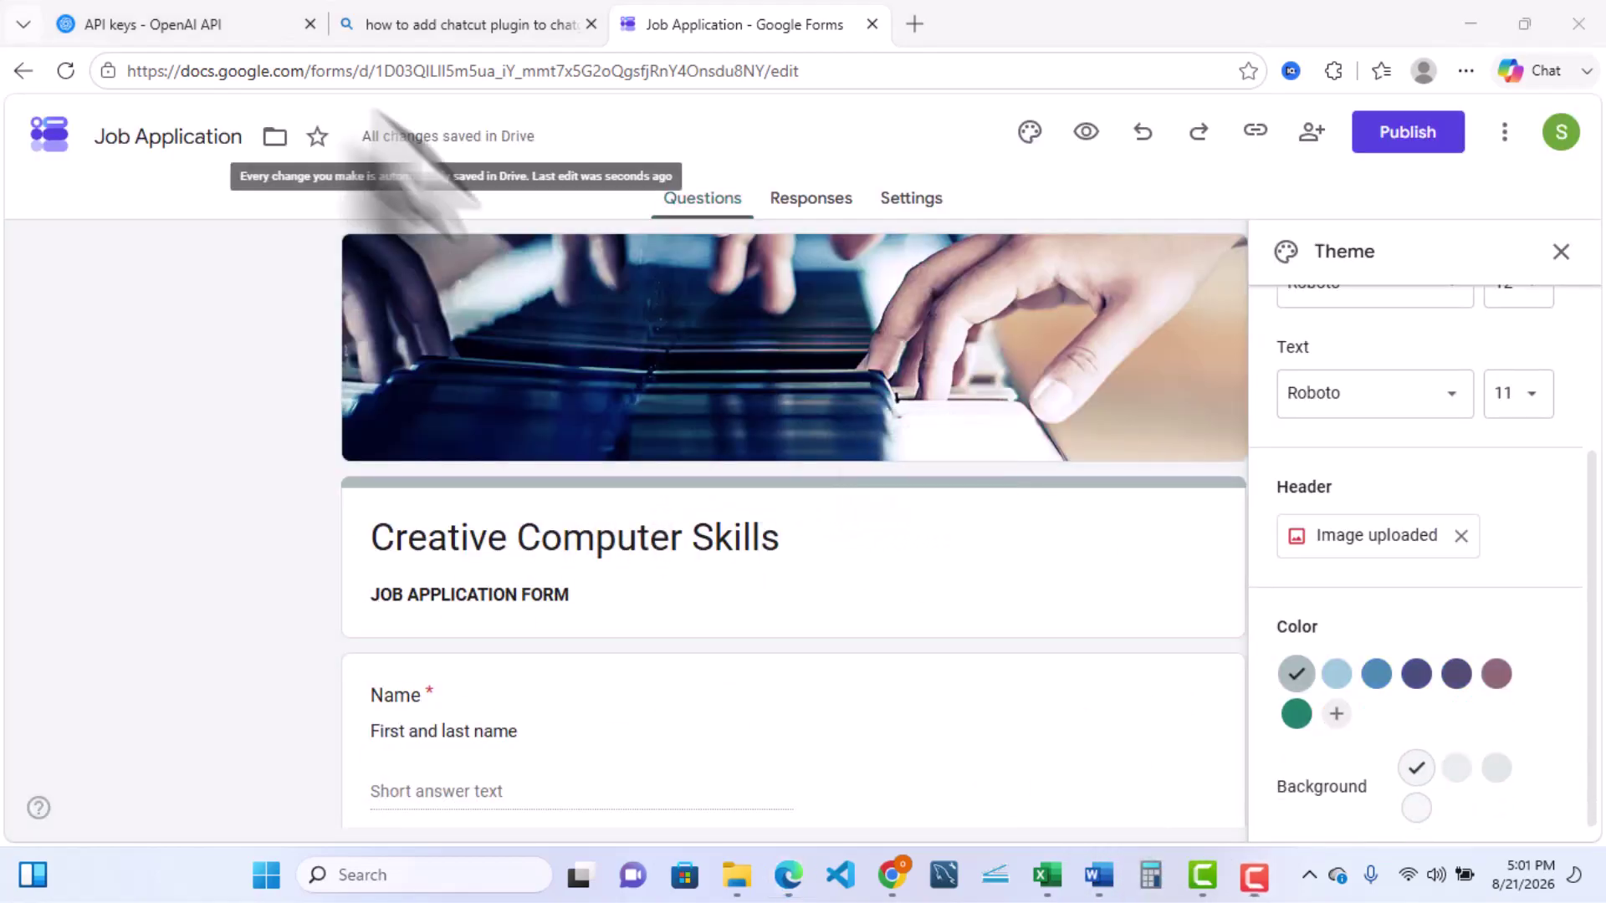
Publish the form for anyone with the link and copy its responder link.
scroll(1305, 477, up, 3)
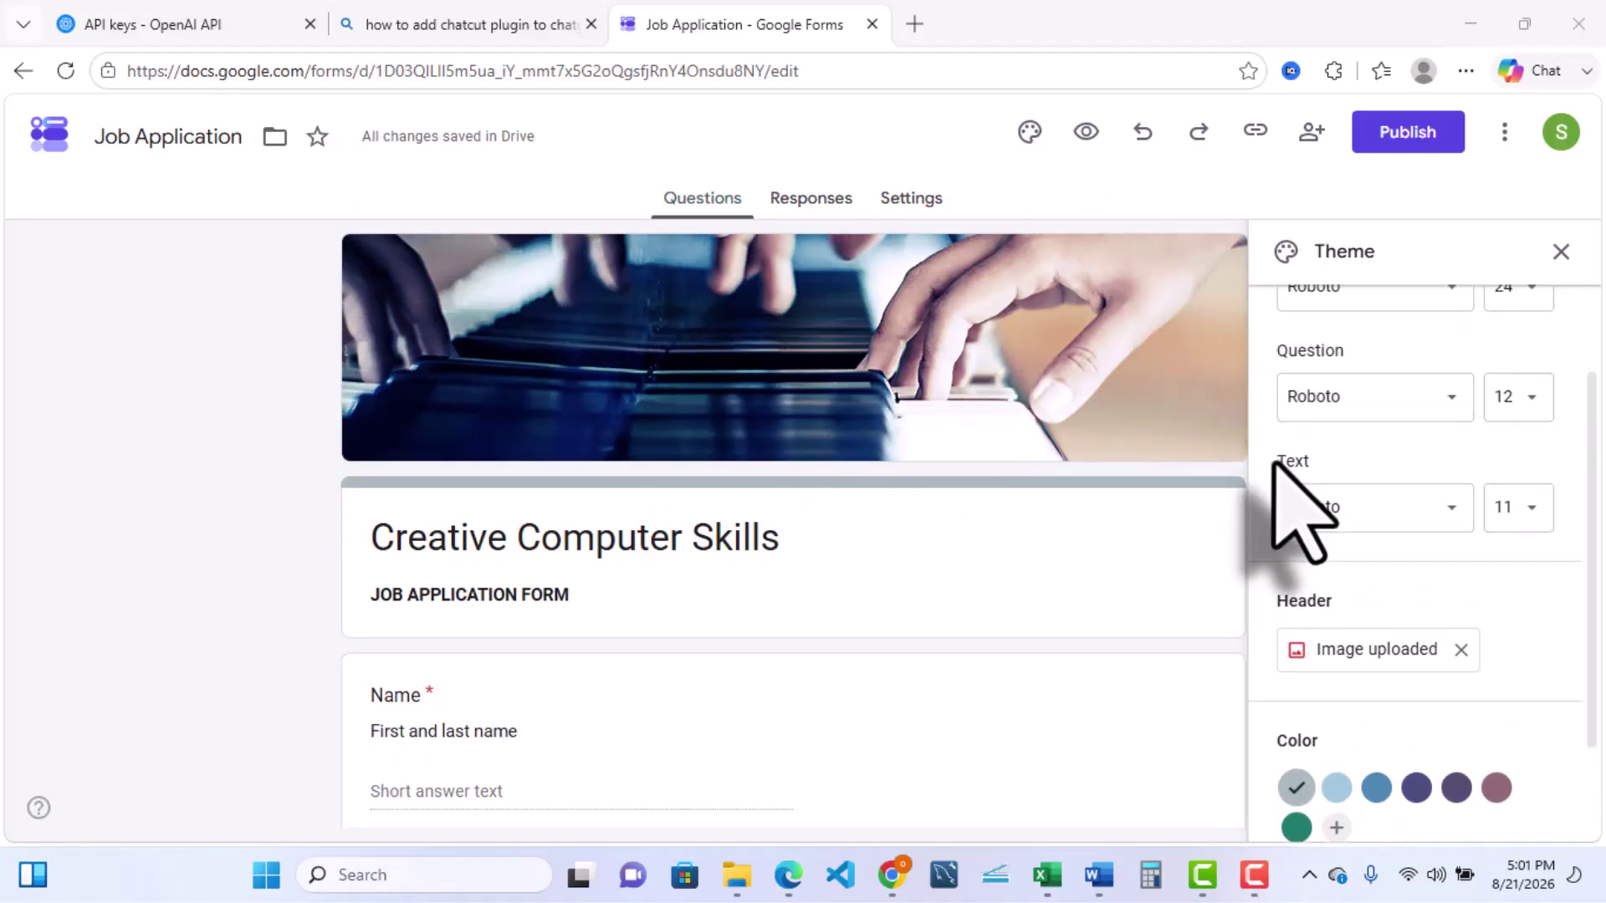
click(1408, 134)
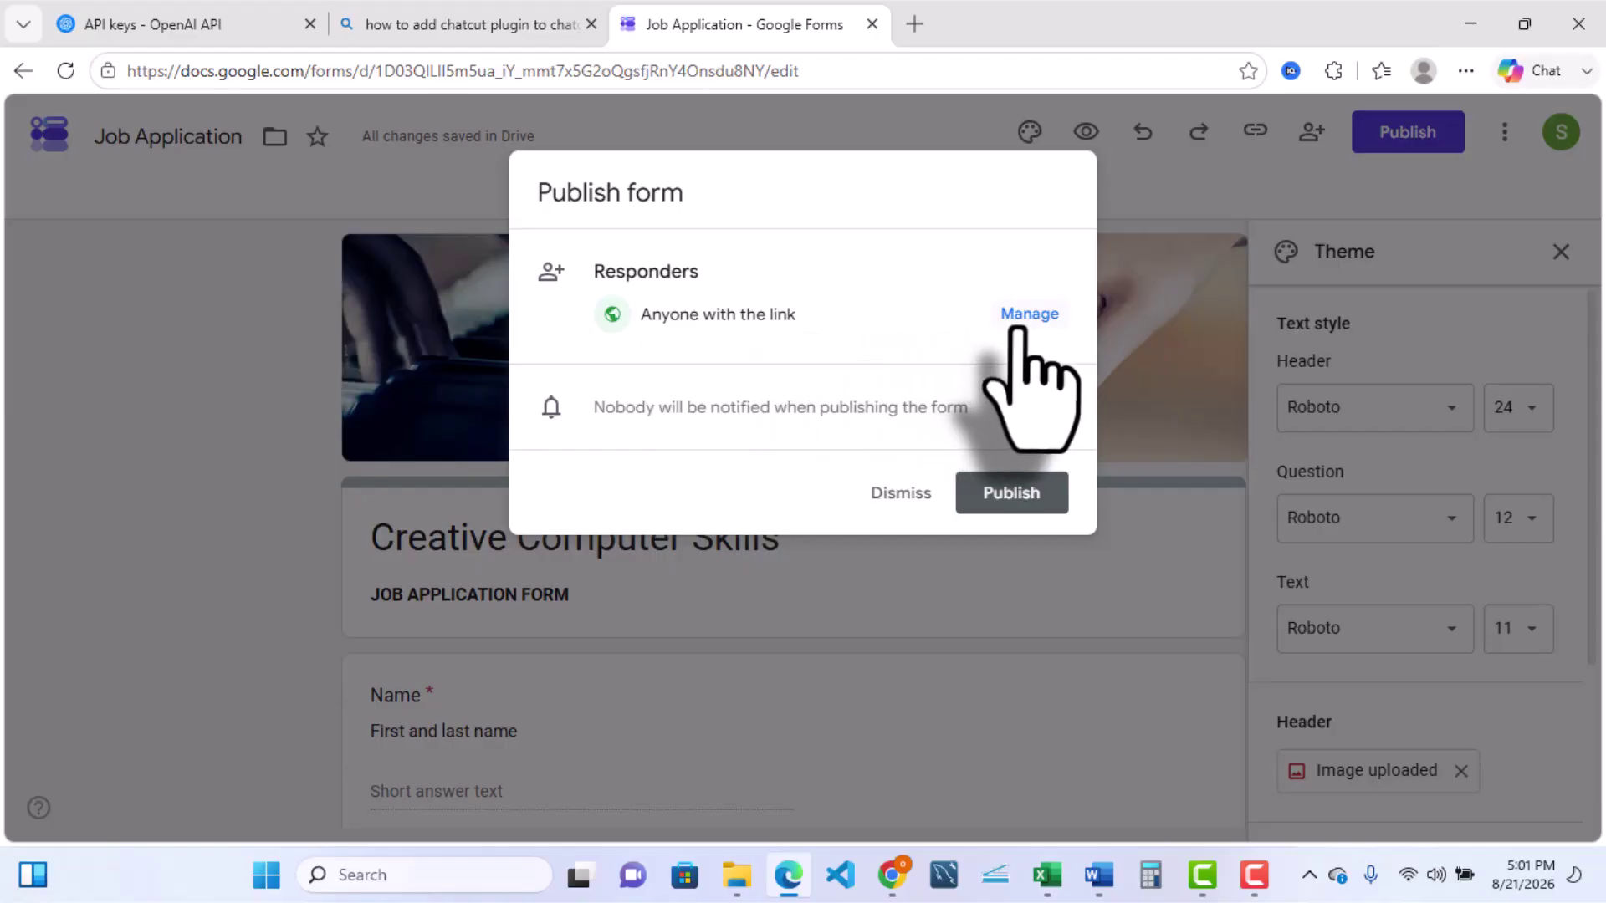
click(1022, 494)
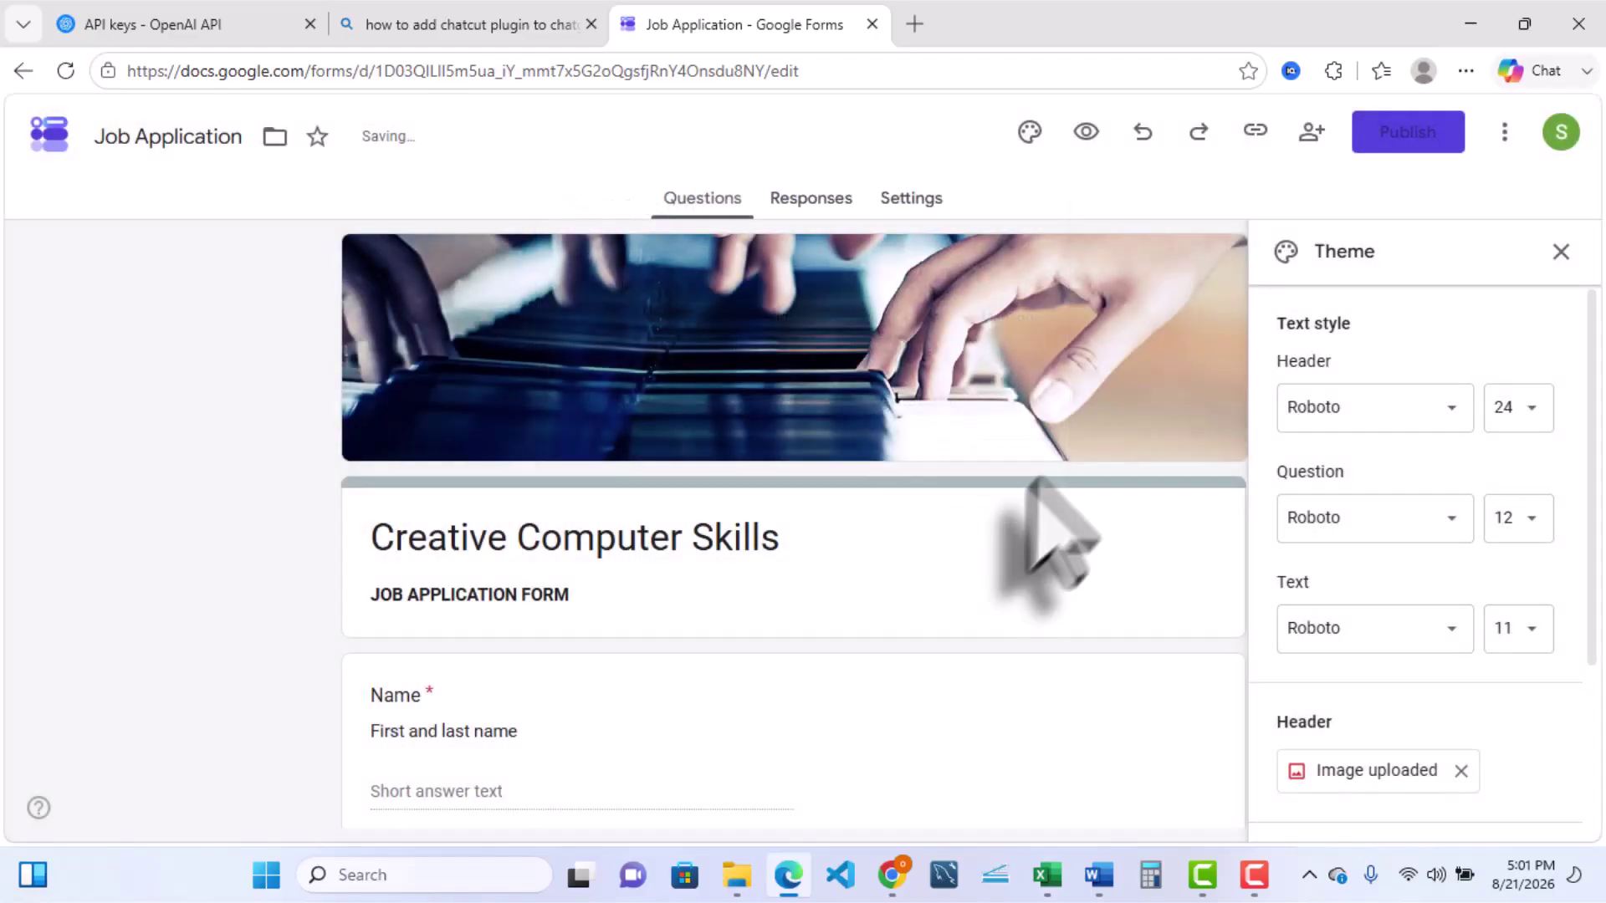
click(1255, 134)
click(1529, 280)
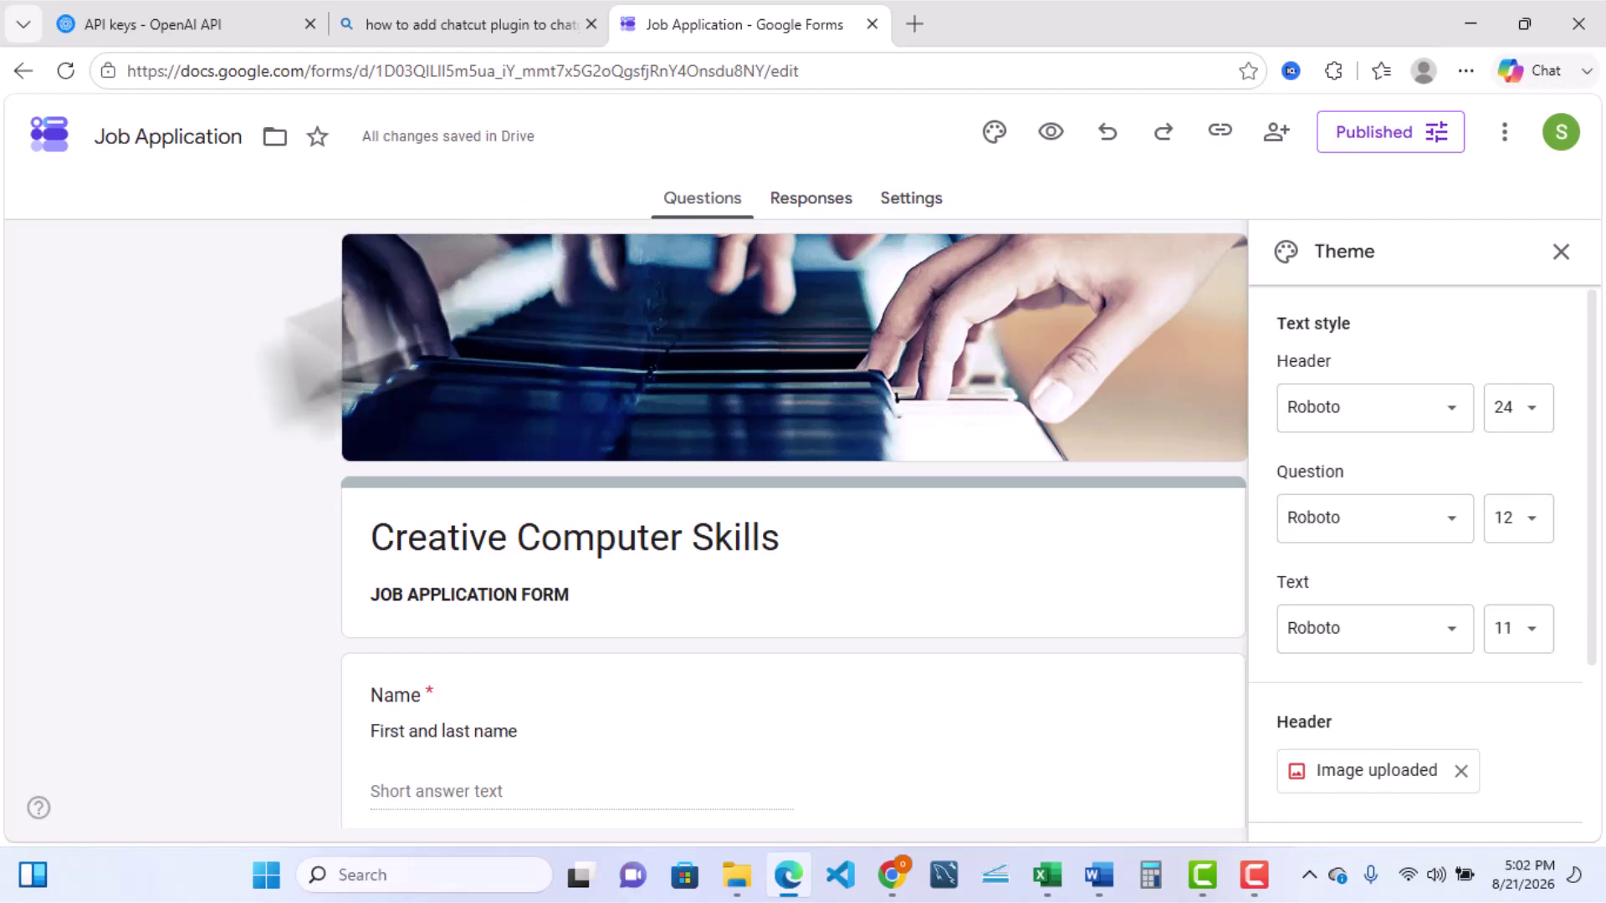
View the form's responses and close the theme settings.
click(793, 202)
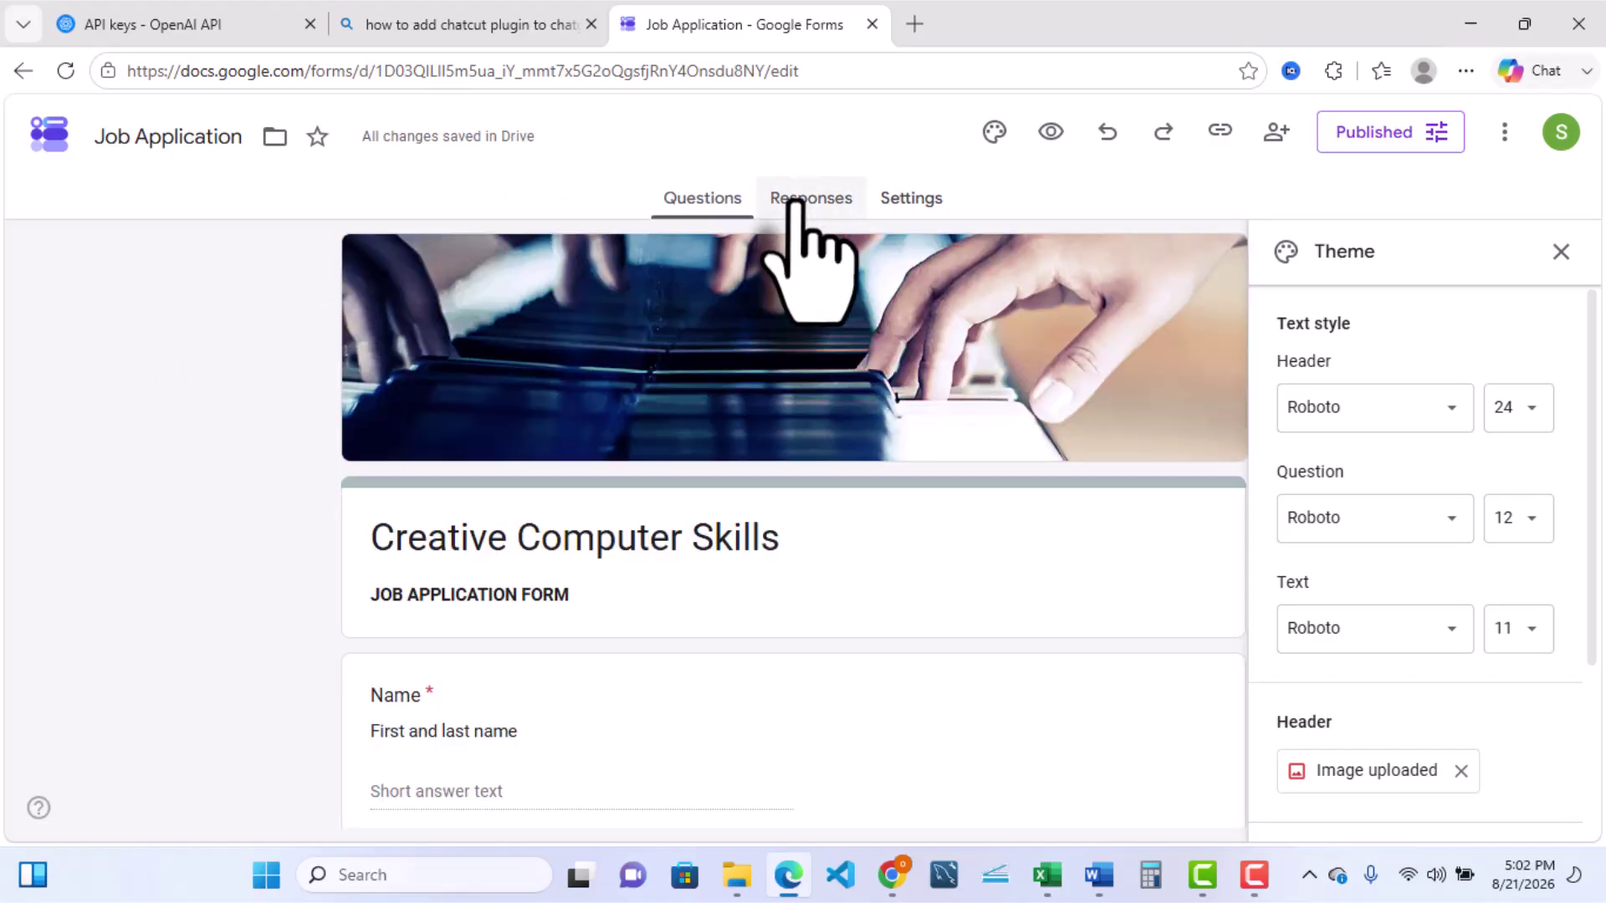
click(795, 202)
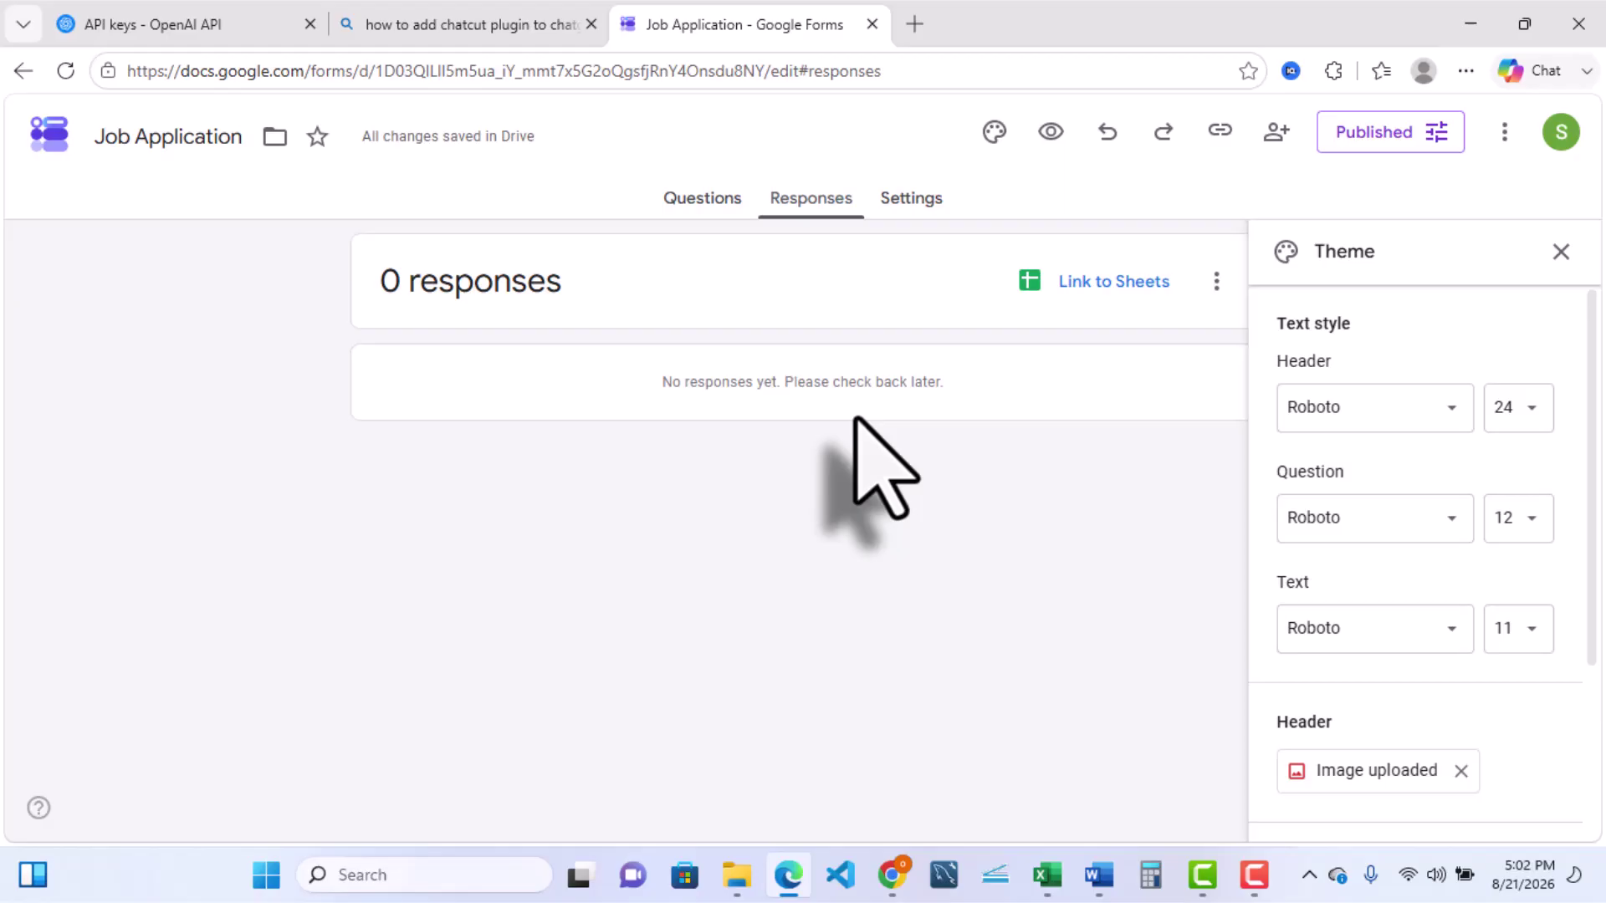
click(1561, 252)
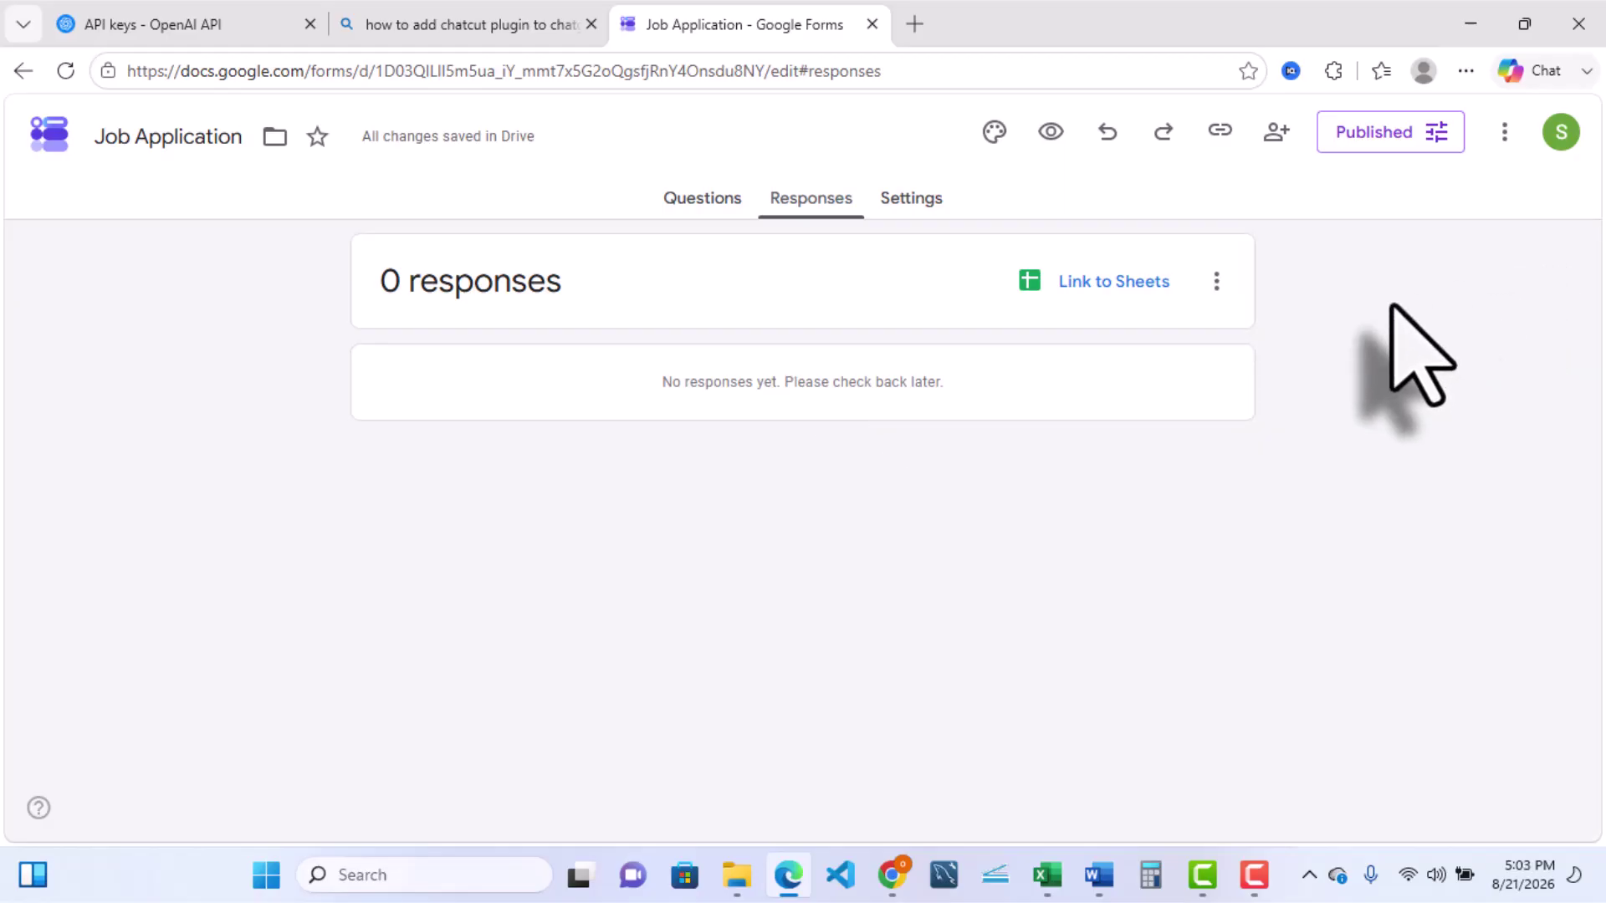